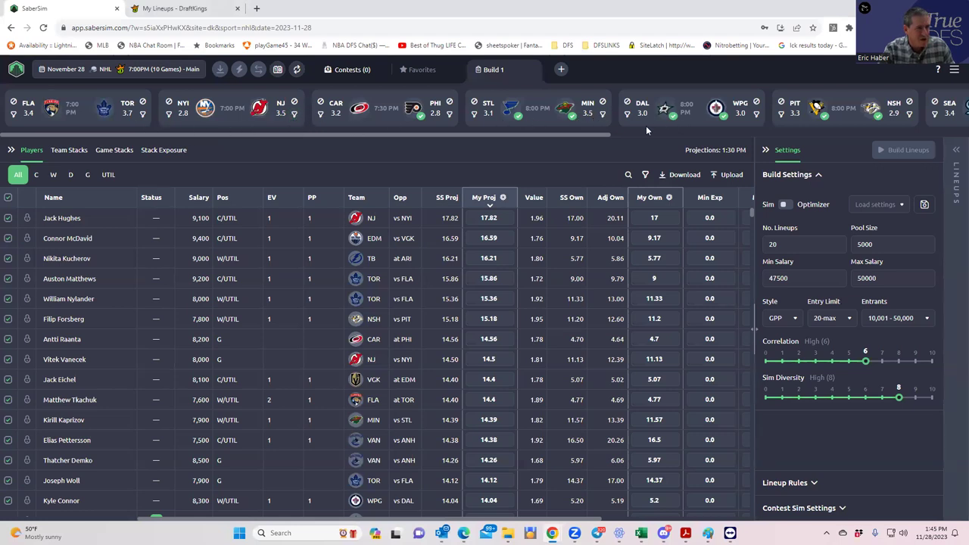
Scroll through the full NHL slate of games and bring up the Excel workbook previews.
left_click_drag(608, 136, 954, 121)
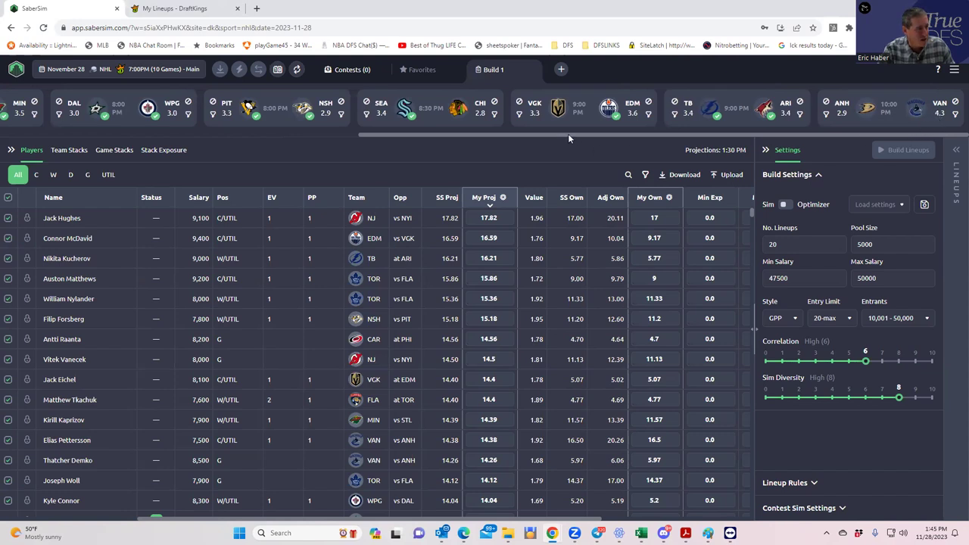
left_click_drag(568, 136, 779, 142)
left_click_drag(872, 132, 924, 134)
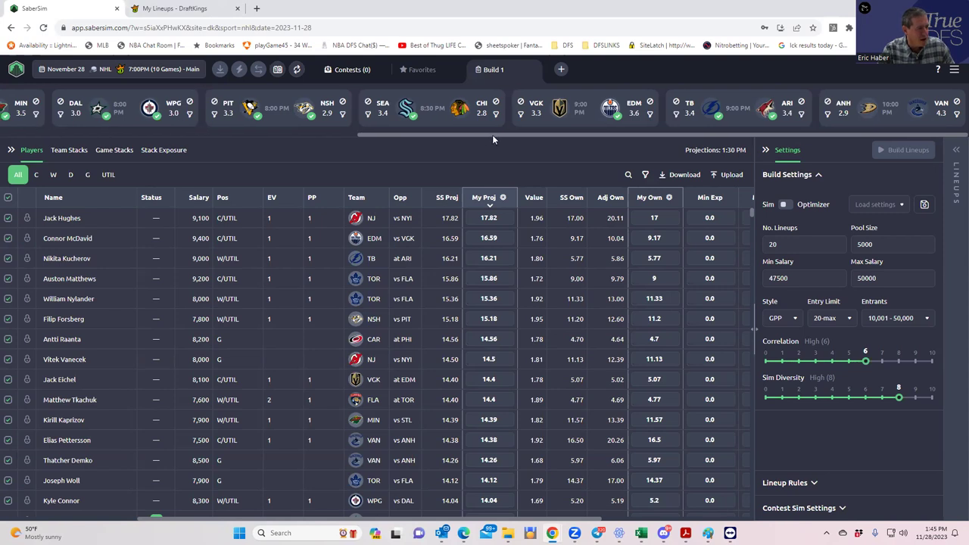
left_click_drag(492, 134, 683, 126)
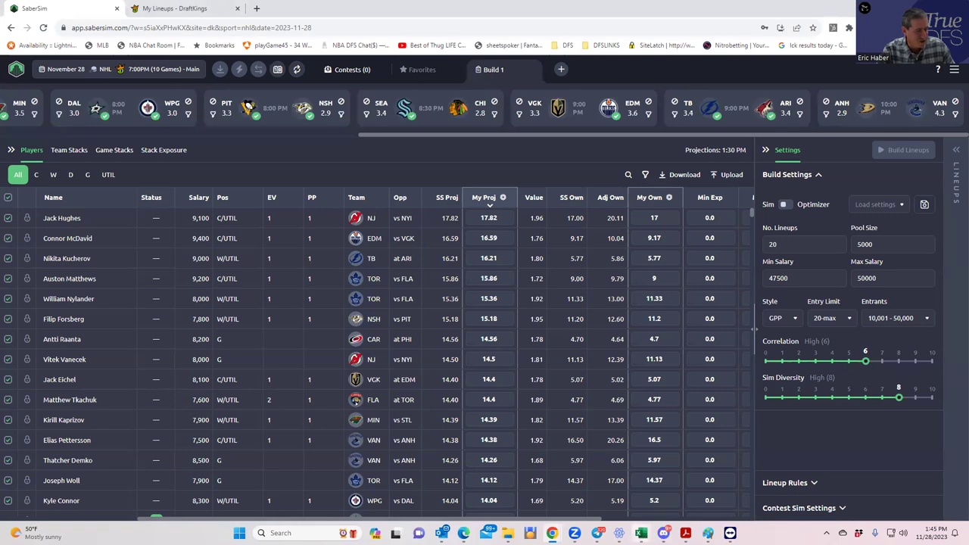
mouse_move(641, 533)
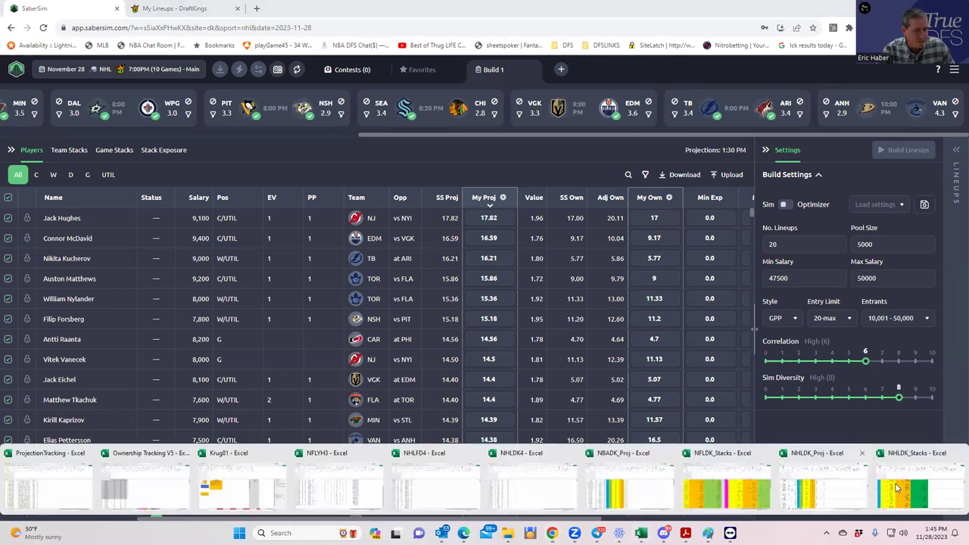
In NHLDK_Proj, highlight the top players' names, salaries, fpts, Sheets Value Scores and ownership.
left_click(825, 486)
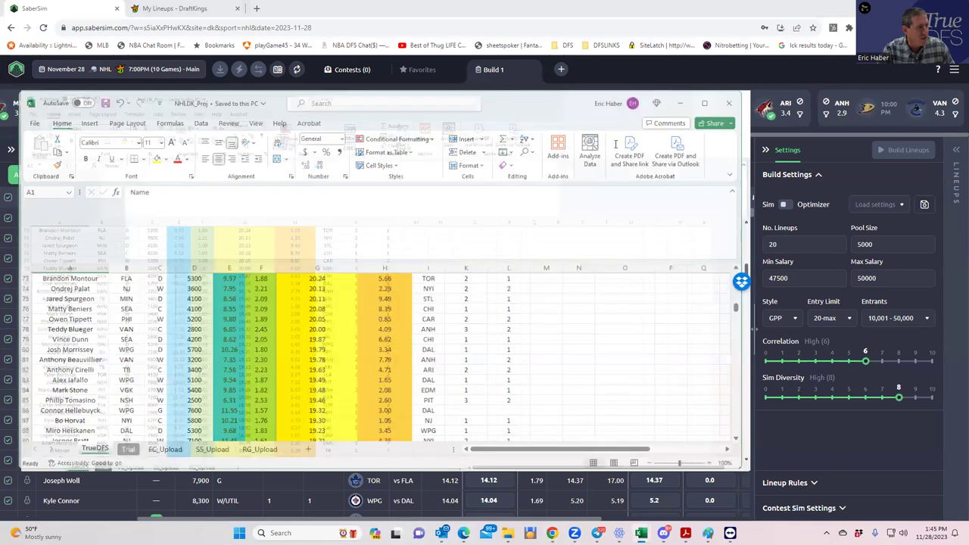
scroll(379, 247, "up", 18)
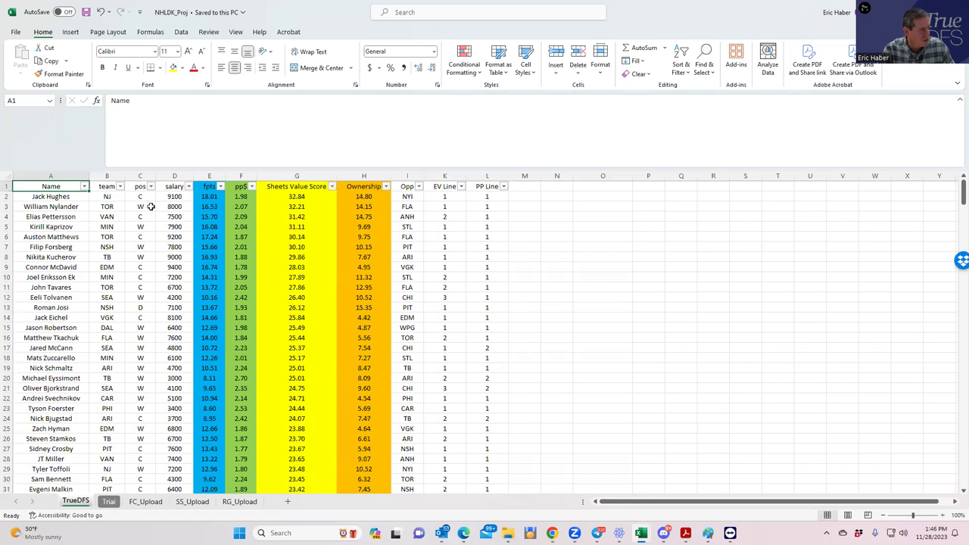
left_click_drag(65, 199, 86, 378)
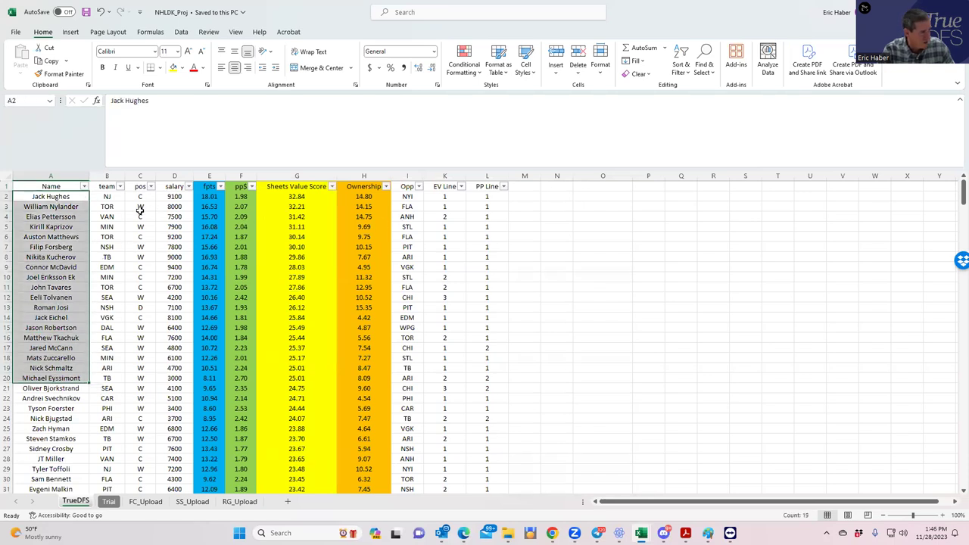
left_click_drag(171, 196, 177, 360)
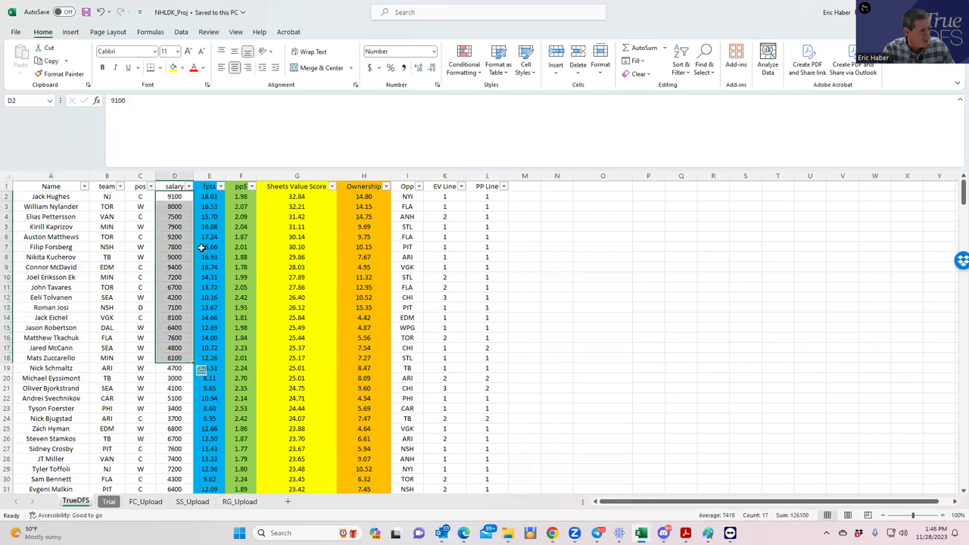
left_click(210, 207)
left_click_drag(212, 216, 211, 353)
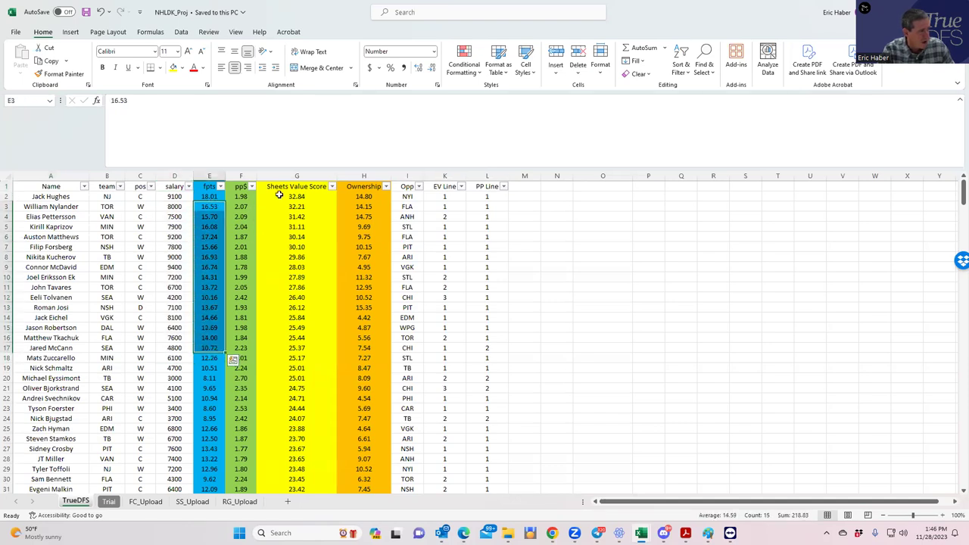
left_click_drag(281, 196, 310, 408)
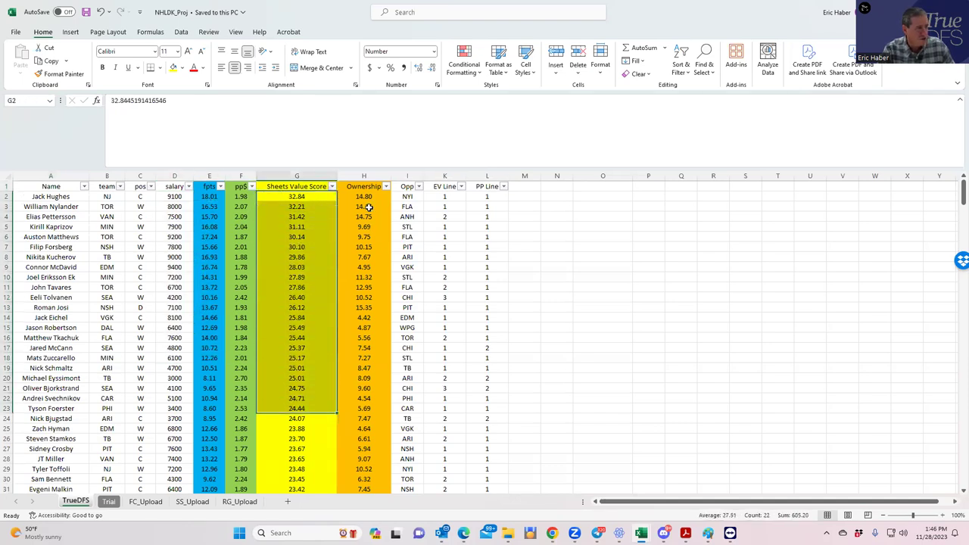
left_click_drag(366, 207, 364, 399)
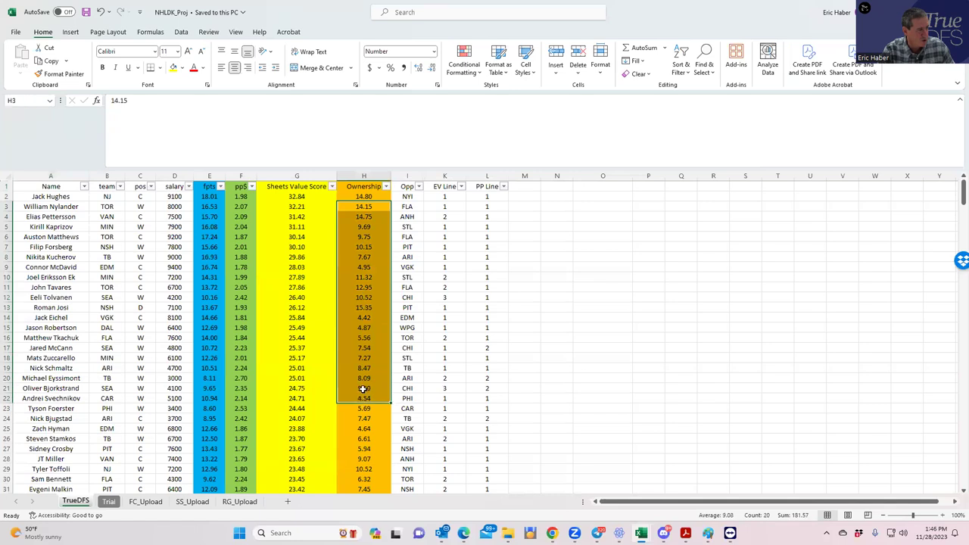
left_click(627, 307)
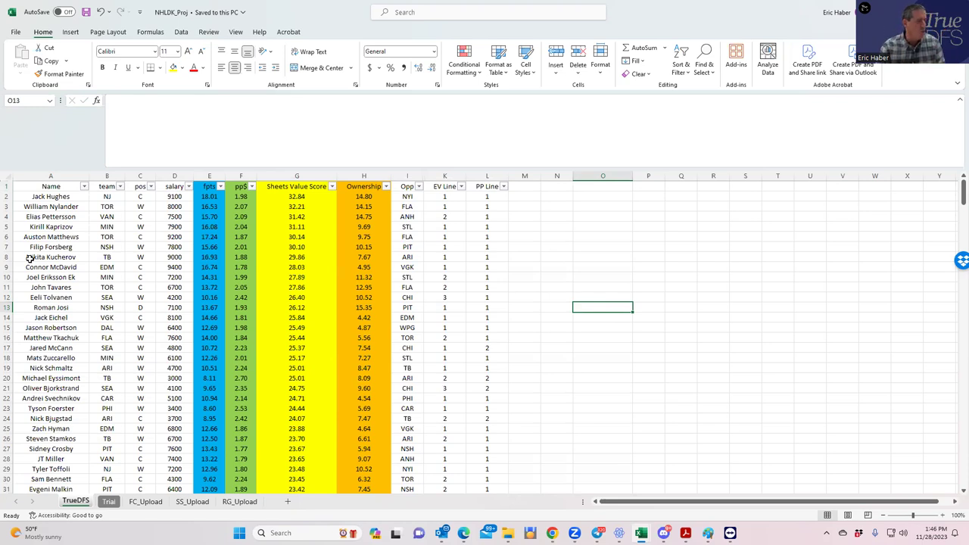
left_click(197, 256)
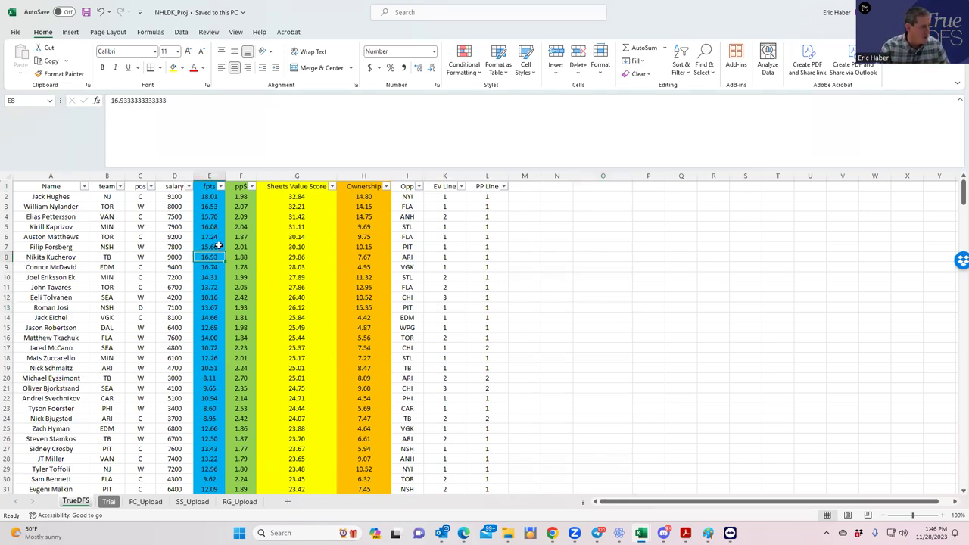
left_click(299, 174)
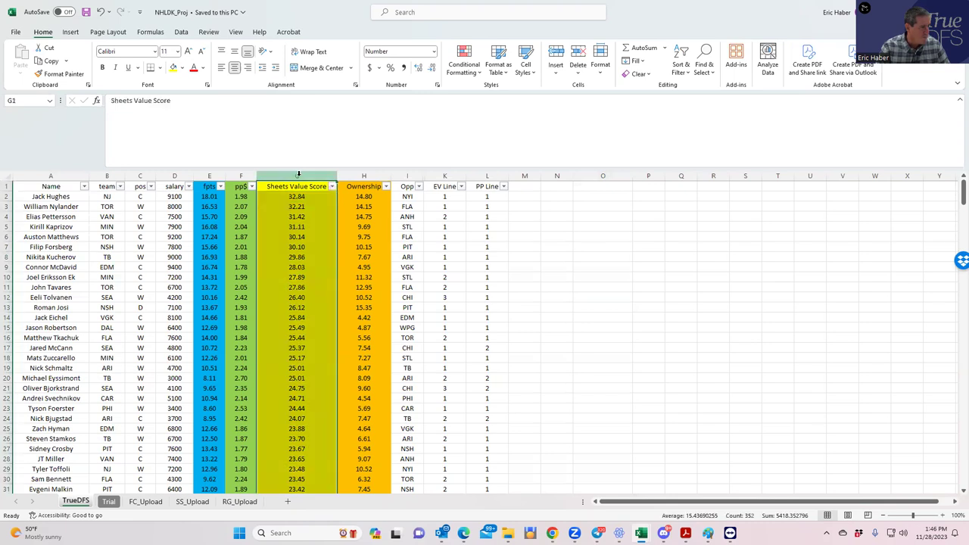
left_click(297, 236)
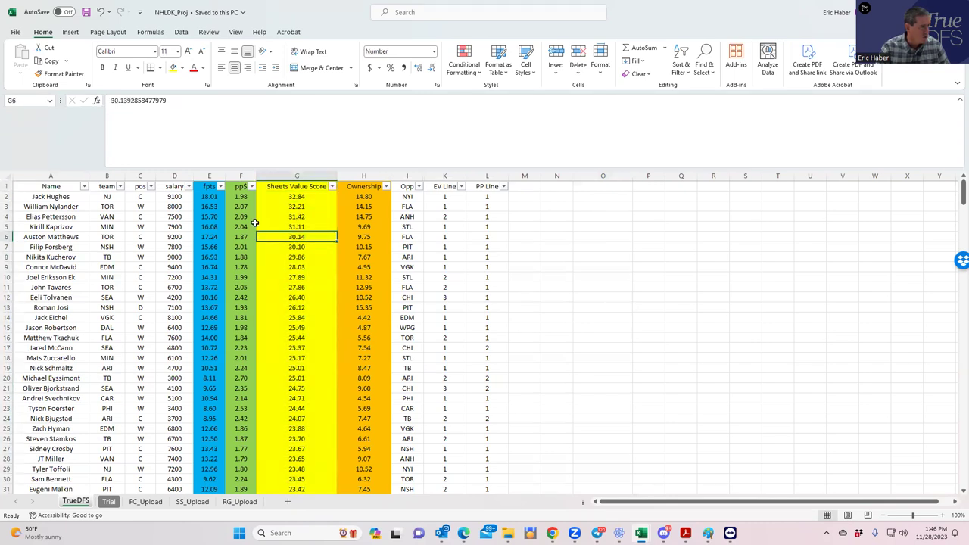
left_click(212, 226)
left_click(240, 226)
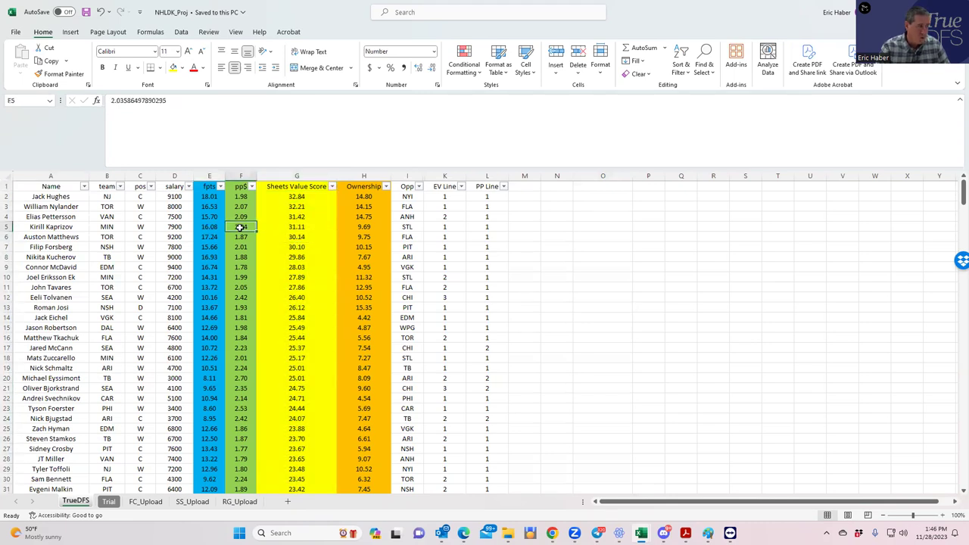
left_click(210, 226)
left_click(266, 226)
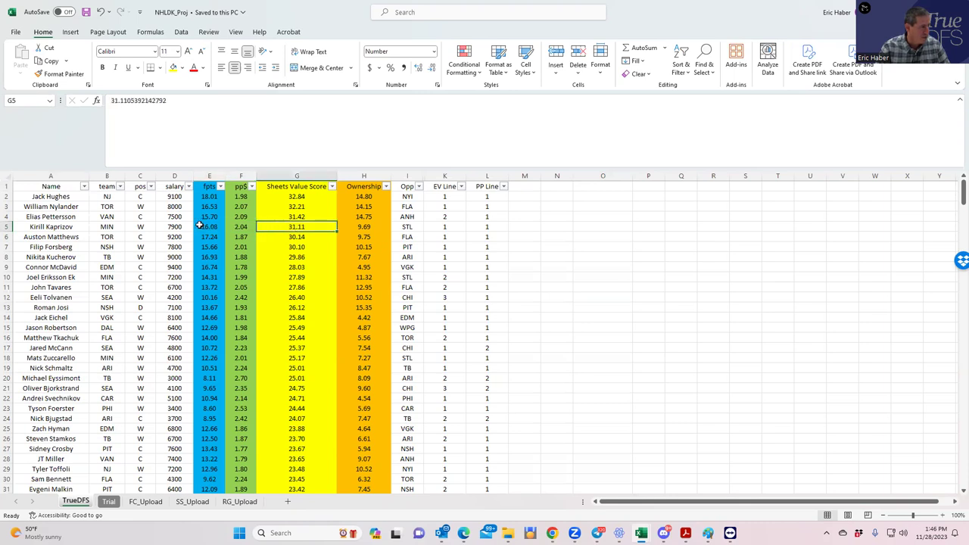
left_click(174, 218)
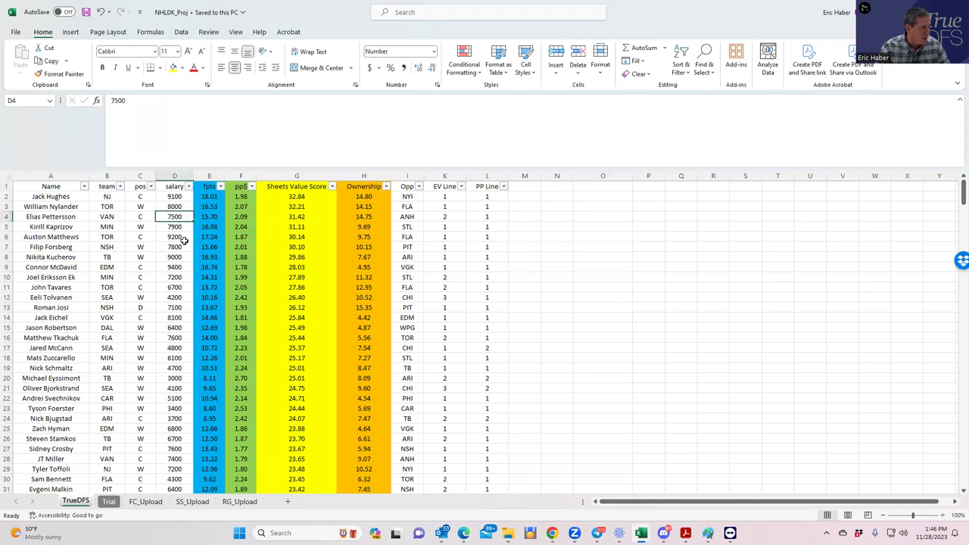
double_click(175, 296)
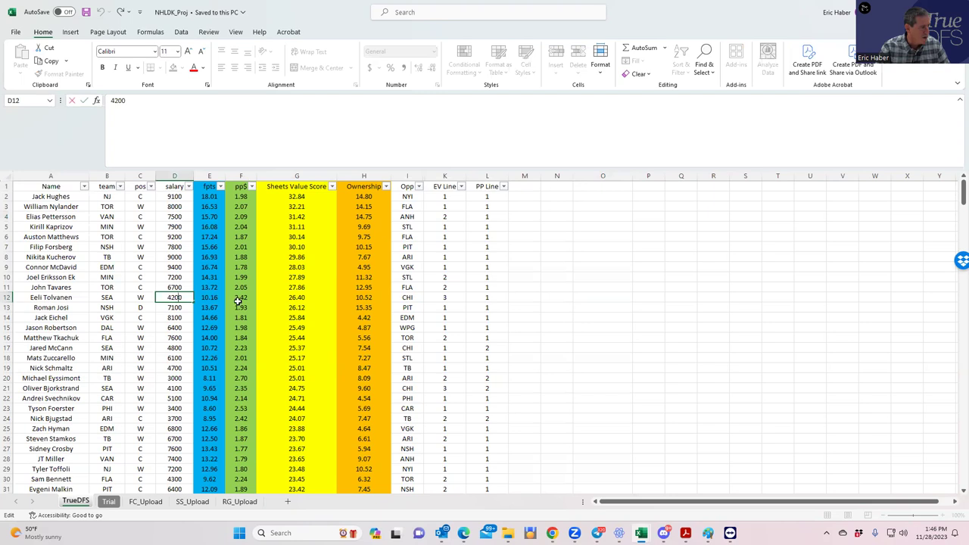
left_click(239, 305)
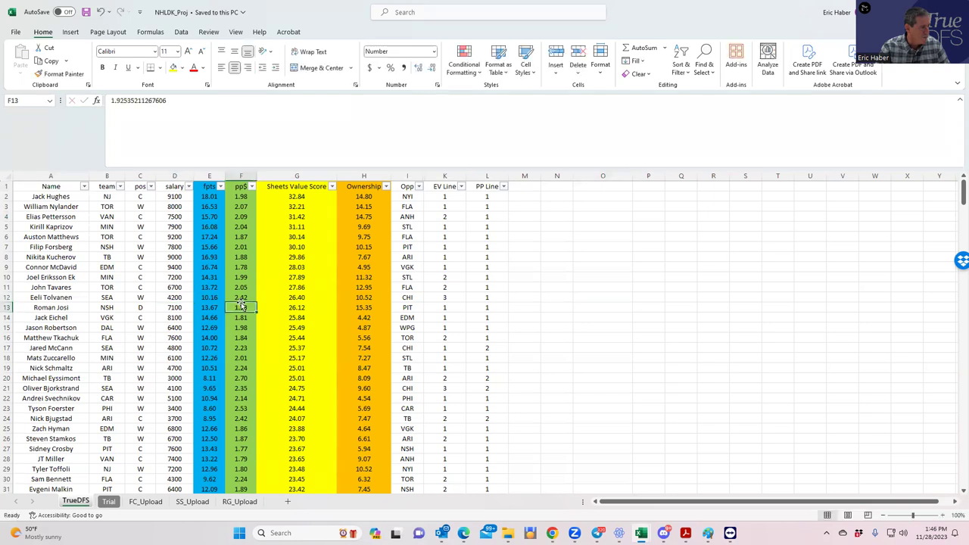
left_click(167, 345)
left_click(171, 297)
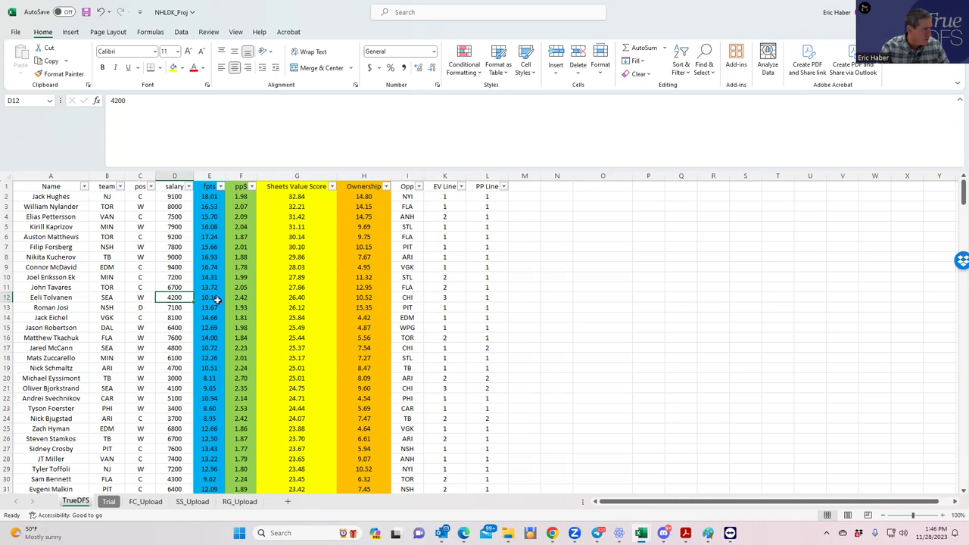
left_click(179, 347)
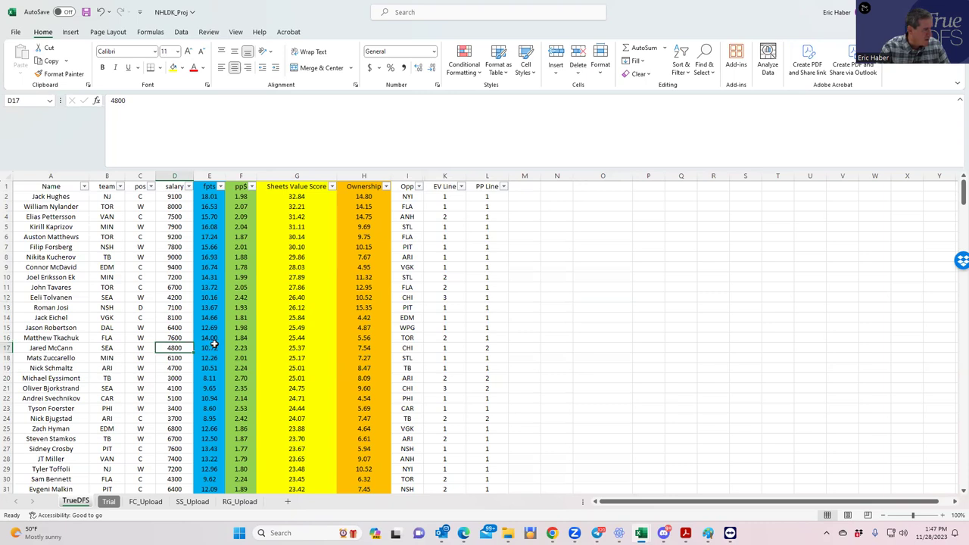
left_click(180, 368)
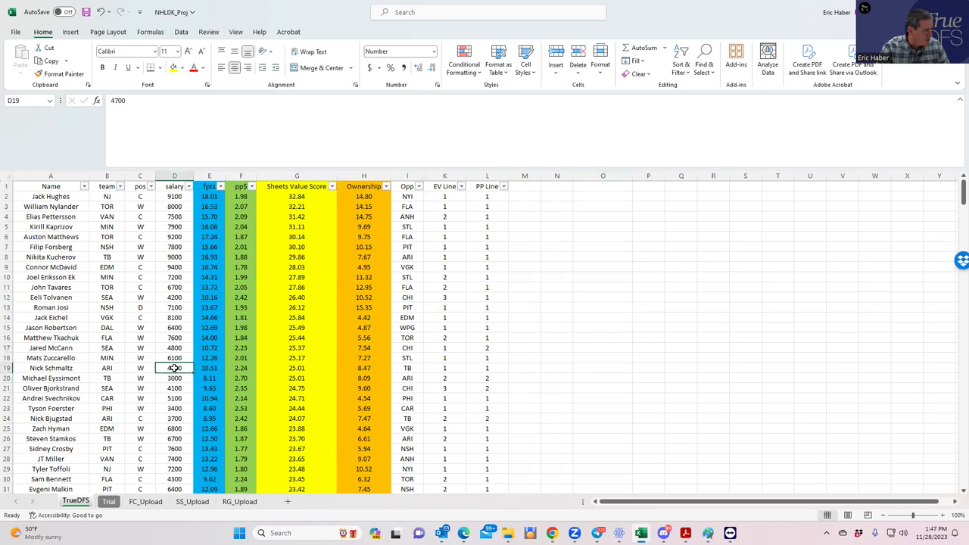
left_click(174, 378)
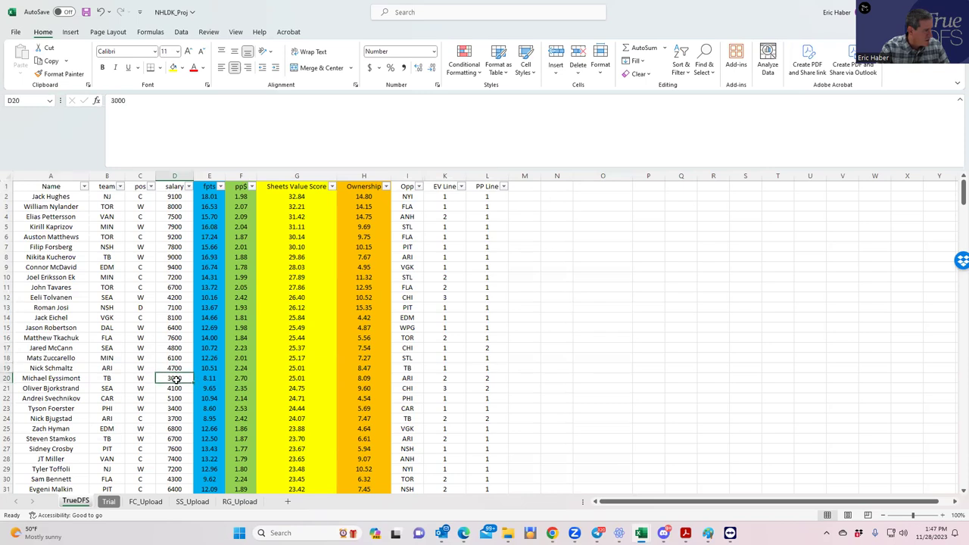
left_click(174, 388)
left_click(174, 346)
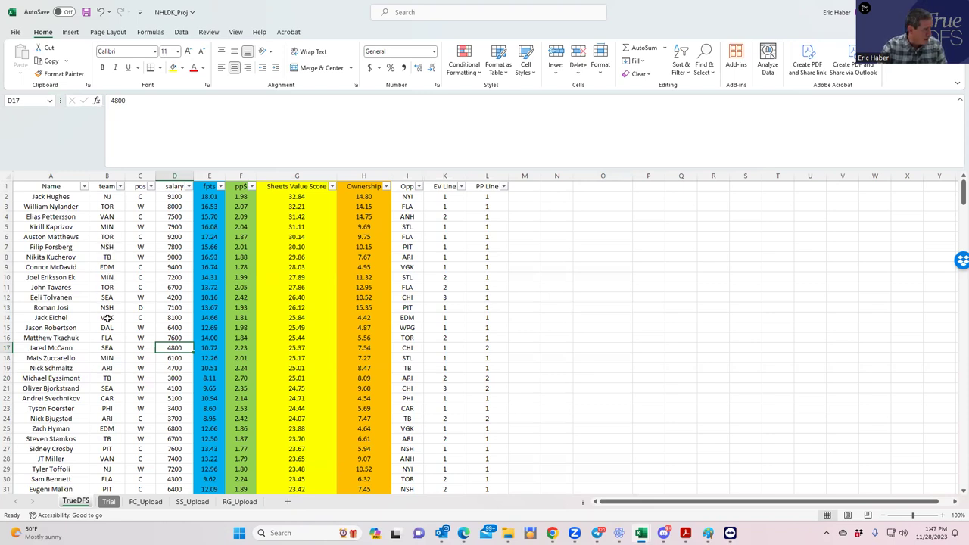
left_click(111, 348)
left_click(111, 387)
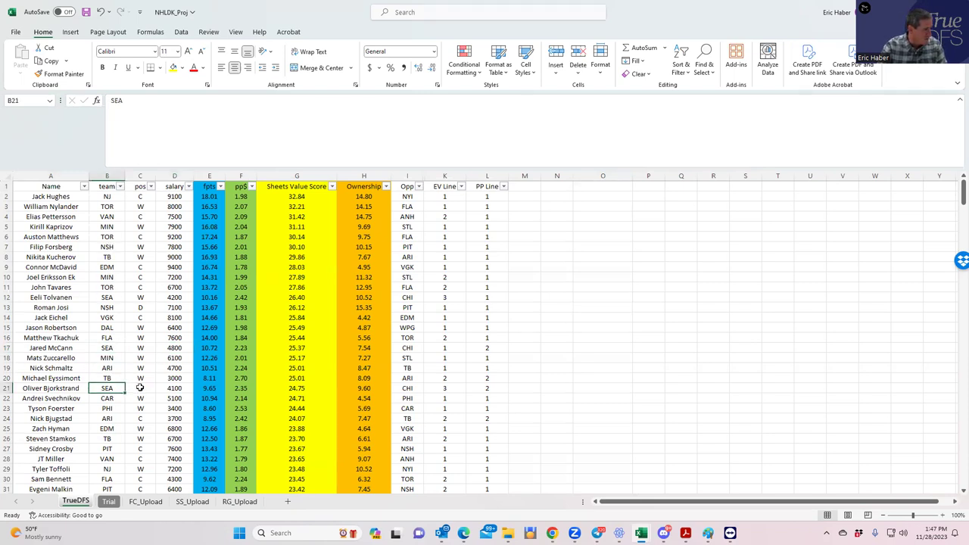
left_click(167, 388)
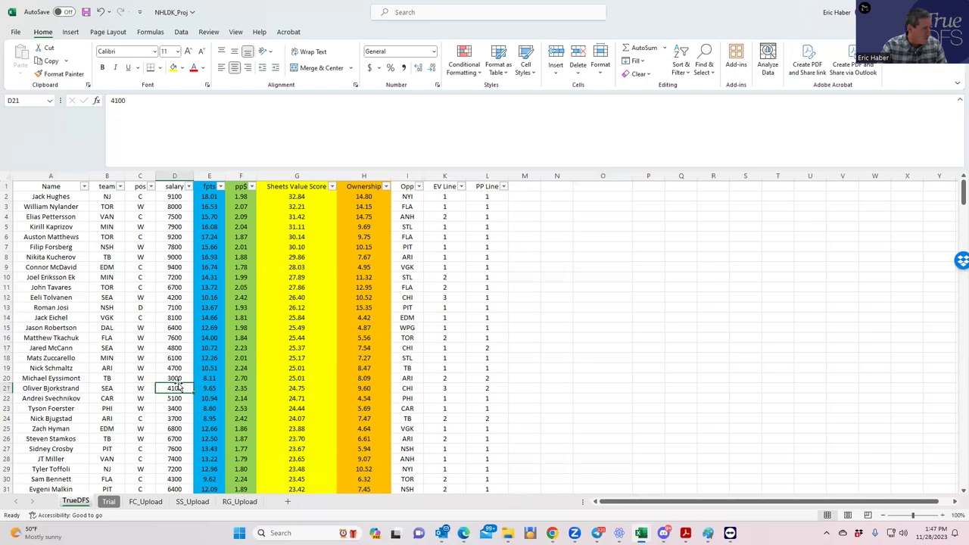
left_click(111, 347)
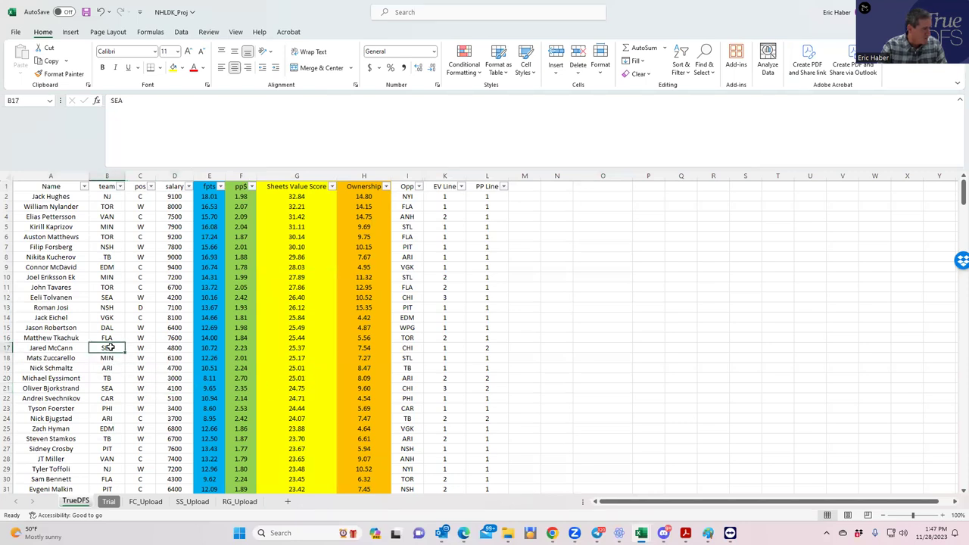
left_click(109, 196)
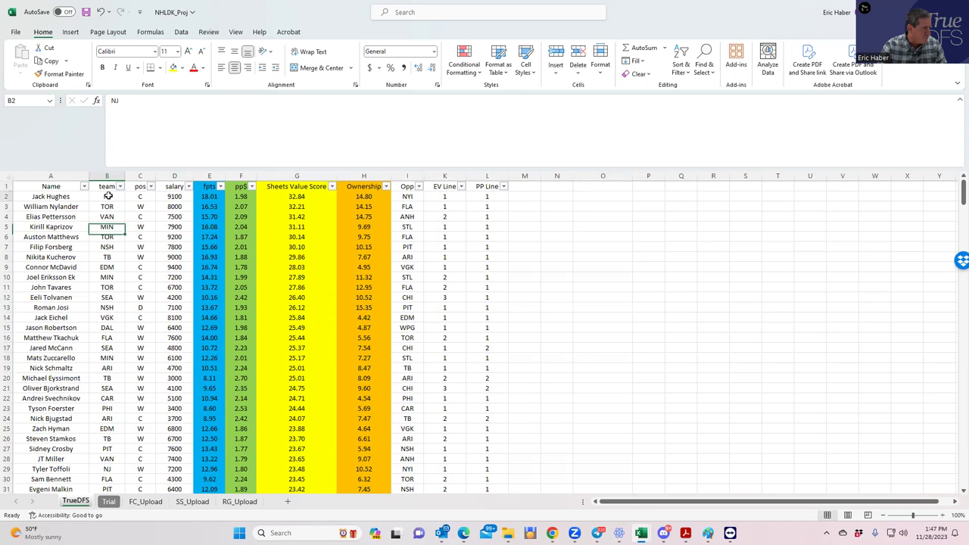
left_click(111, 206)
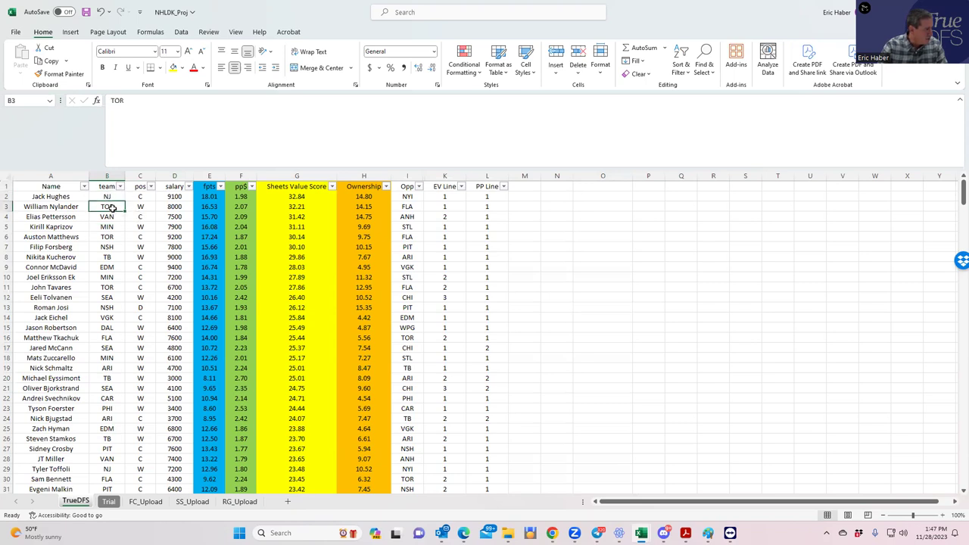
left_click(160, 207)
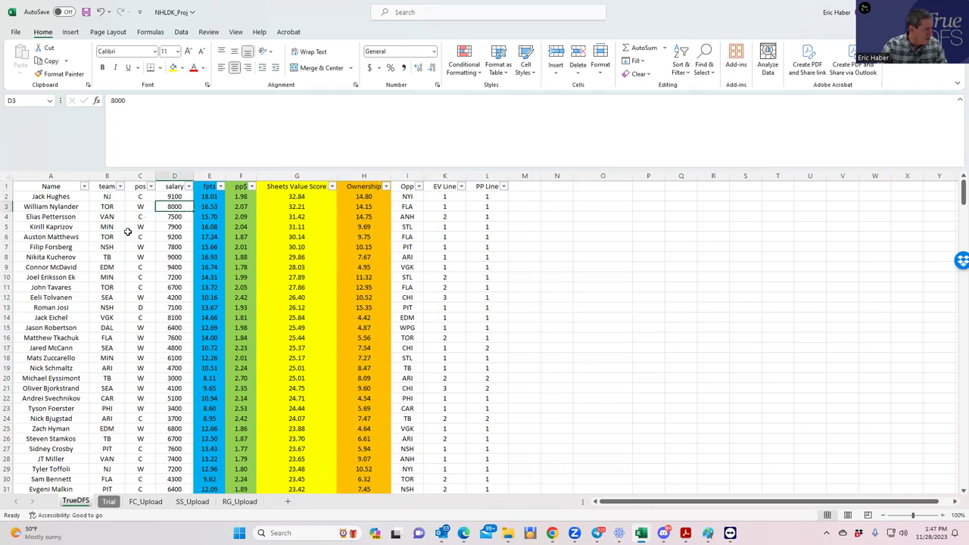
left_click(110, 235)
left_click(163, 237)
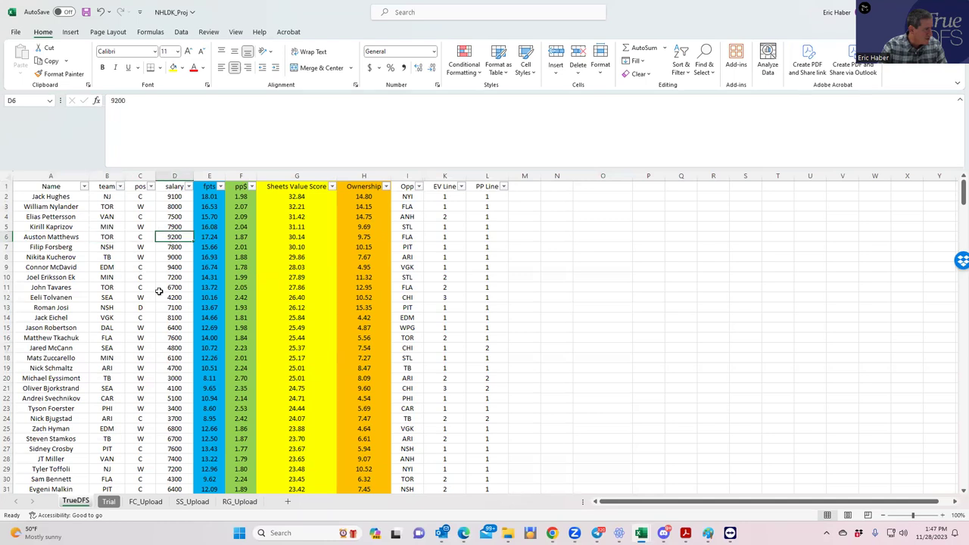
left_click(179, 287)
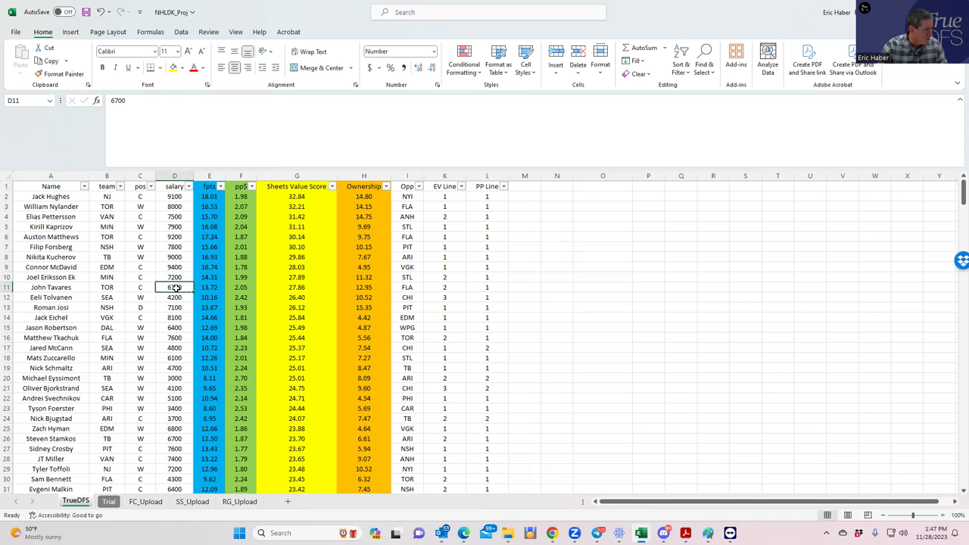
left_click(442, 289)
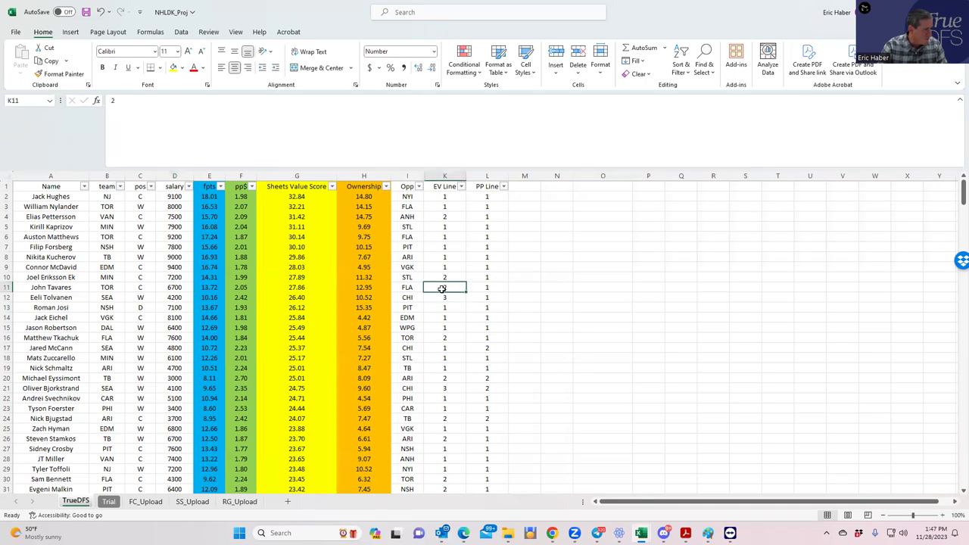
left_click(436, 240)
left_click(483, 206)
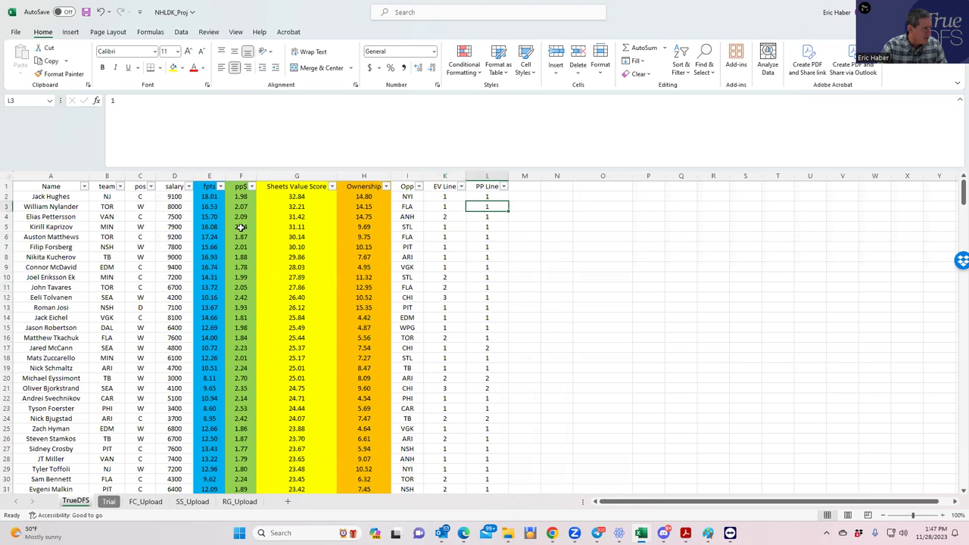
left_click(134, 206)
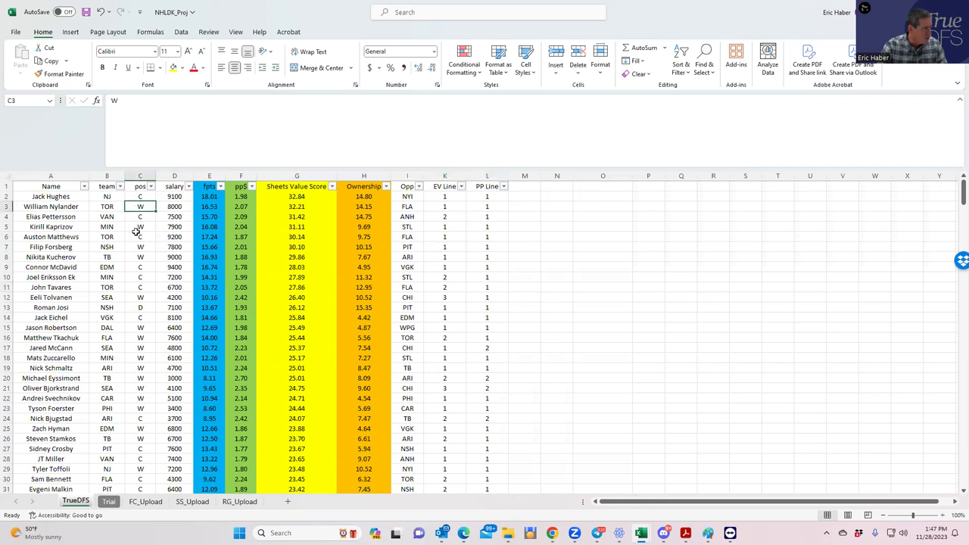
left_click(143, 237)
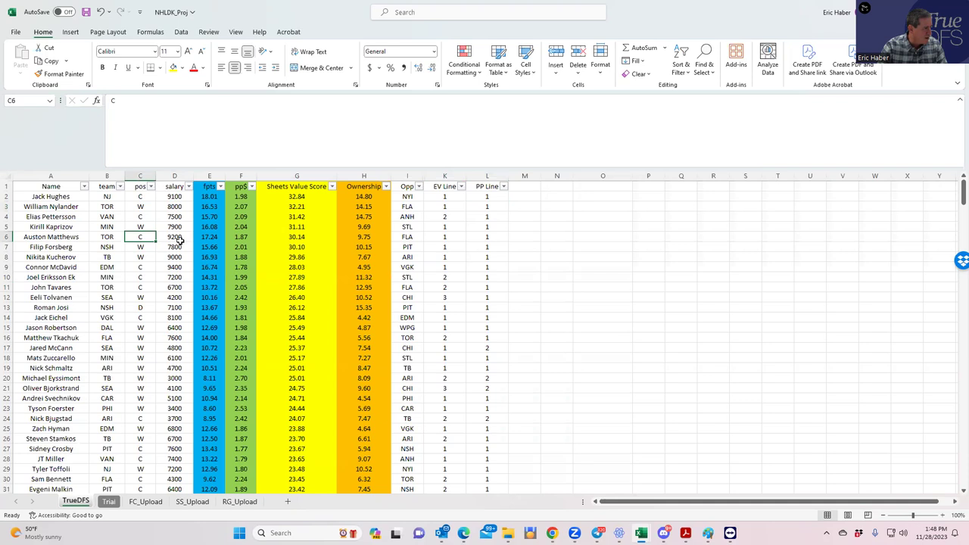
left_click(143, 287)
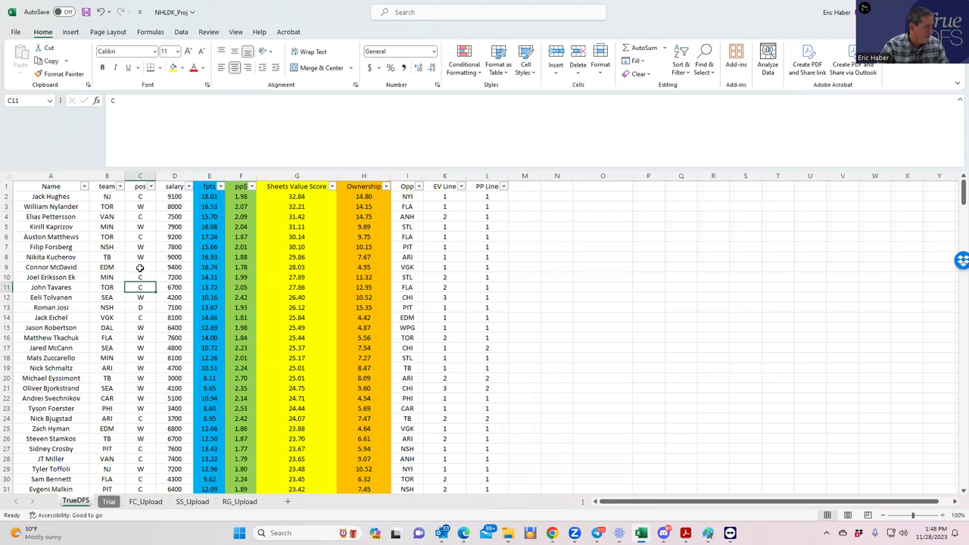
Check the positions of Hughes, Pettersson, McCann, Forsberg, Josi, Zuccarello and McDavid.
left_click(142, 197)
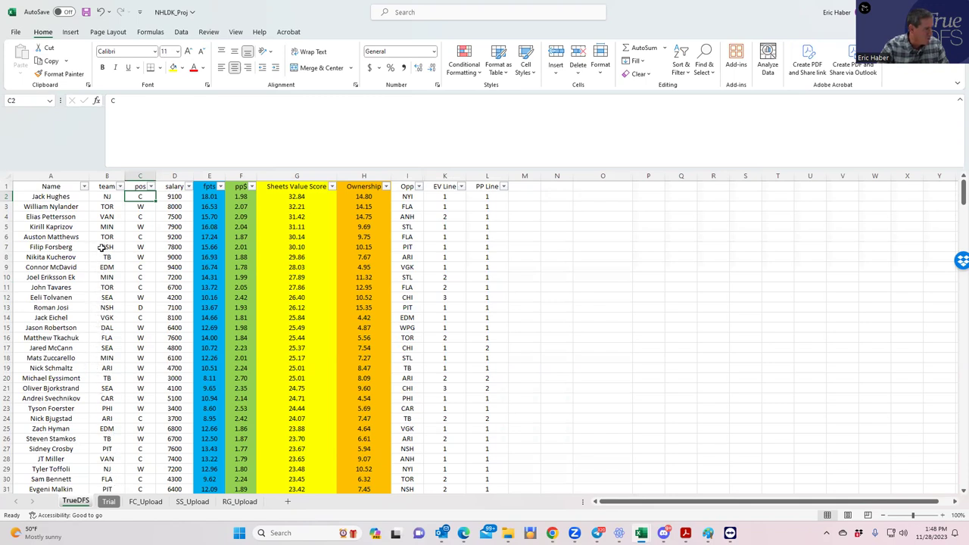
left_click(143, 215)
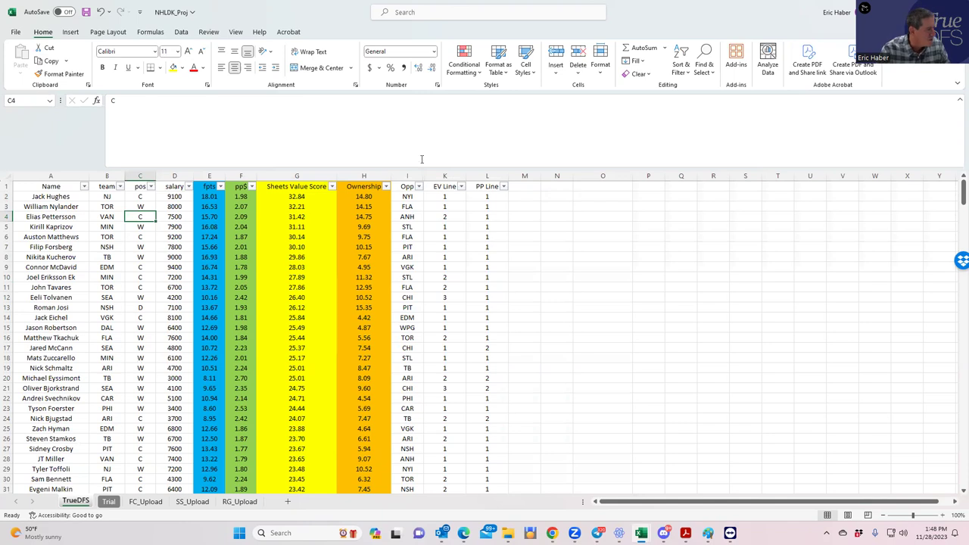
left_click(140, 348)
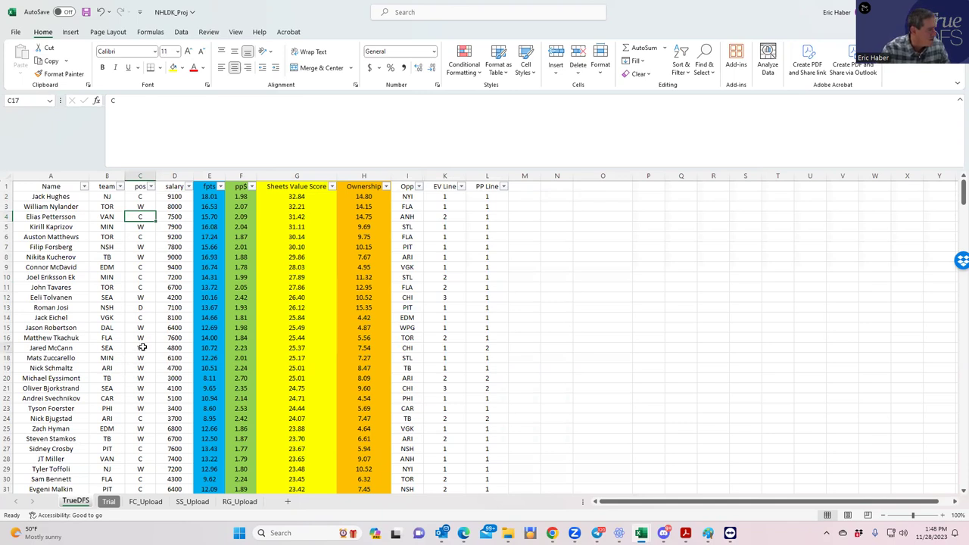
left_click(140, 247)
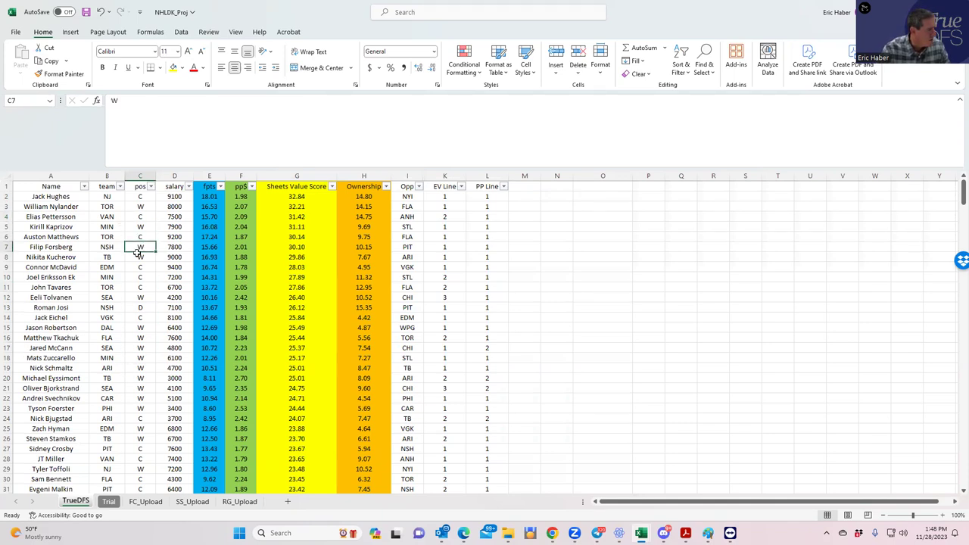
left_click(139, 307)
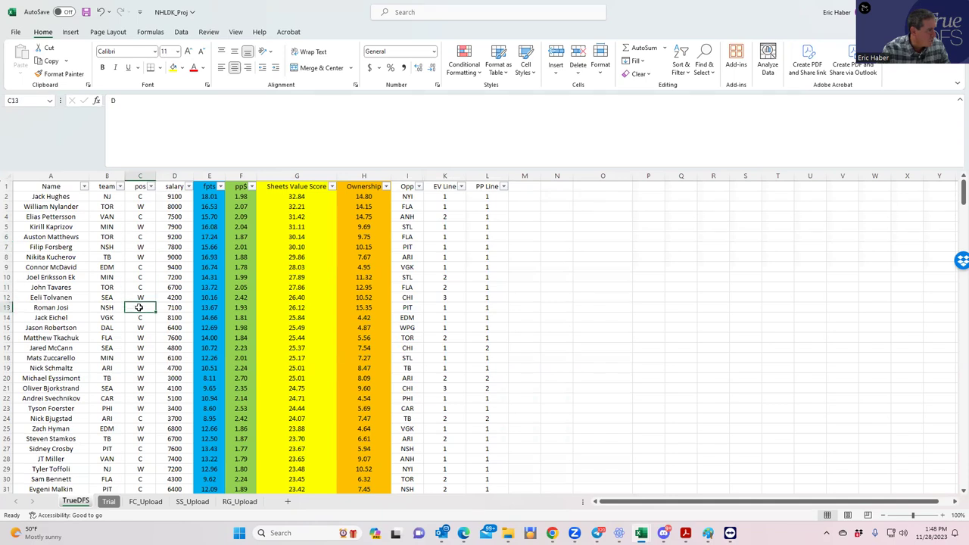
left_click(140, 358)
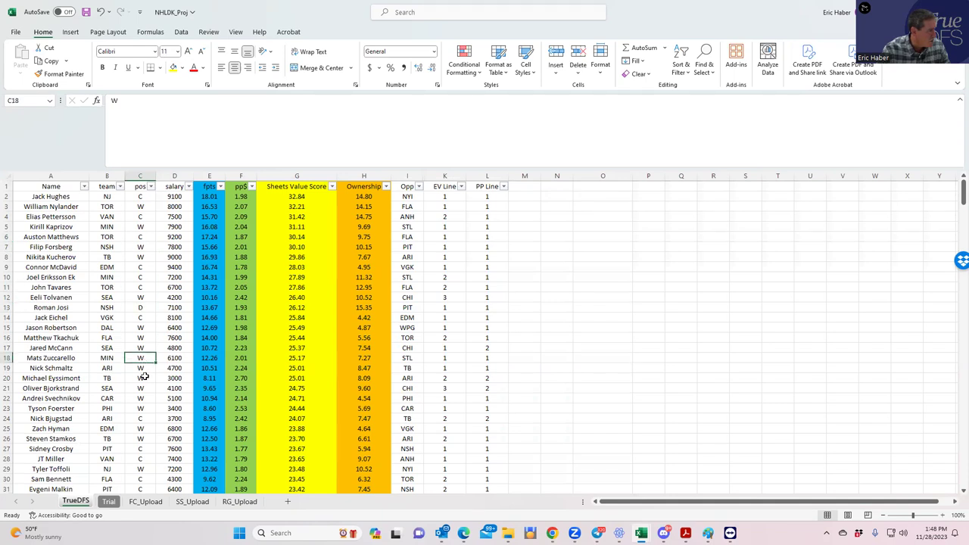
left_click(132, 266)
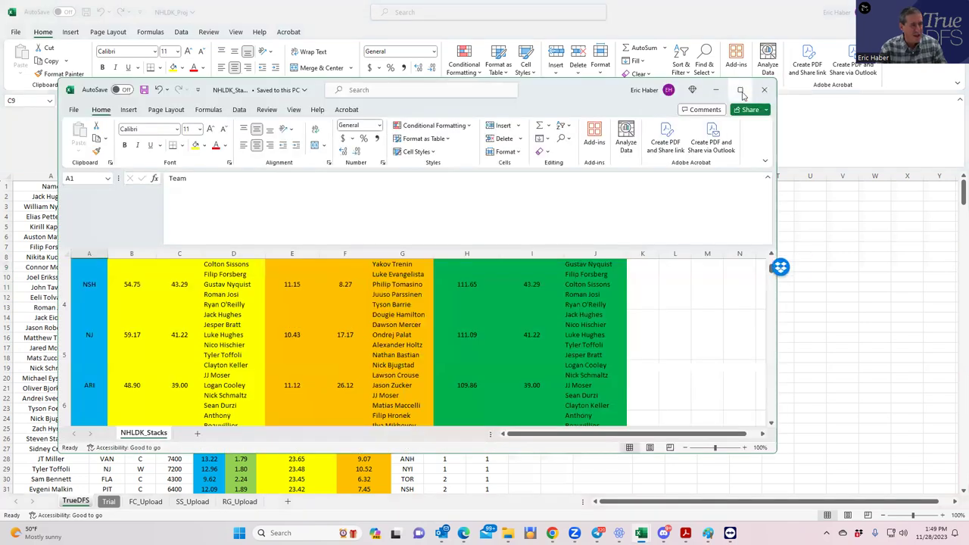
Maximize NHLDK_Stacks, view the TOR stack players and sort teams by raw stack, highest first.
left_click(743, 89)
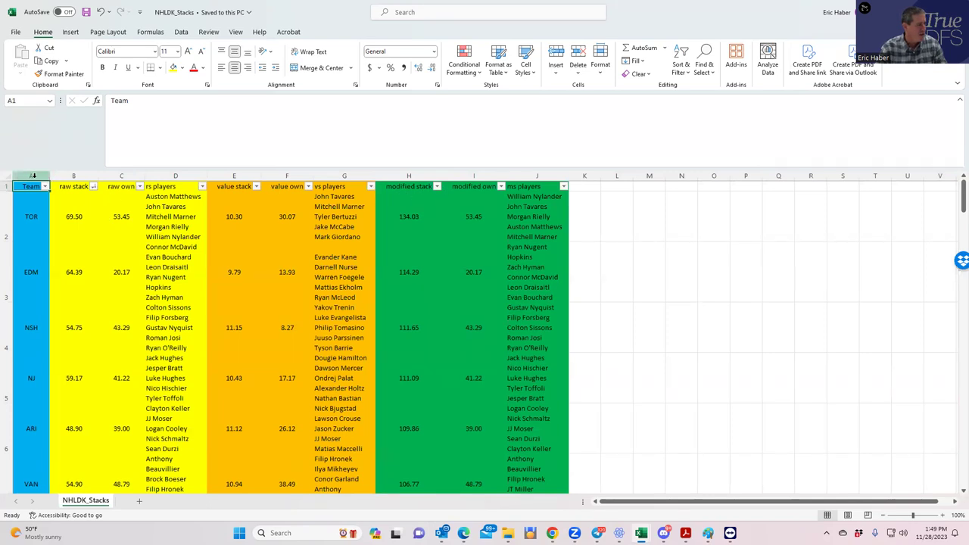
left_click(150, 206)
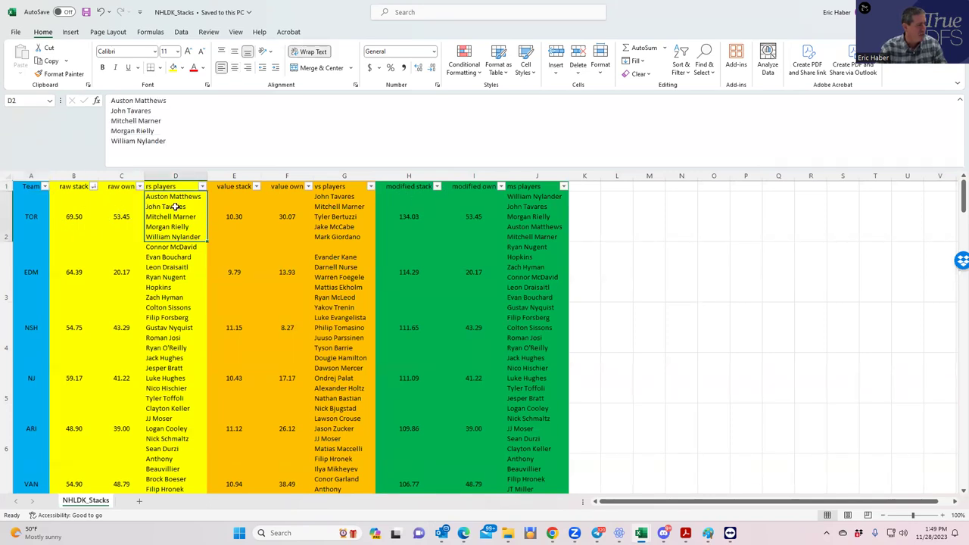
left_click(93, 186)
left_click(69, 212)
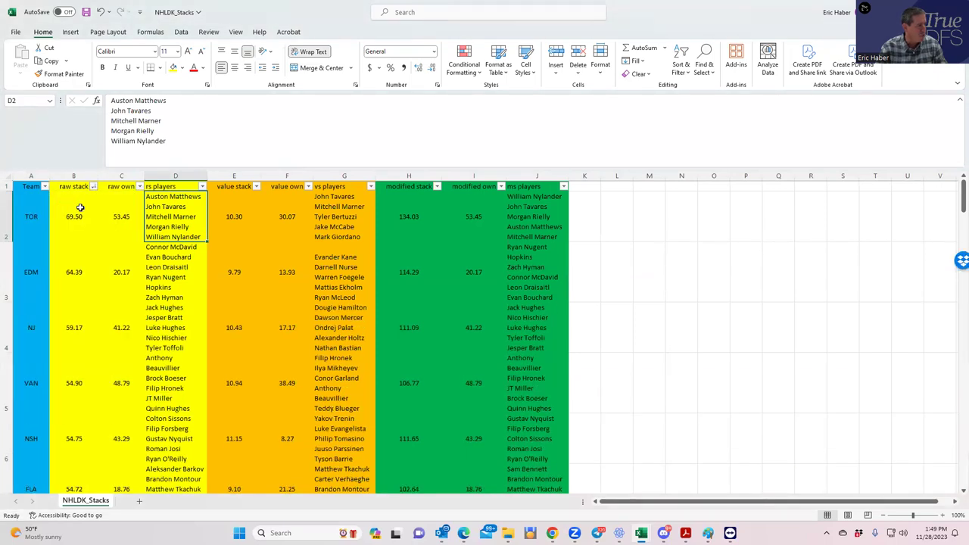
left_click(77, 212)
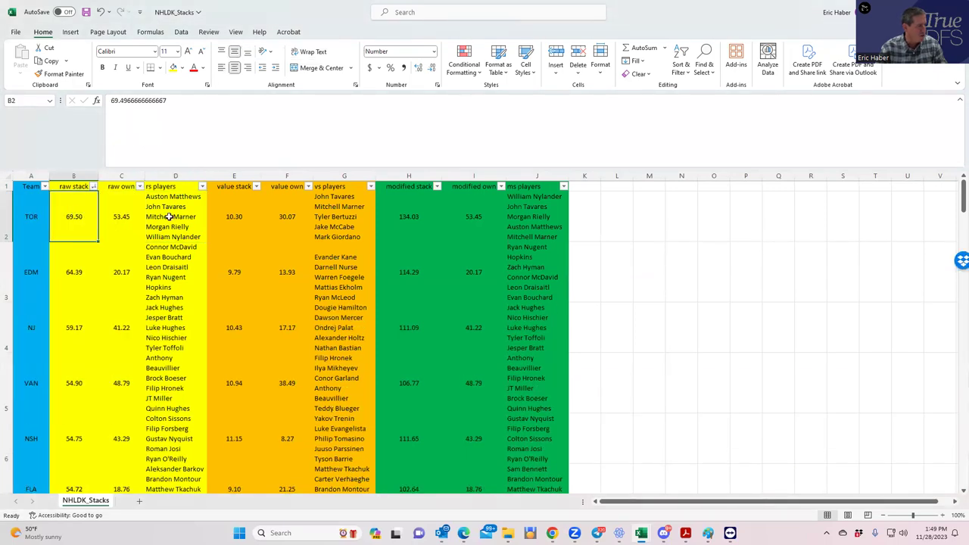
Sort teams by value stack, then modified stack, checking EDM's and TOR's modified stack values.
left_click(256, 188)
left_click(199, 217)
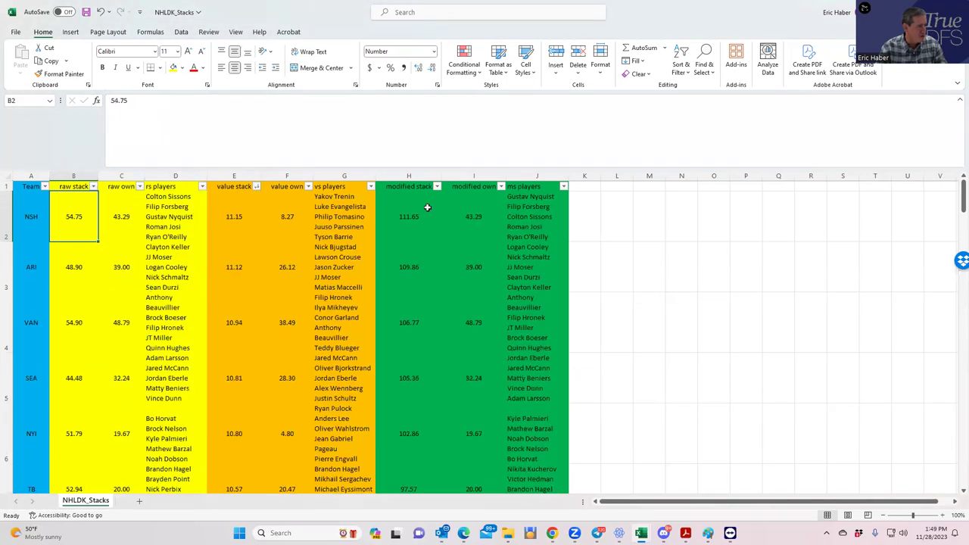
left_click(437, 186)
left_click(387, 212)
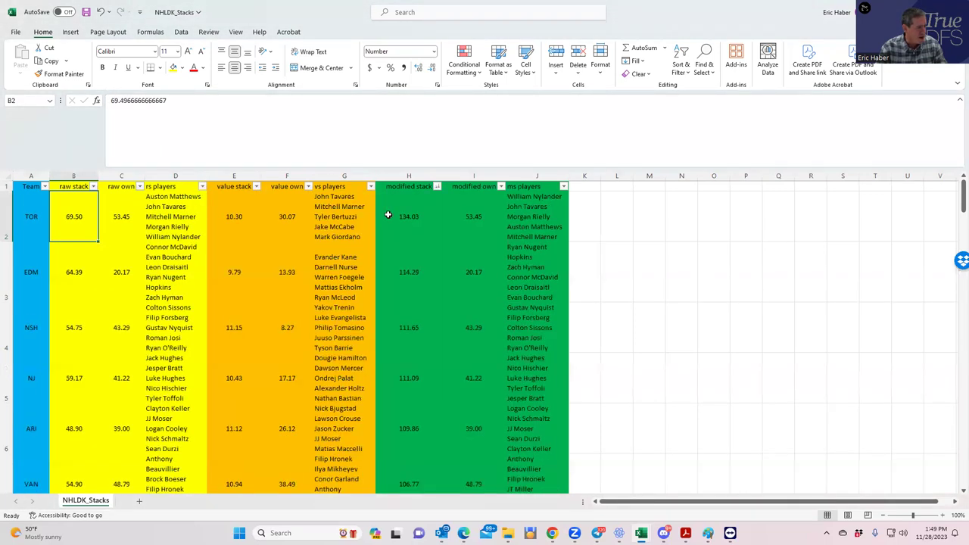
left_click(402, 263)
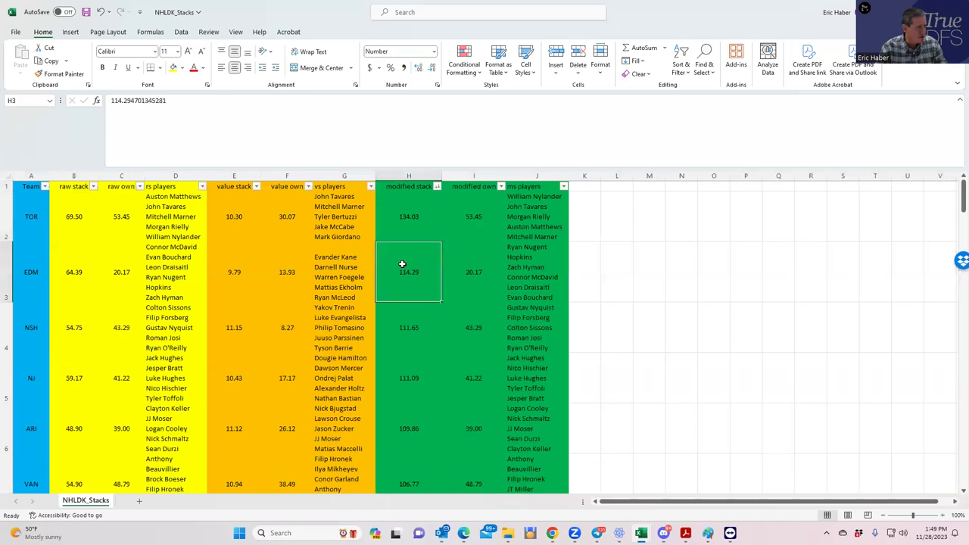
left_click(37, 218)
left_click(410, 216)
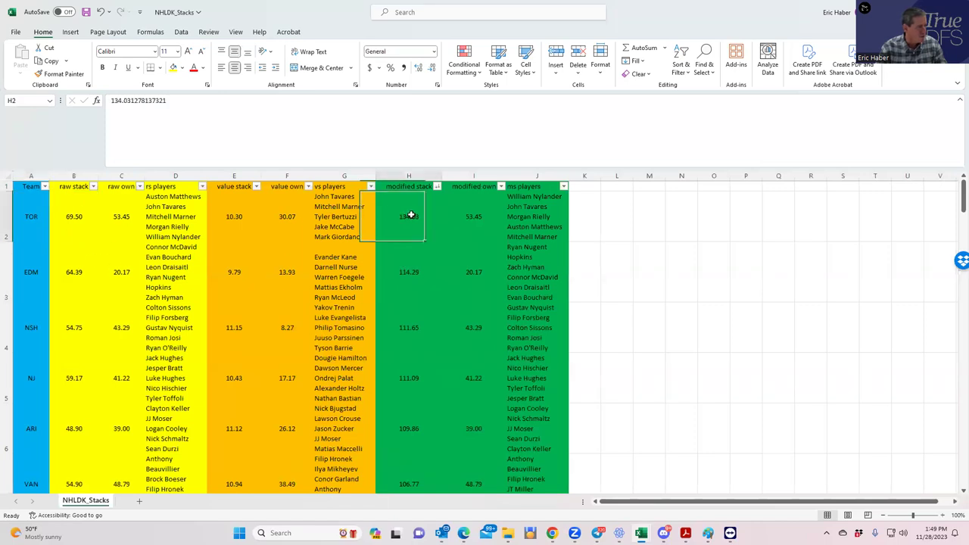
Re-sort the teams by raw stack, then by value stack, highest first.
left_click(92, 186)
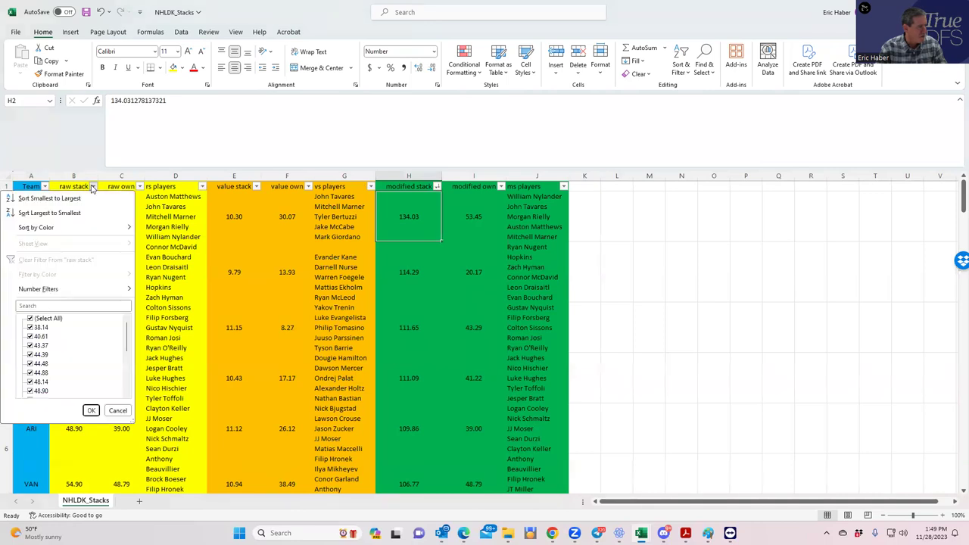
left_click(49, 213)
left_click(29, 221)
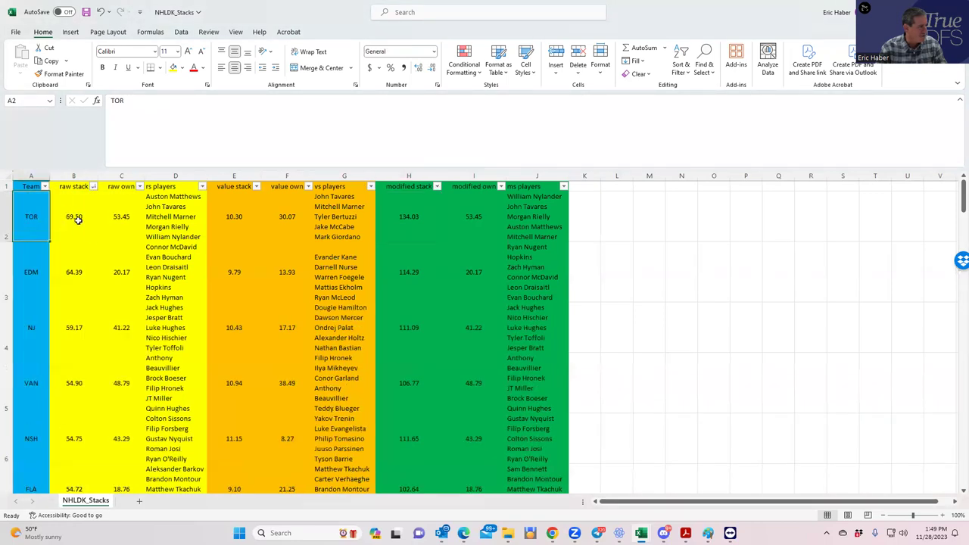
left_click(257, 187)
left_click(220, 211)
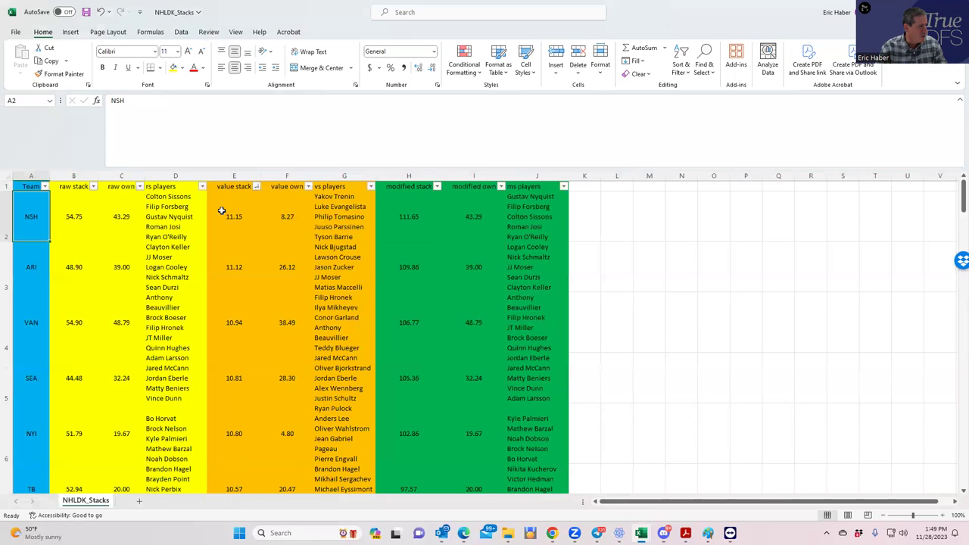
Inspect SEA's and NSH's value stack, value ownership and SEA's opposing players.
left_click(239, 377)
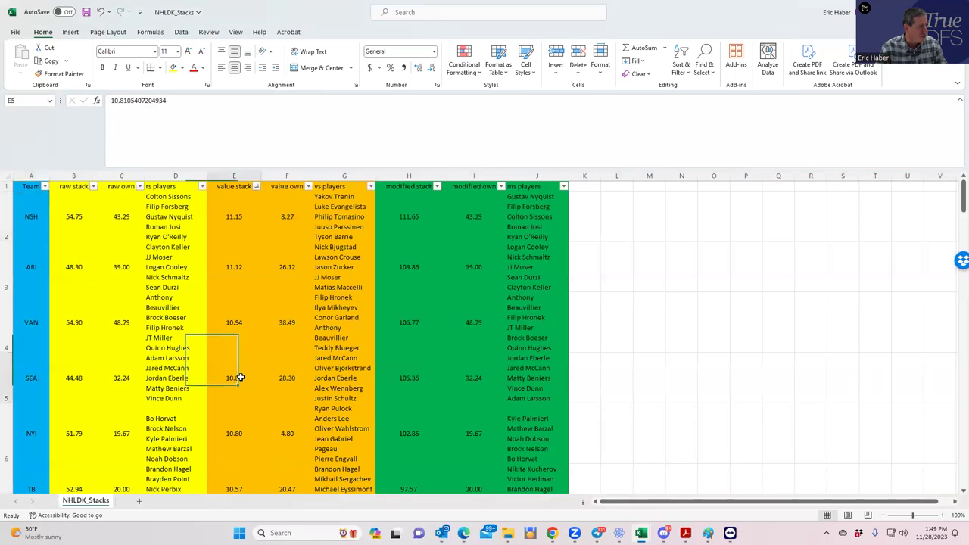
left_click(287, 376)
left_click(258, 217)
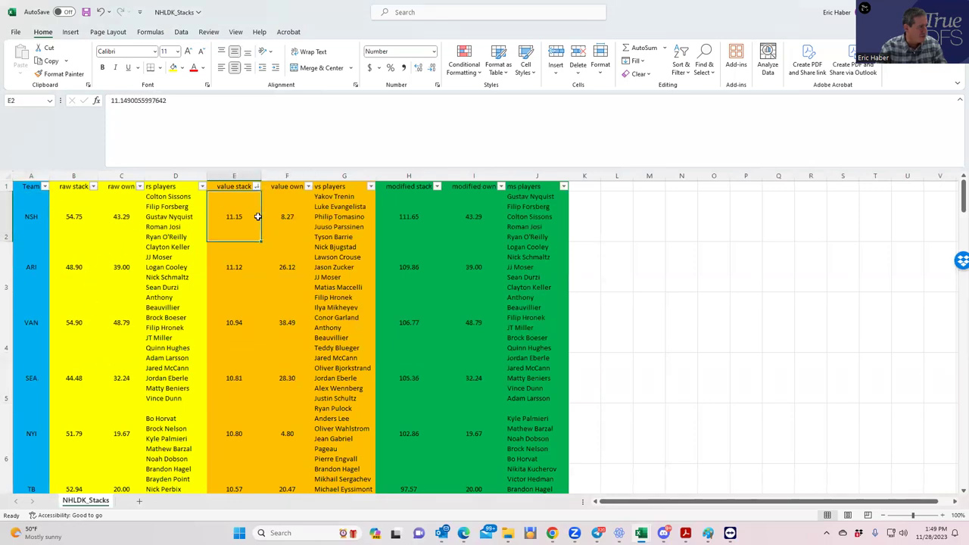
left_click(324, 216)
left_click(288, 372)
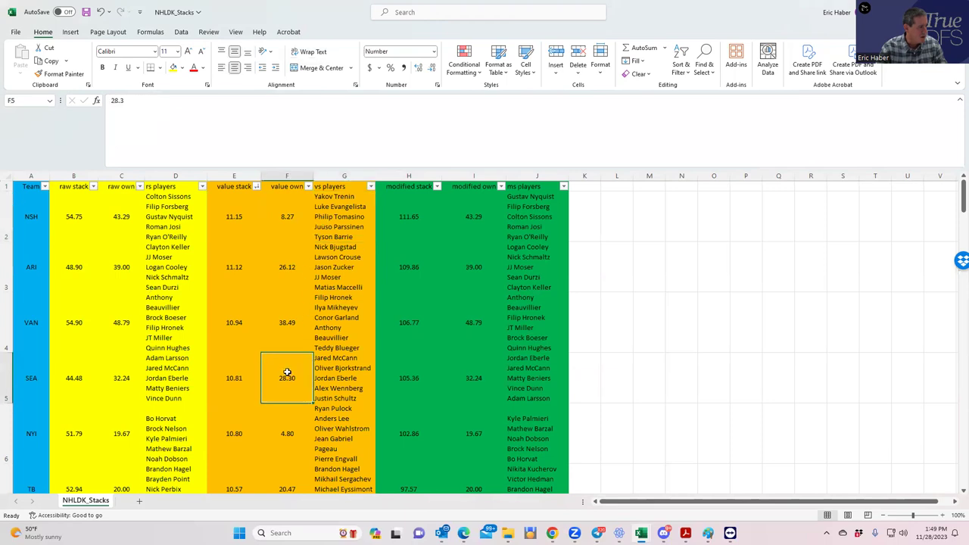
left_click(336, 377)
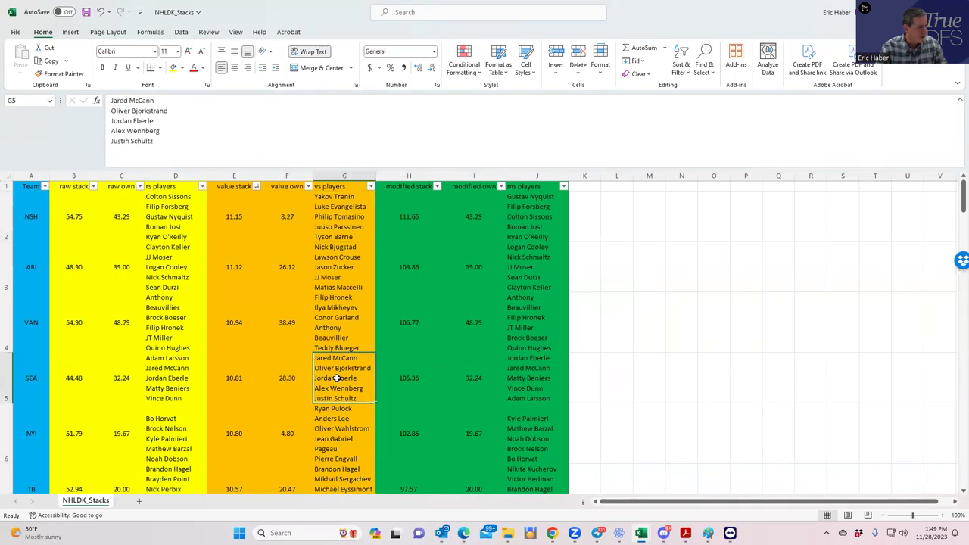
left_click(233, 375)
left_click(321, 374)
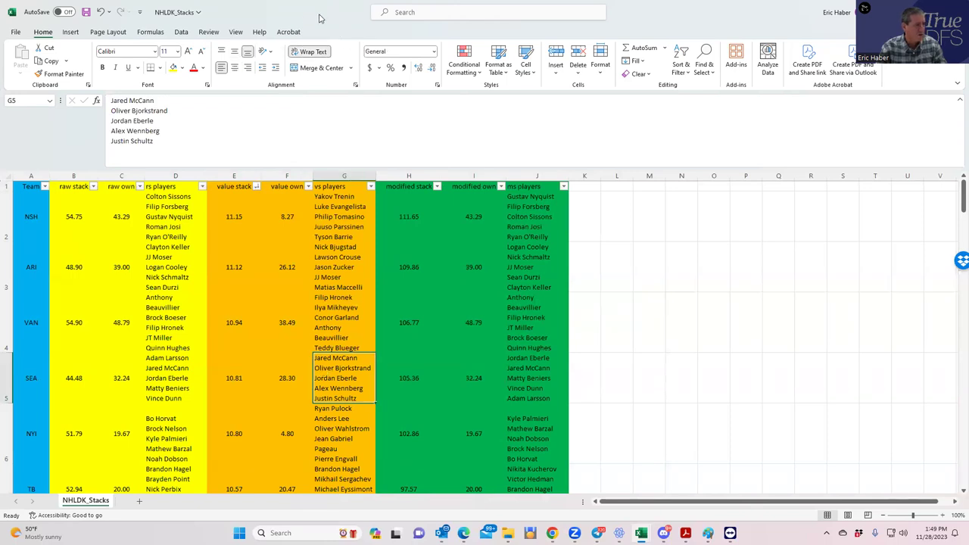
key("alt+Tab")
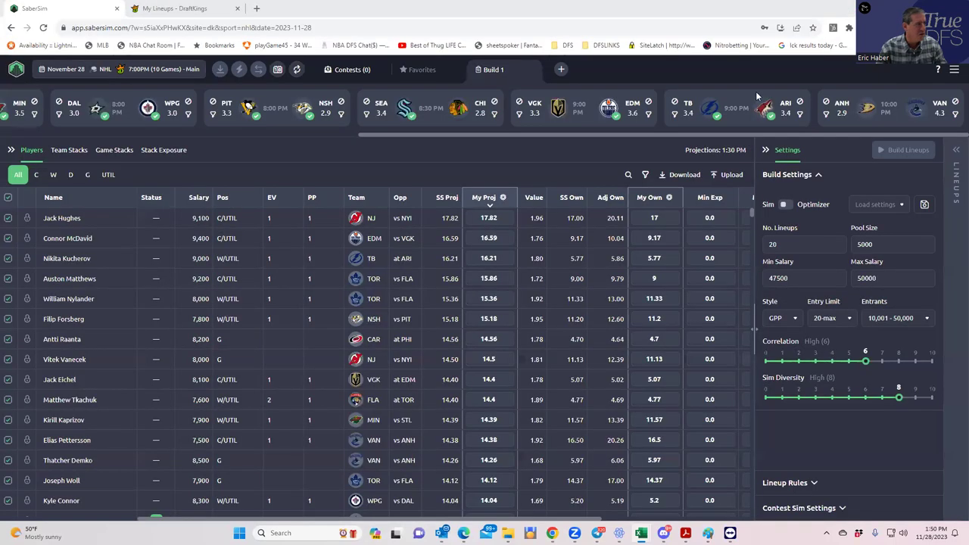
key("alt+Tab")
From FLA @ TOR, add A. Matthews and J. Tavares at center and W. Nylander at wing.
left_click(176, 9)
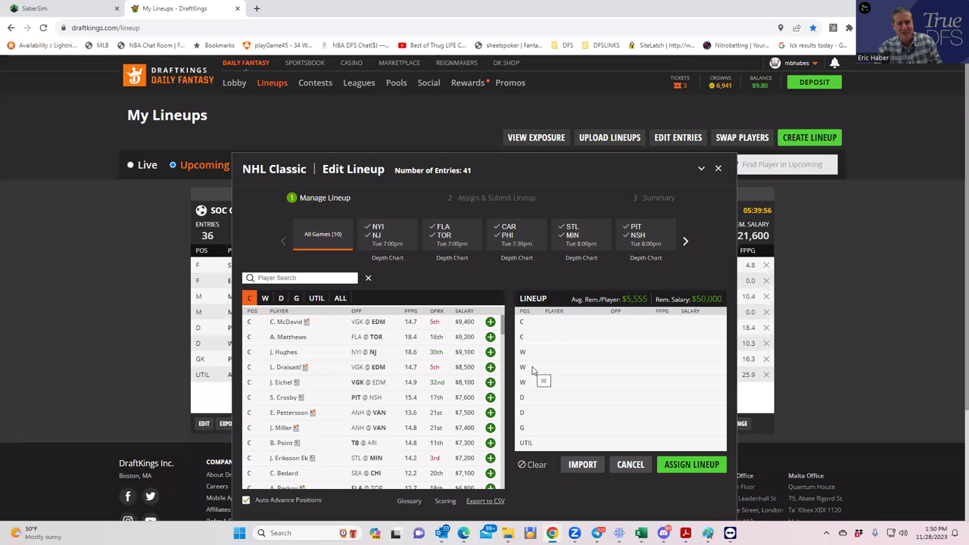
left_click(445, 233)
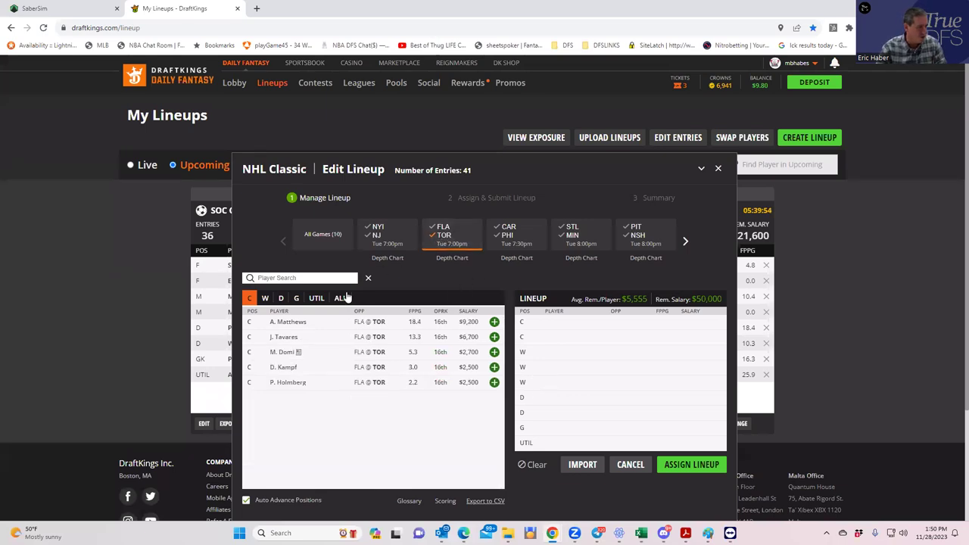
left_click(493, 321)
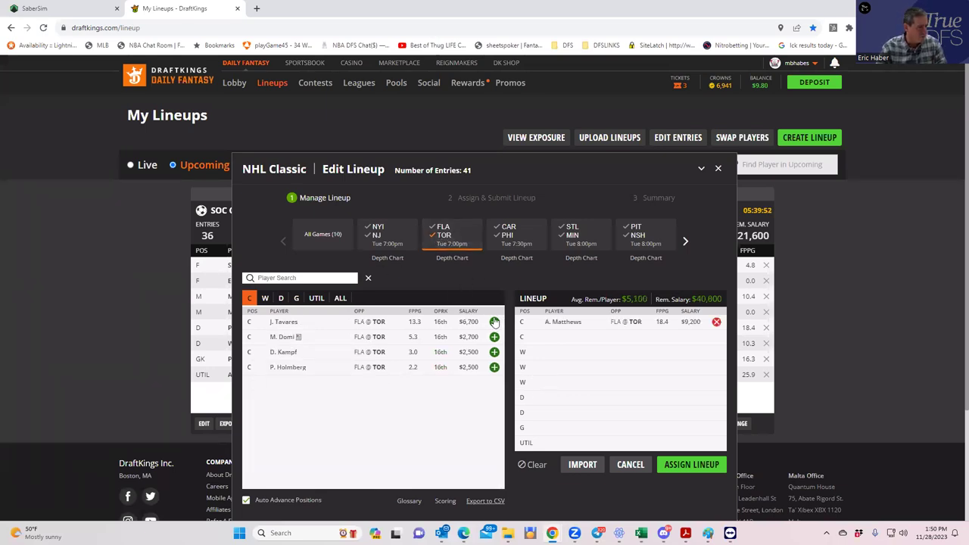
left_click(493, 322)
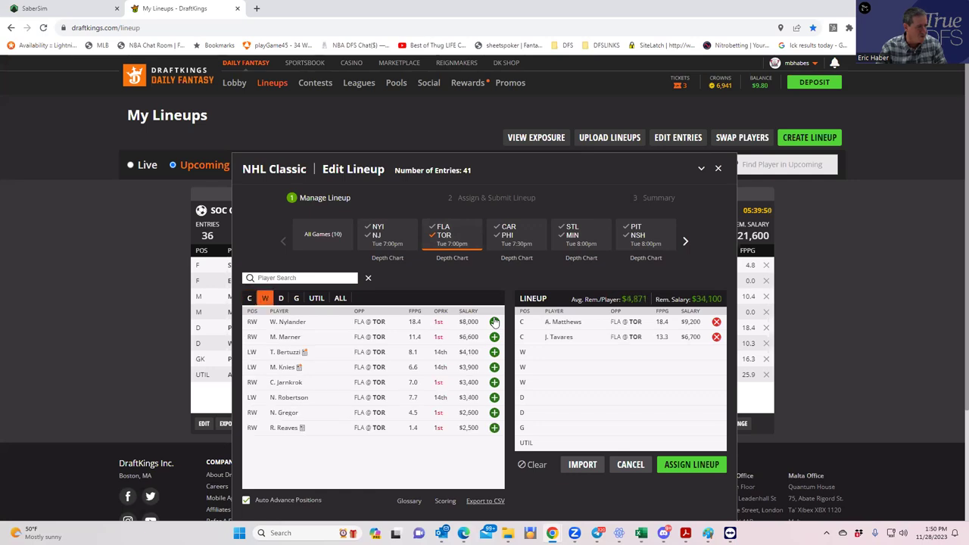
left_click(493, 322)
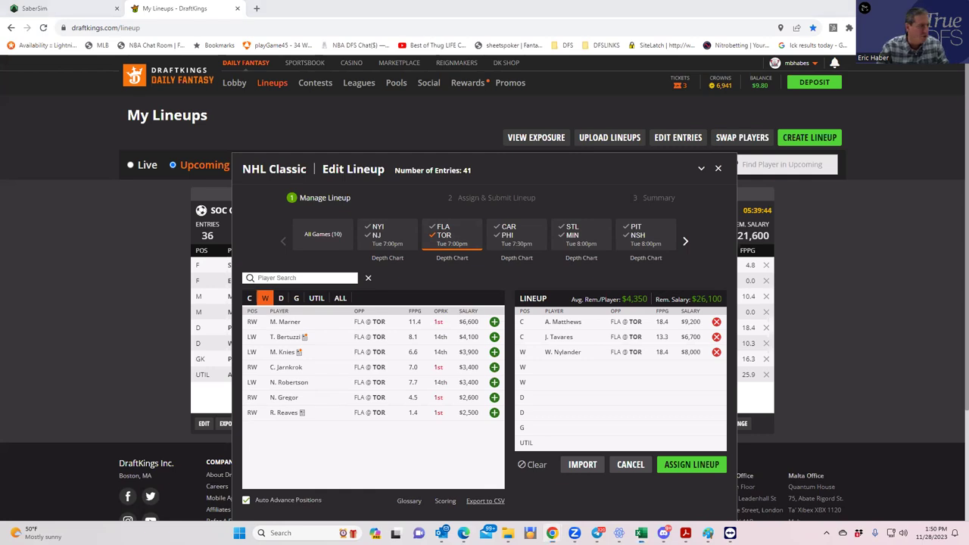
key("alt+Tab")
left_click(800, 123)
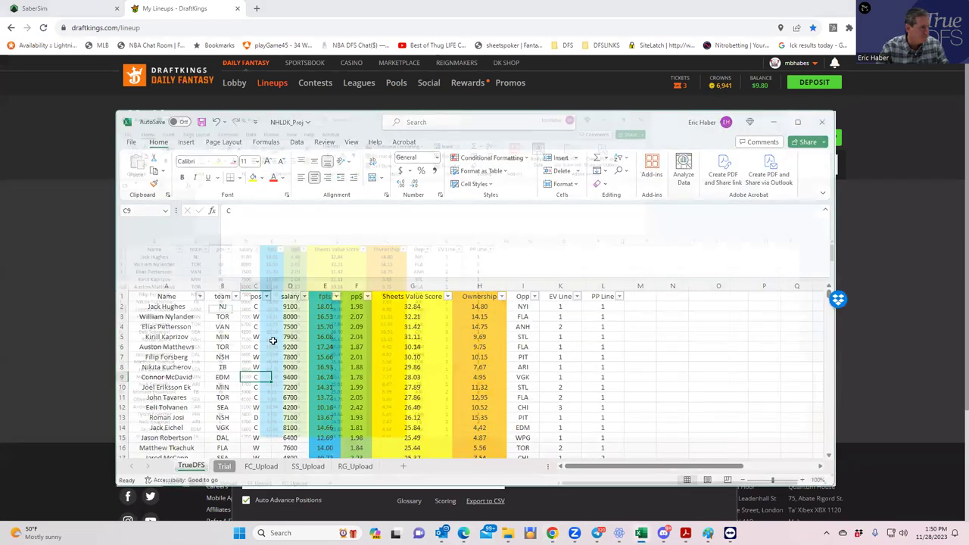
scroll(234, 348, "down", 7)
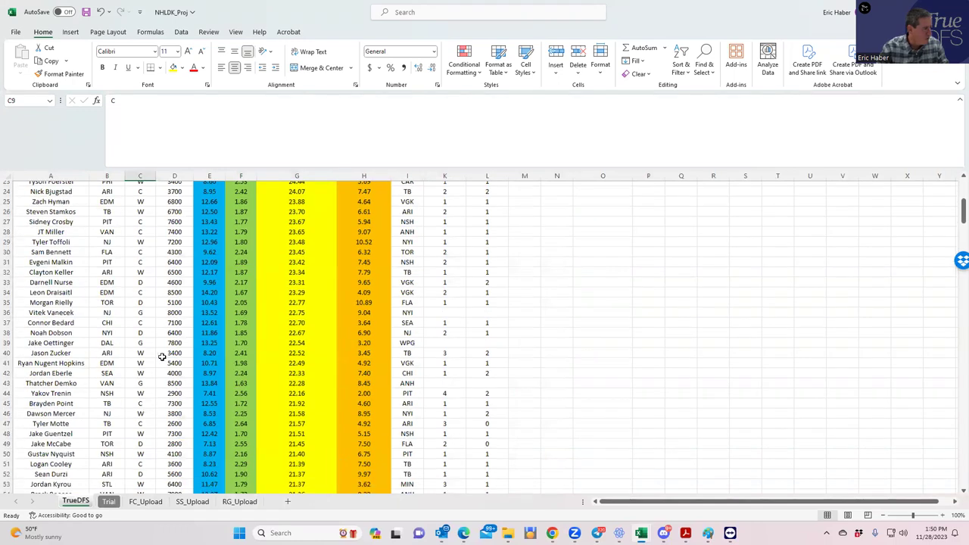
scroll(159, 348, "down", 2)
left_click(150, 309)
scroll(157, 393, "down", 6)
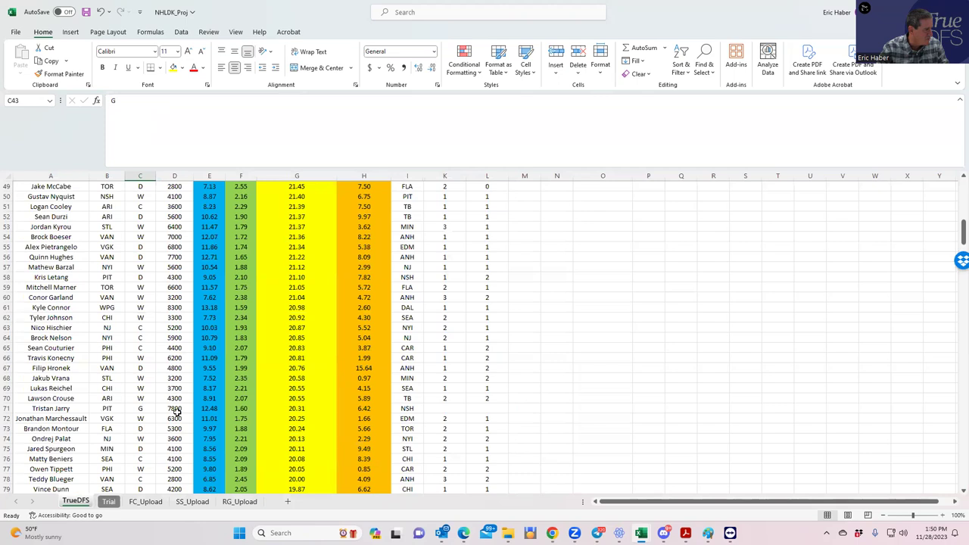
left_click(176, 409)
scroll(182, 445, "down", 5)
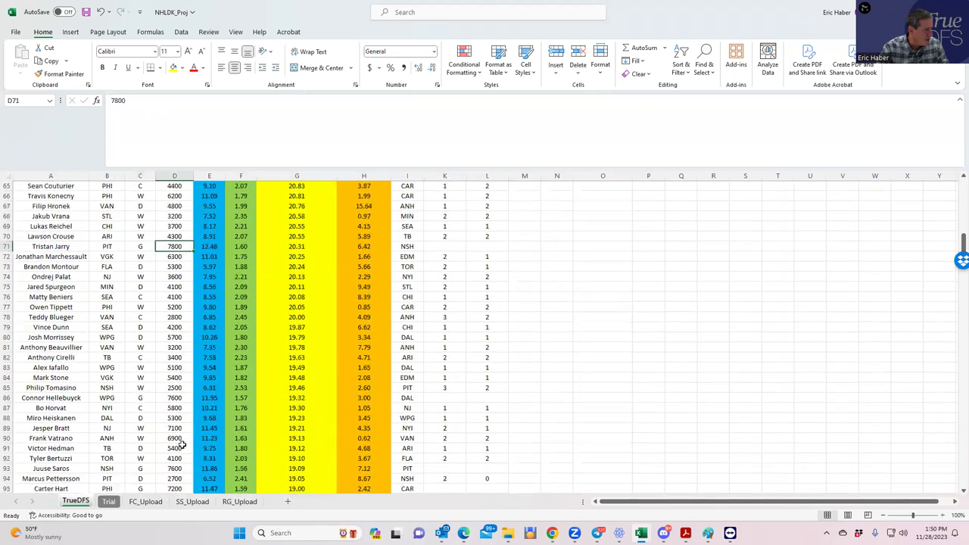
scroll(181, 445, "down", 2)
left_click(175, 439)
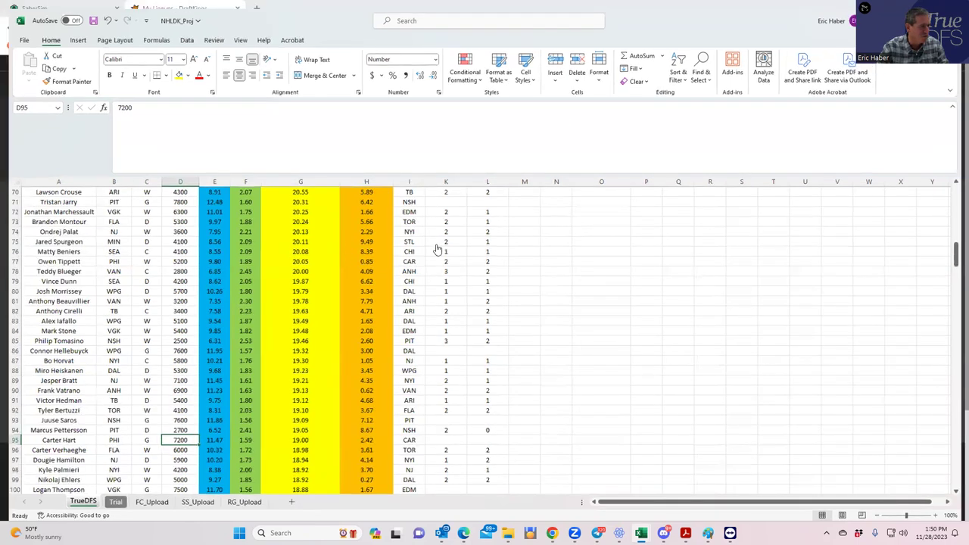
Search 'hart' among goalies and add C. Hart ($7,200), leaving $18,900 in salary.
key("alt+Tab")
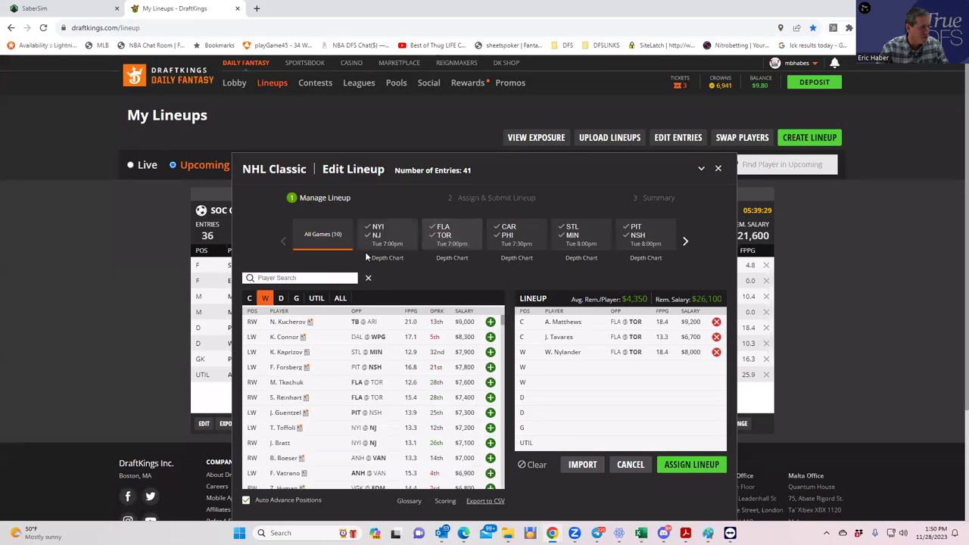
left_click(296, 298)
left_click(280, 270)
type("hart")
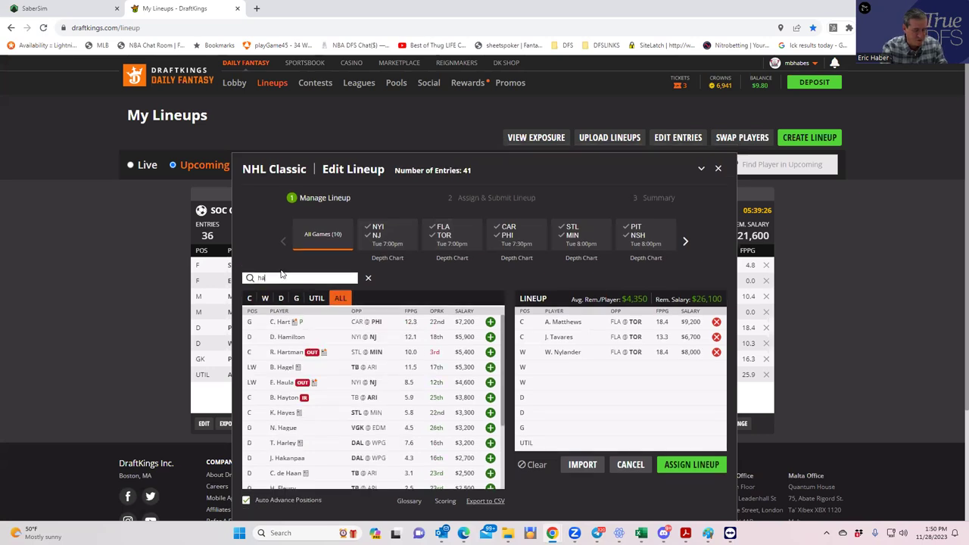
left_click(493, 323)
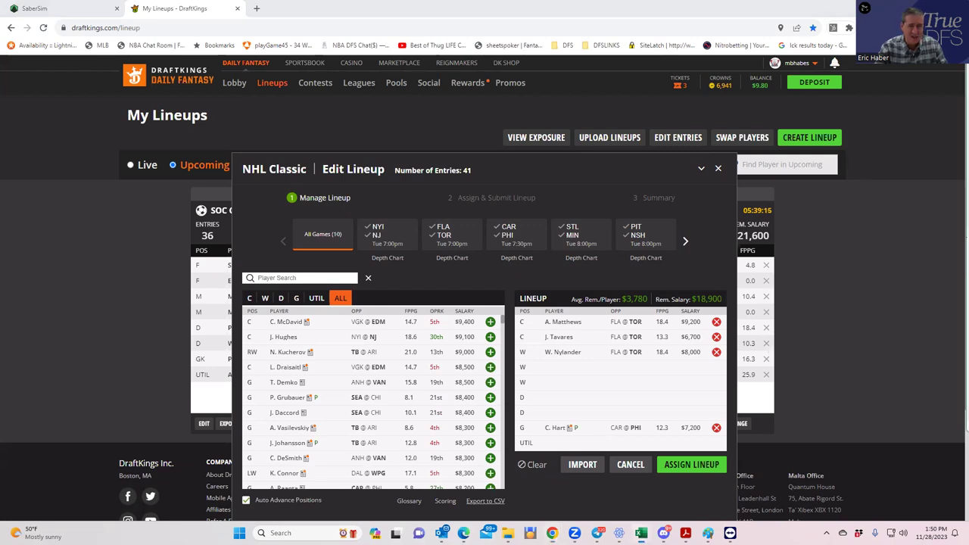
Bring the NHLDK_Proj workbook back up from the Excel taskbar previews.
mouse_move(728, 532)
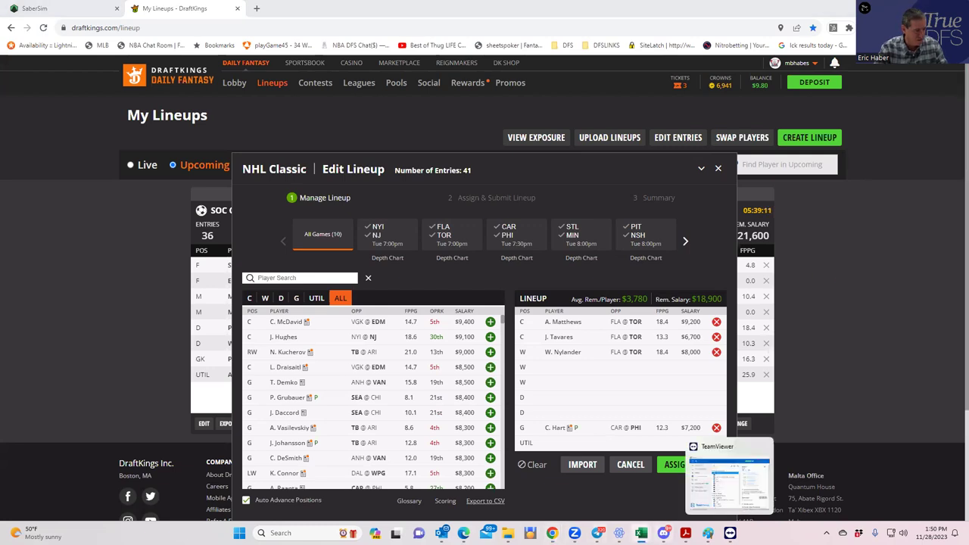
mouse_move(441, 531)
mouse_move(641, 532)
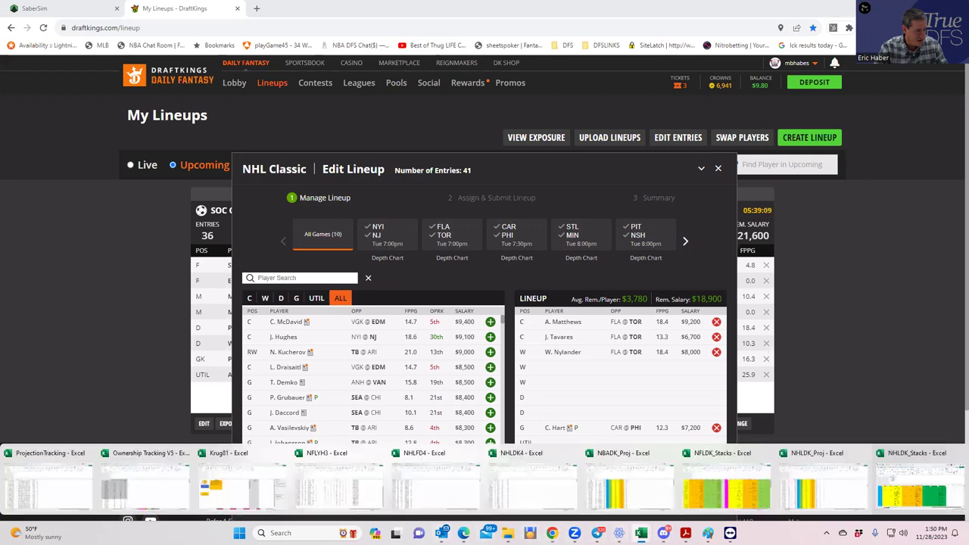
left_click(862, 488)
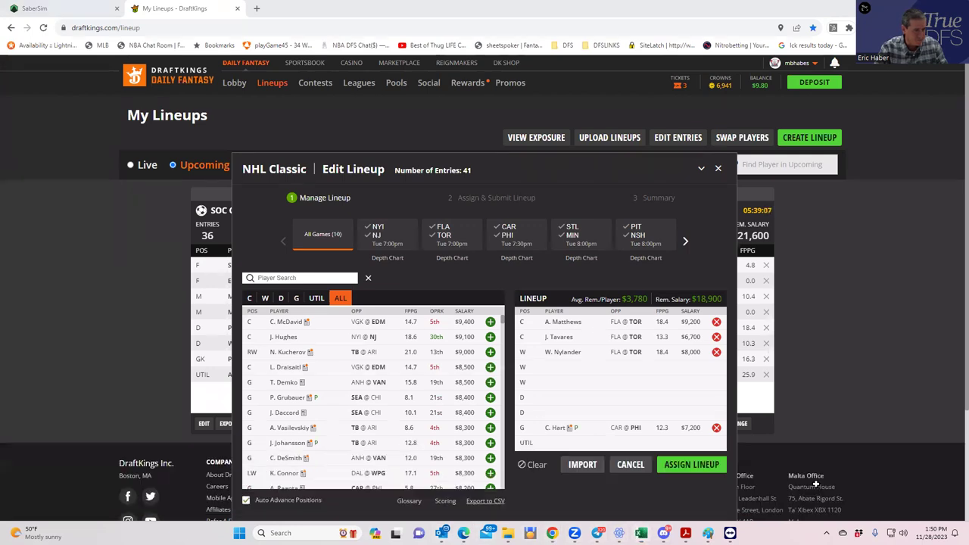
Check salaries of Tolvanen (4200), McCann (4800), Bjorkstrand (4100) and Eyssimont (3000).
scroll(270, 260, "up", 20)
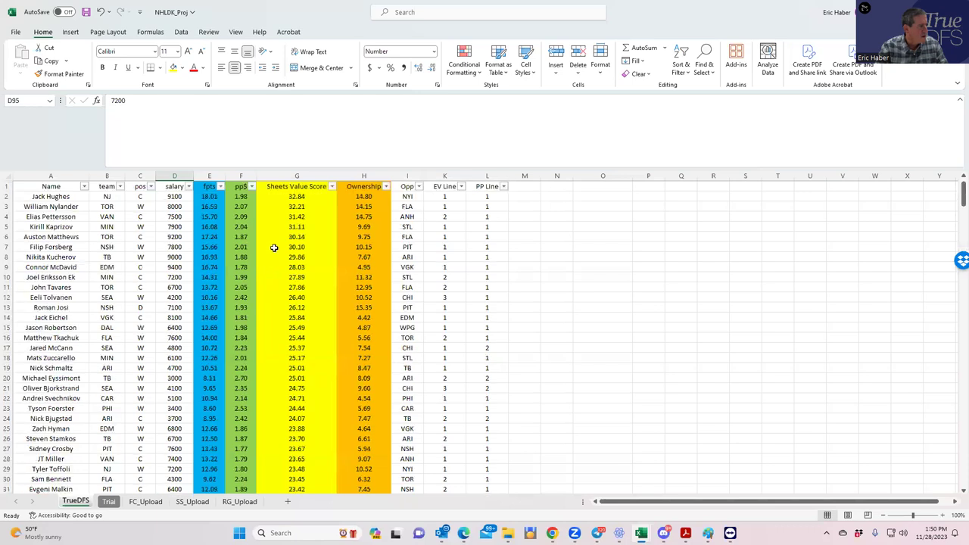
left_click(143, 296)
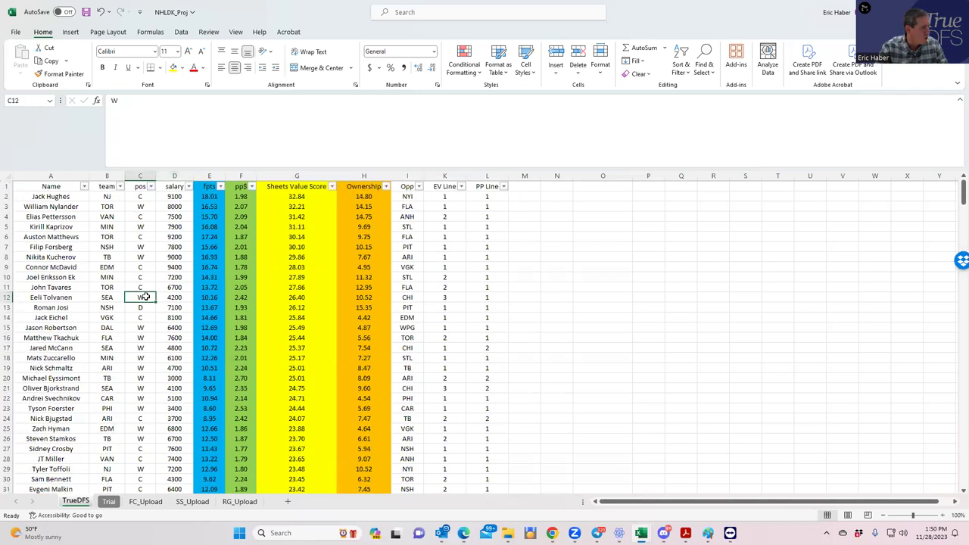
left_click(169, 347)
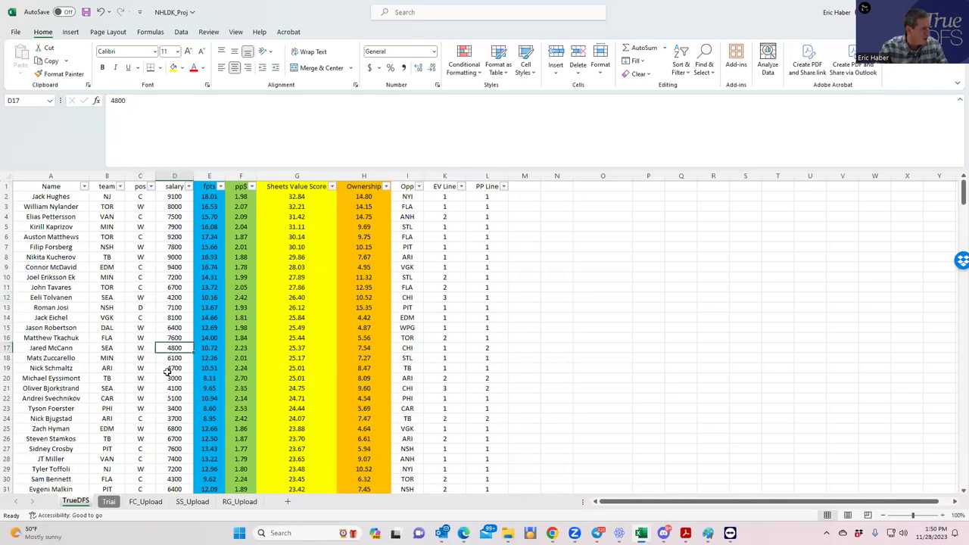
left_click(179, 386)
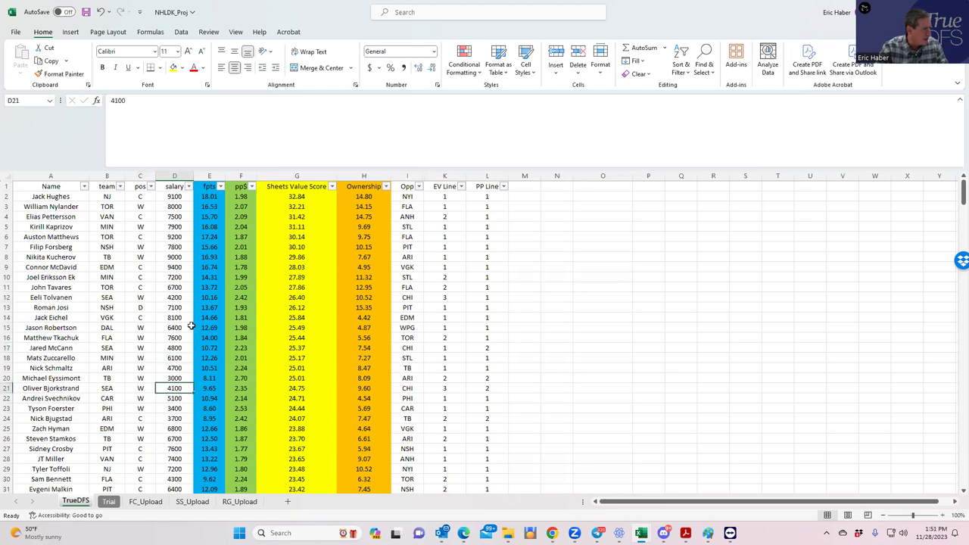
left_click(180, 377)
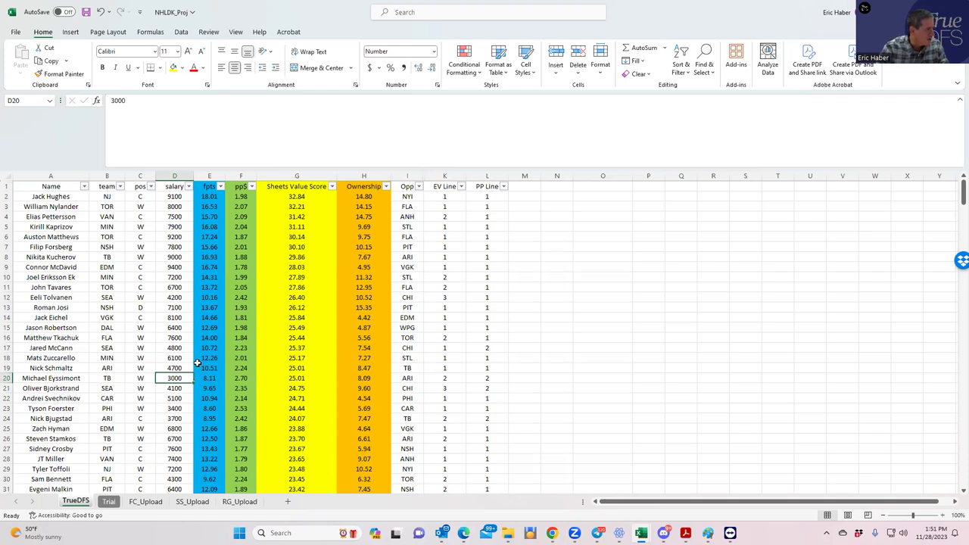
left_click(173, 297)
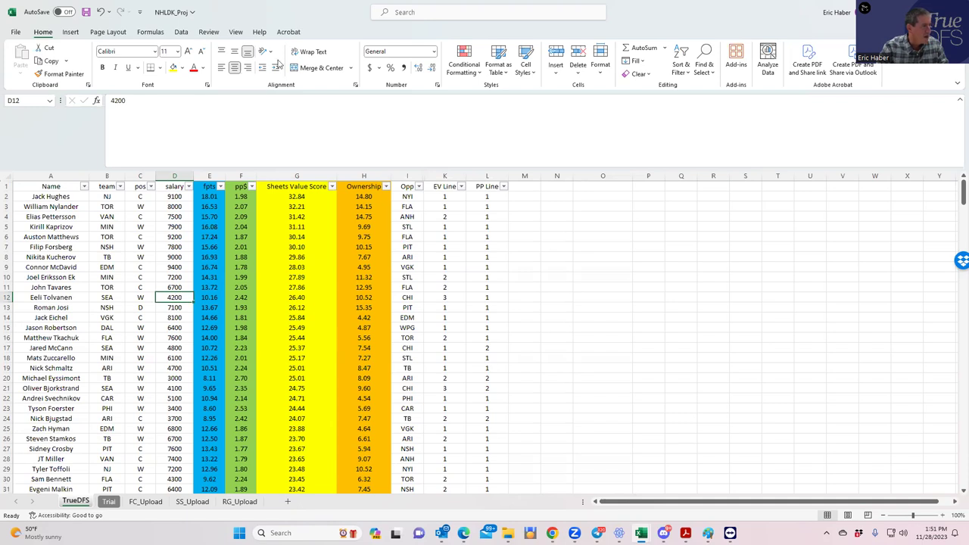
key("alt+Tab")
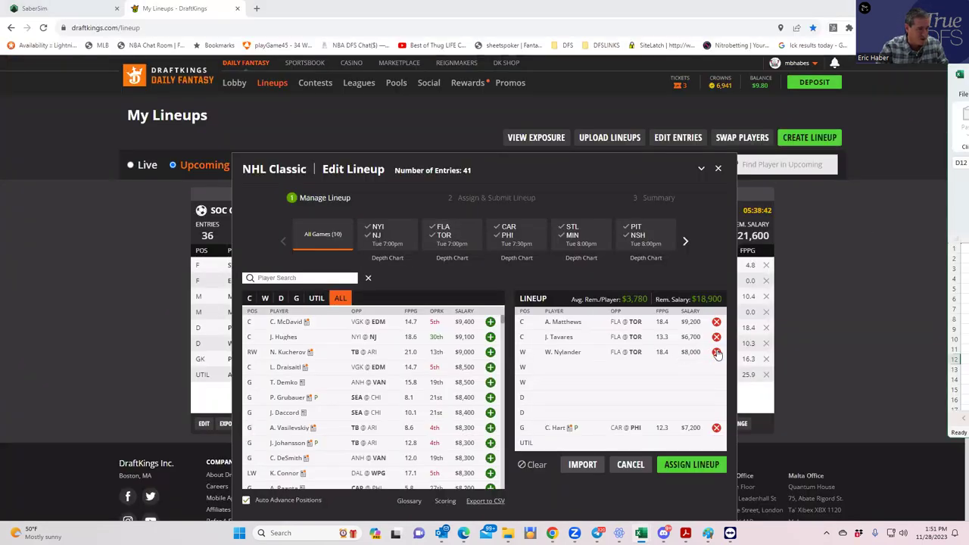
Remove Nylander, Tavares and Matthews, leaving only goalie C. Hart with $42,800 left.
left_click(716, 352)
left_click(716, 337)
left_click(716, 322)
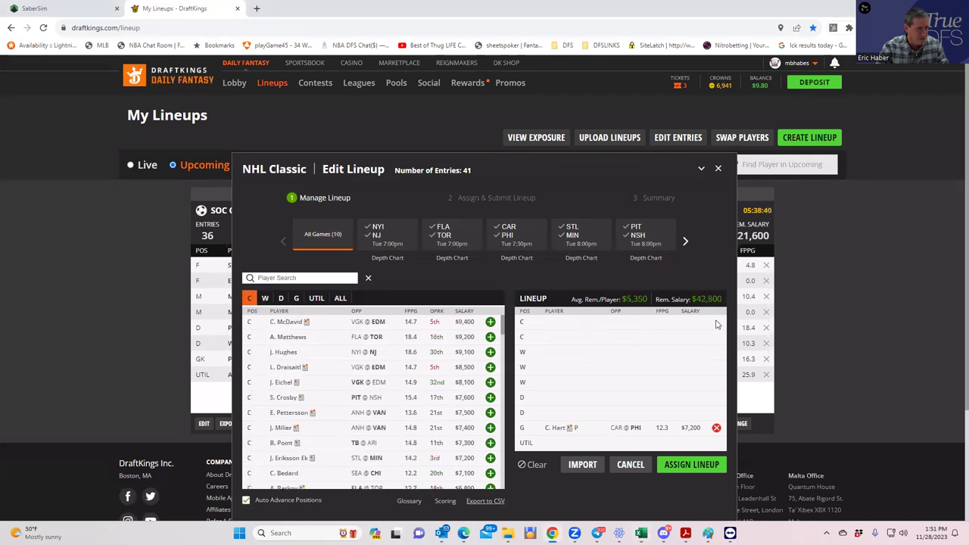
Bring the NHLDK_Proj workbook back in front and maximize it.
key("alt+Tab")
left_click(961, 299)
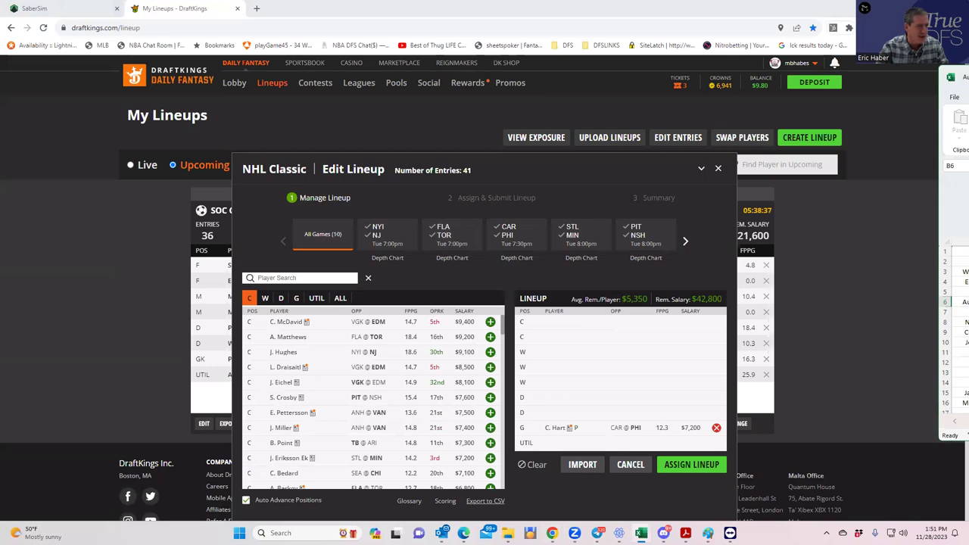
left_click_drag(964, 95, 752, 100)
left_click(751, 101)
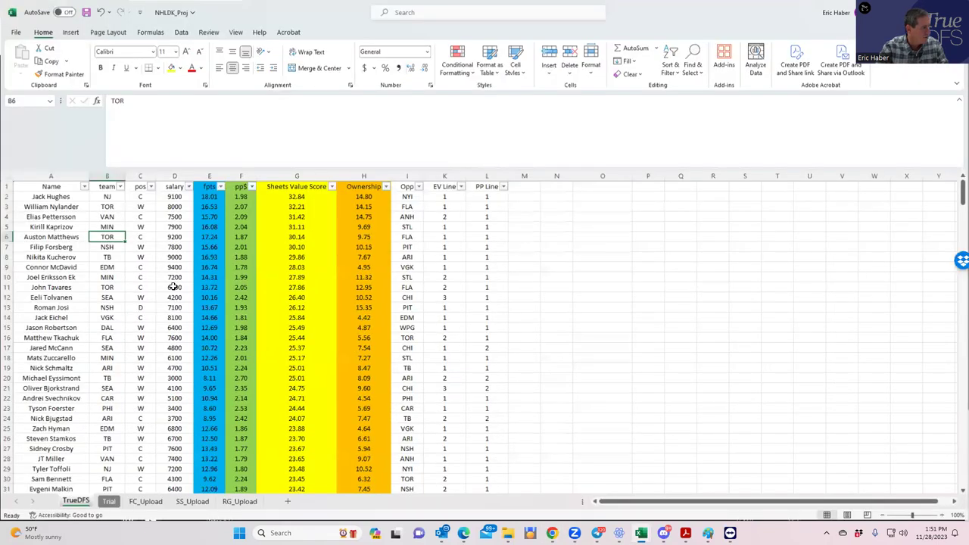
left_click(111, 298)
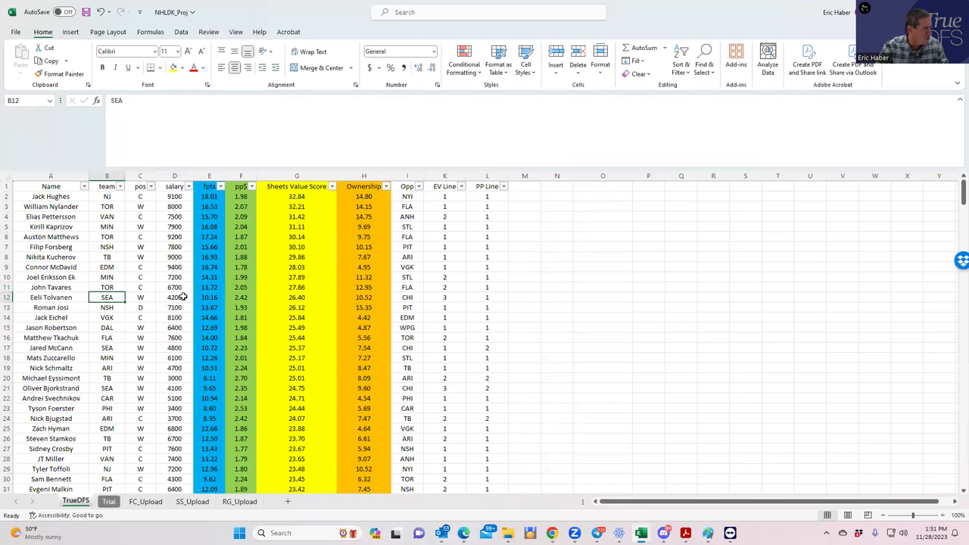
left_click(488, 295)
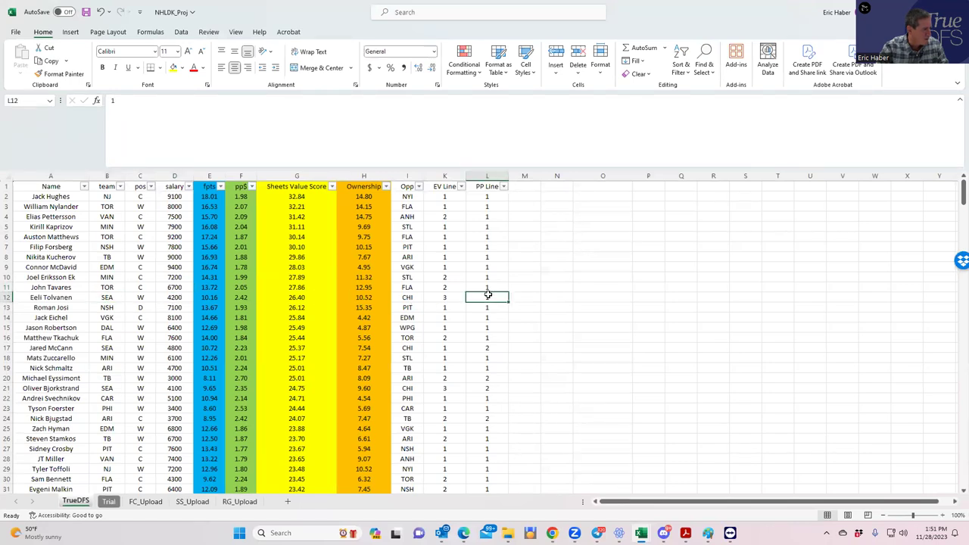
left_click(485, 345)
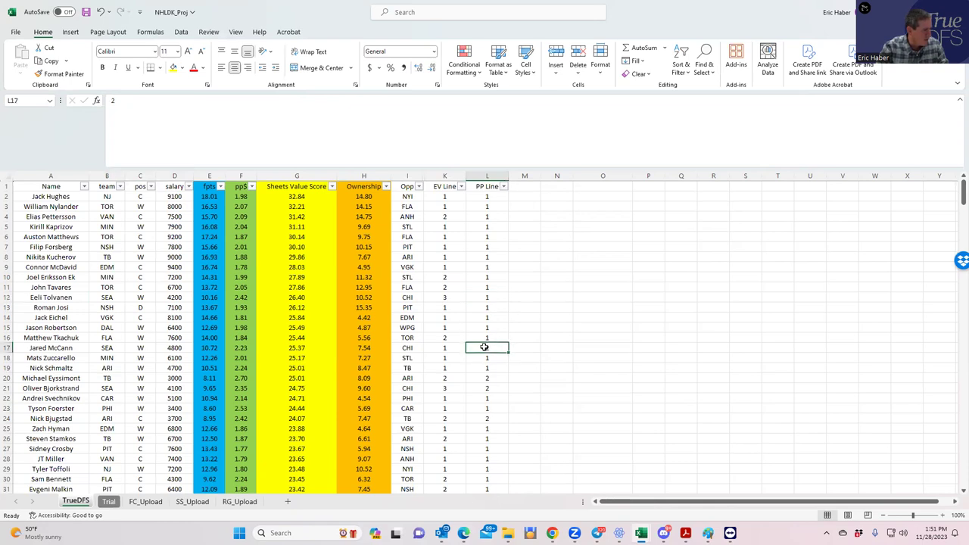
left_click(488, 388)
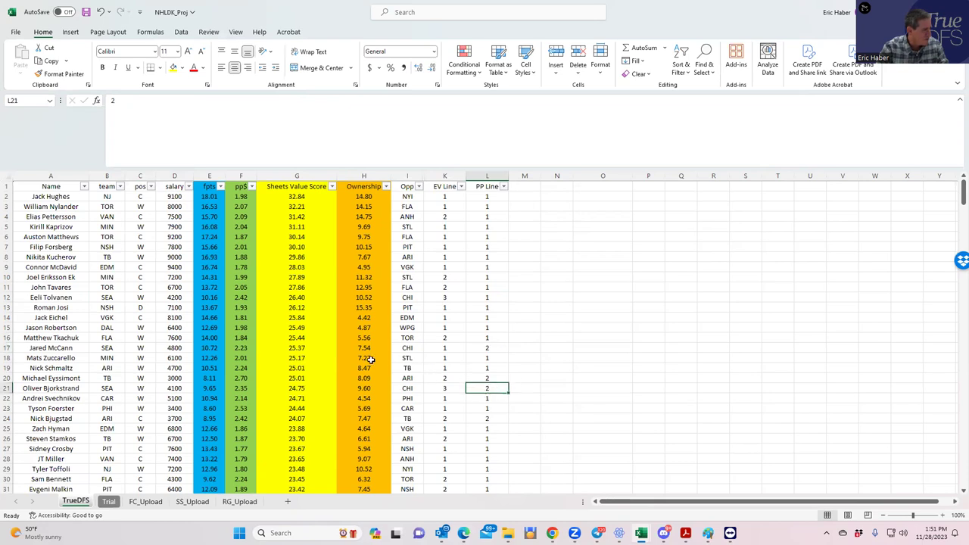
left_click(119, 298)
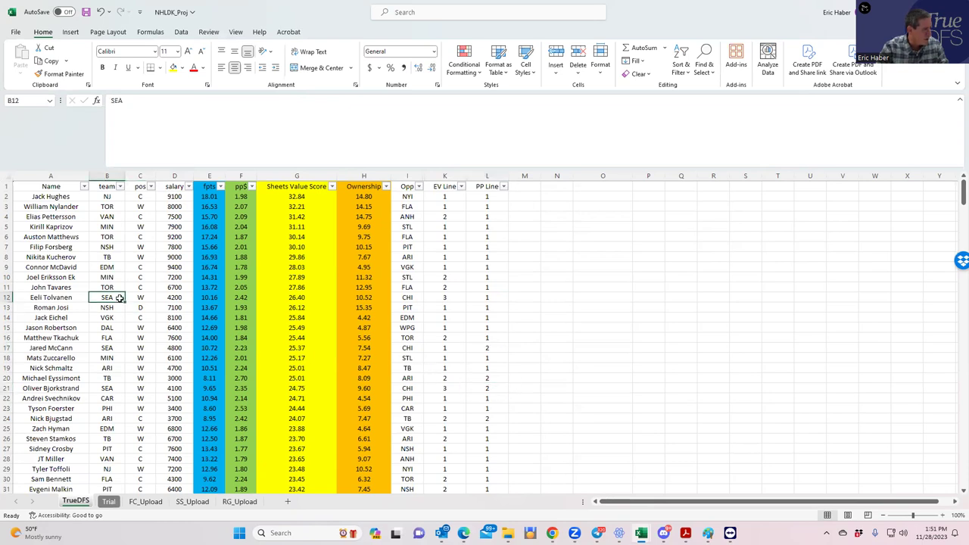
left_click(110, 347)
left_click(109, 389)
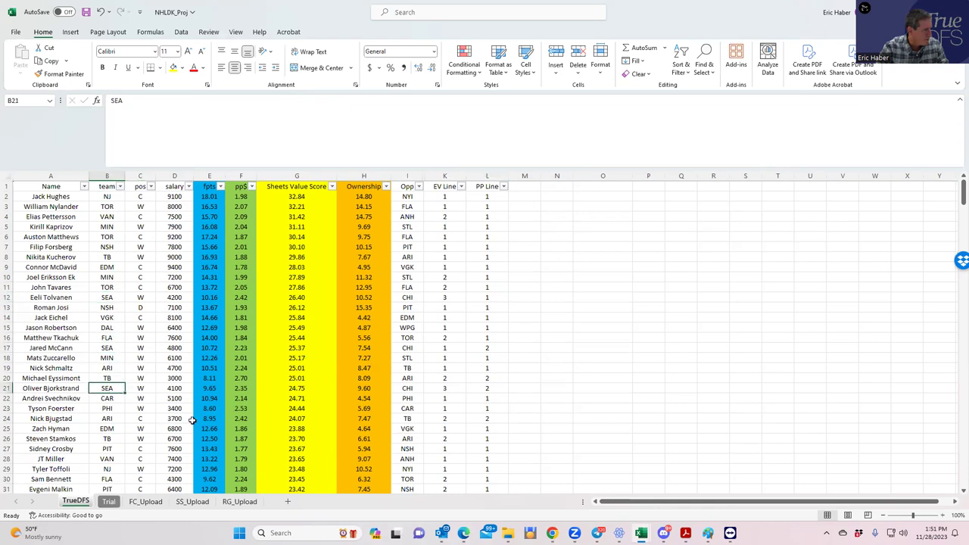
scroll(193, 421, "down", 4)
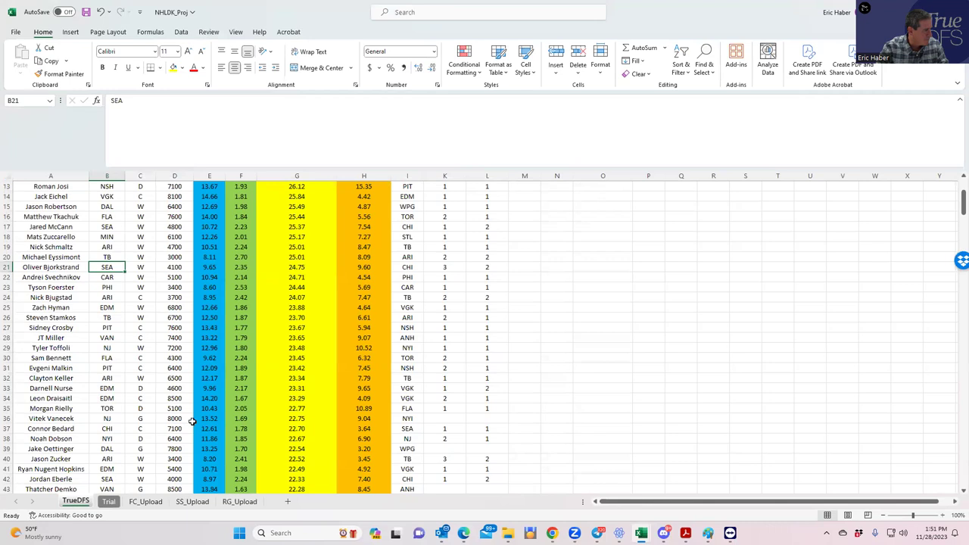
left_click(171, 478)
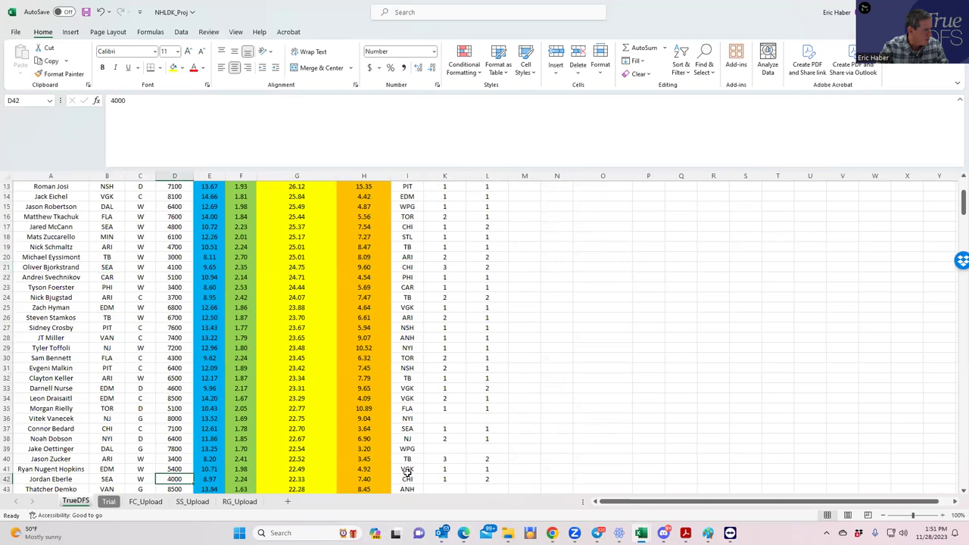
scroll(130, 405, "up", 4)
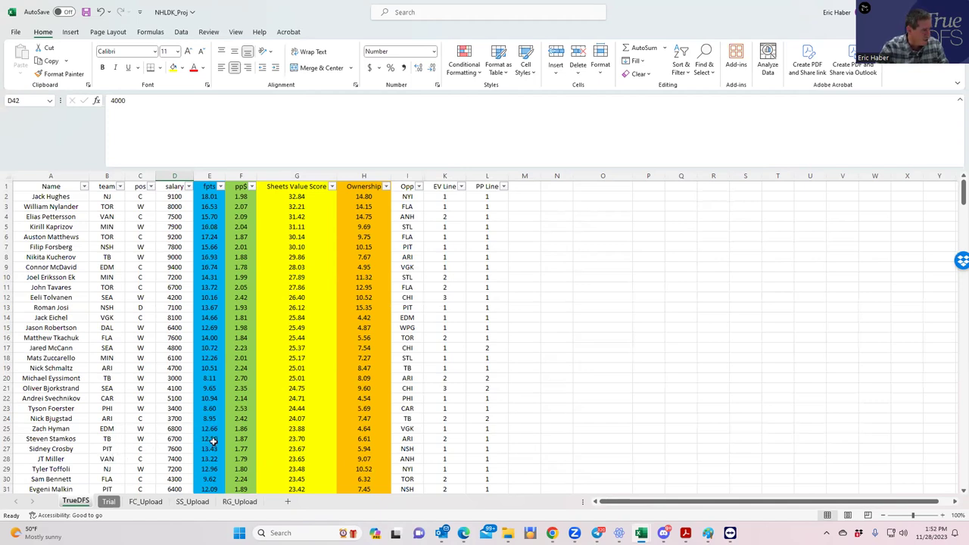
scroll(254, 428, "down", 2)
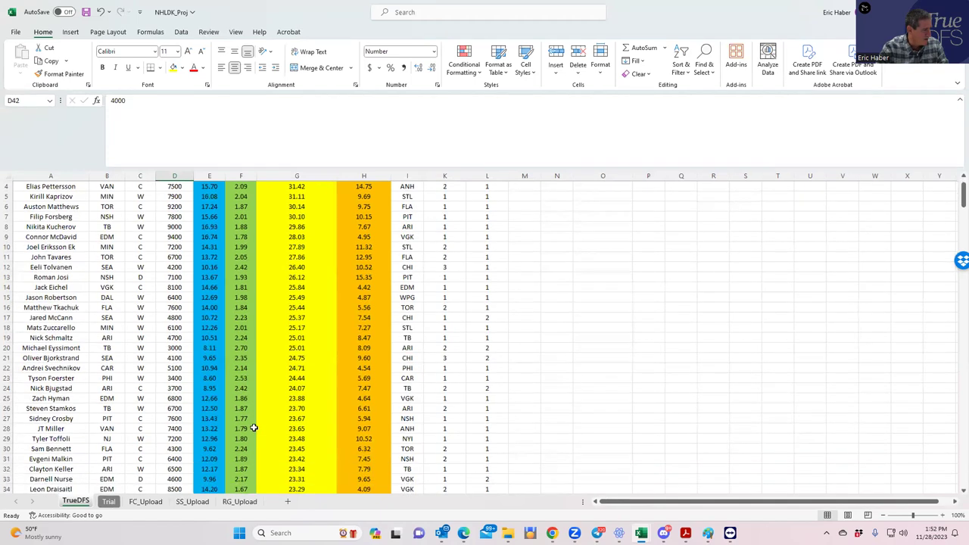
scroll(241, 430, "down", 1)
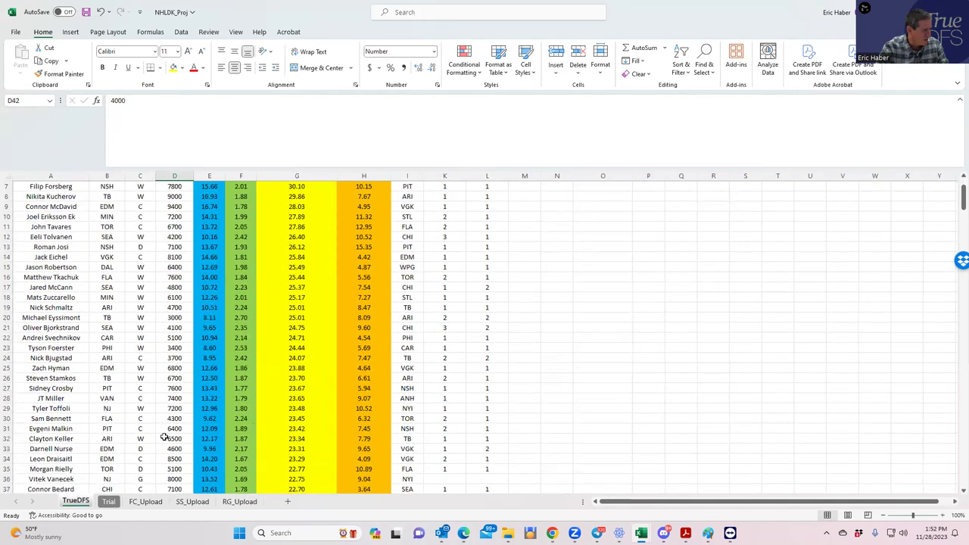
left_click(140, 448)
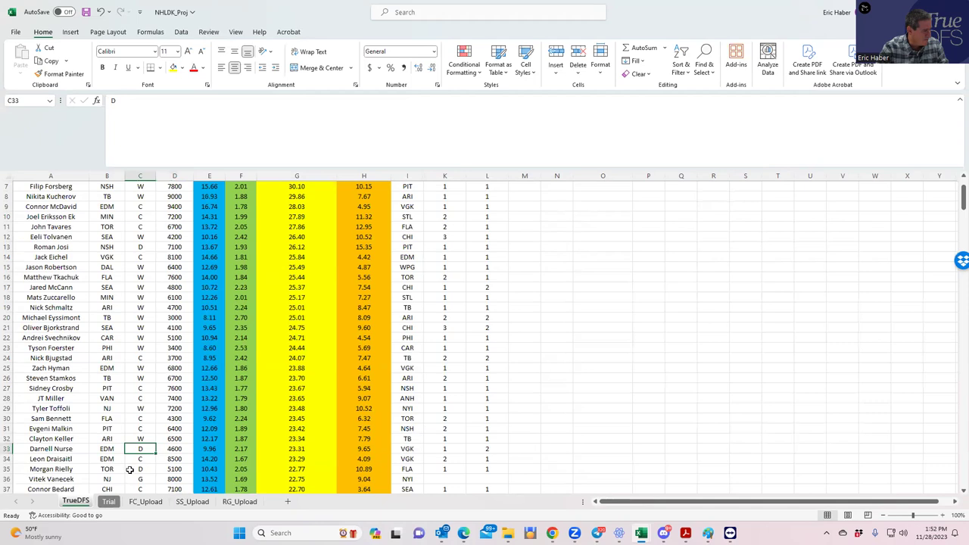
left_click(132, 469)
left_click(172, 468)
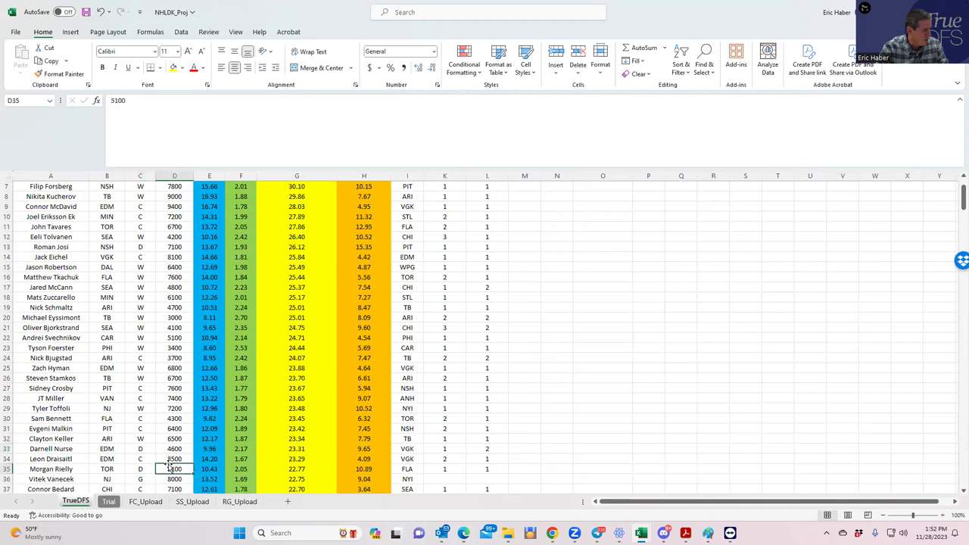
left_click(141, 468)
left_click(174, 468)
scroll(178, 385, "up", 2)
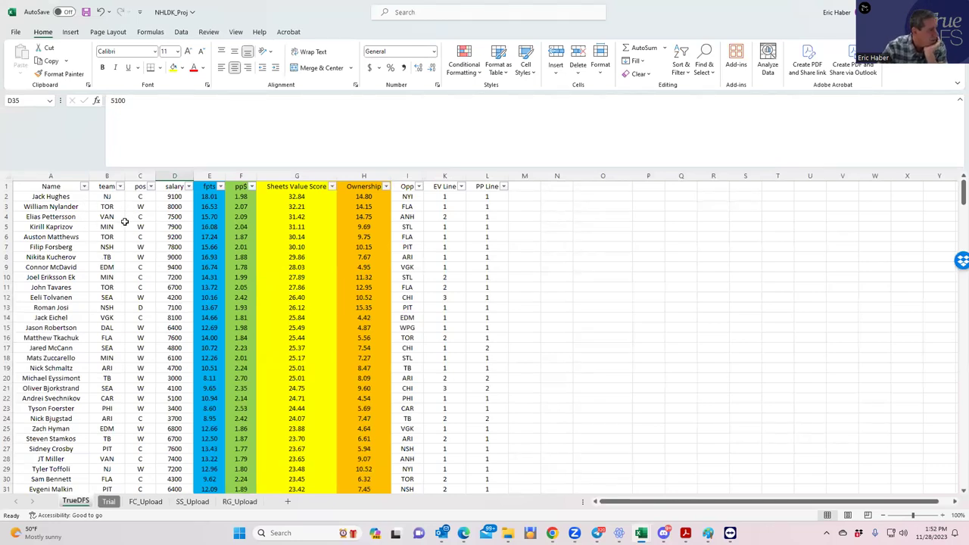
left_click(174, 298)
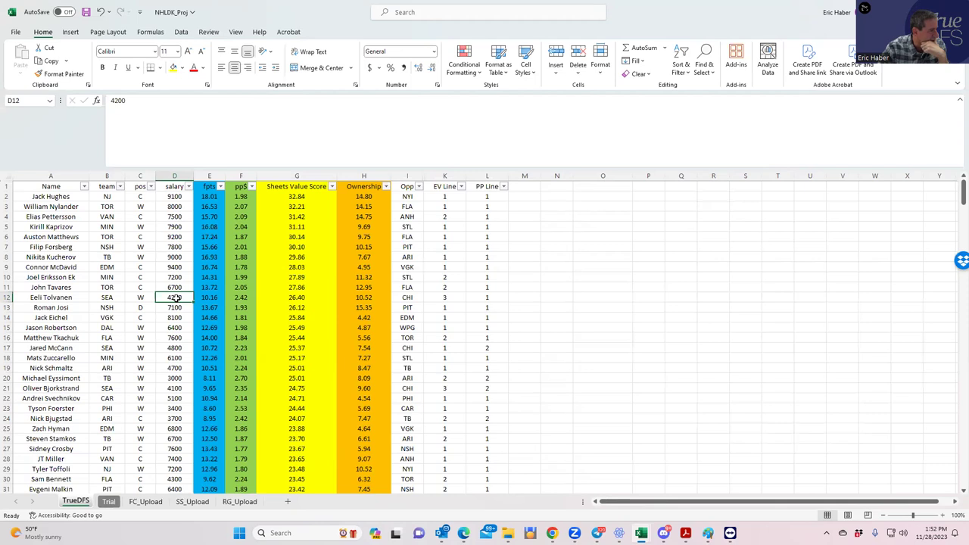
left_click(175, 347)
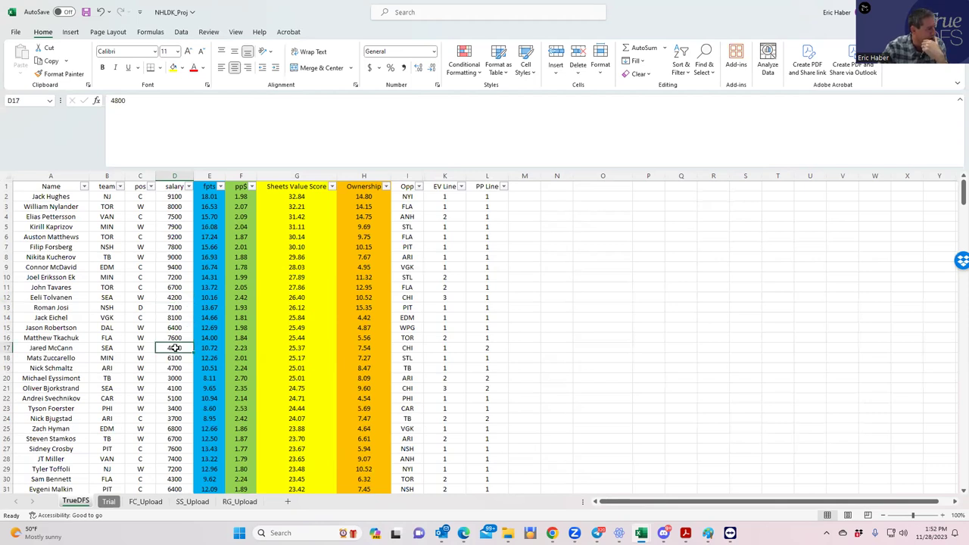
left_click(174, 297)
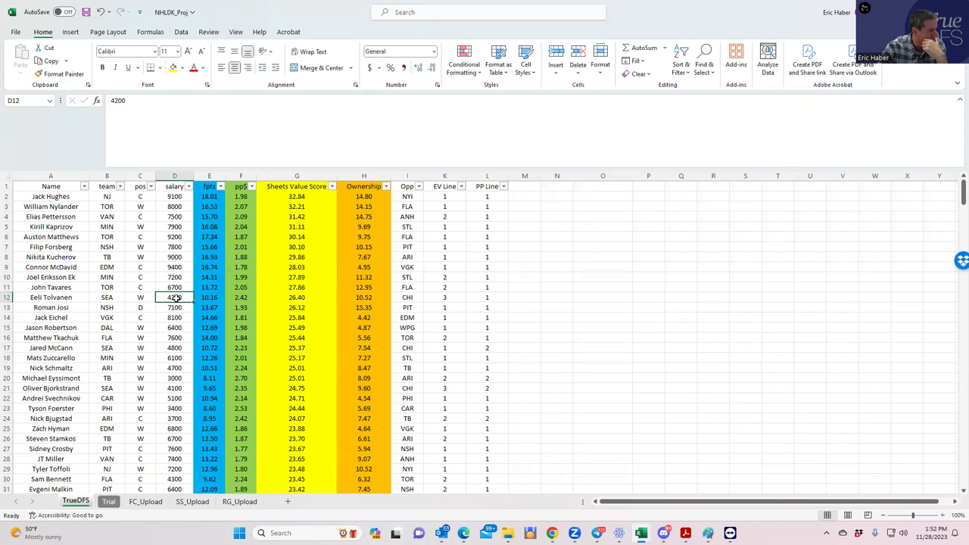
left_click(174, 347)
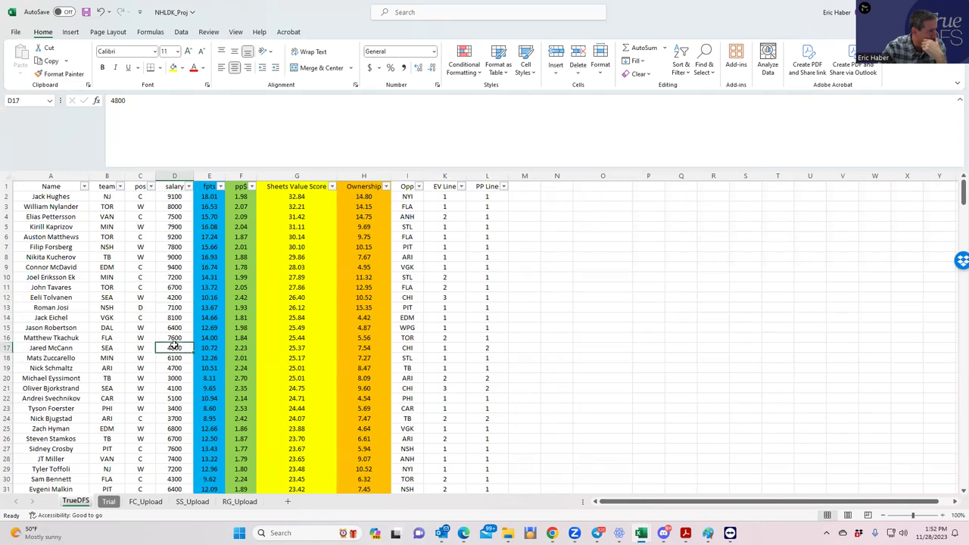
left_click(179, 387)
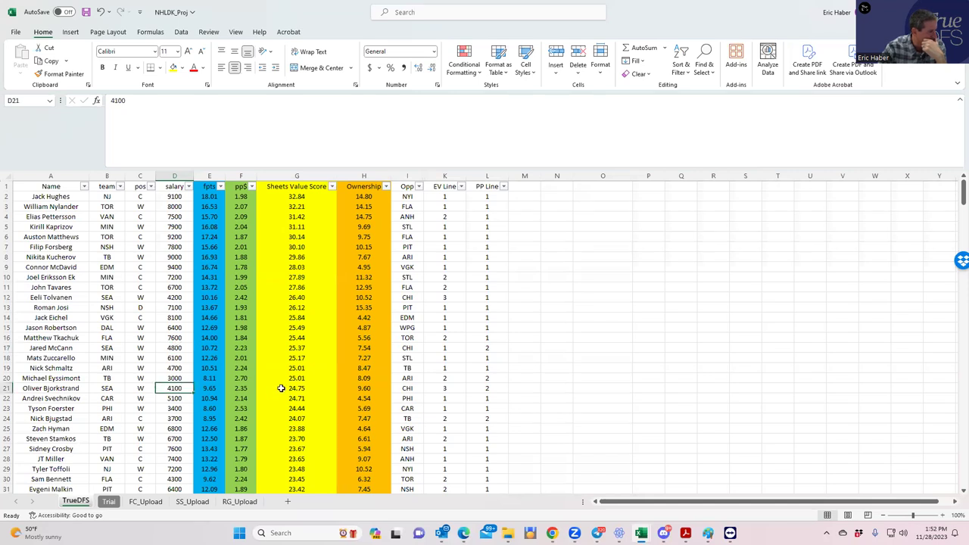
scroll(168, 450, "down", 2)
scroll(166, 451, "down", 3)
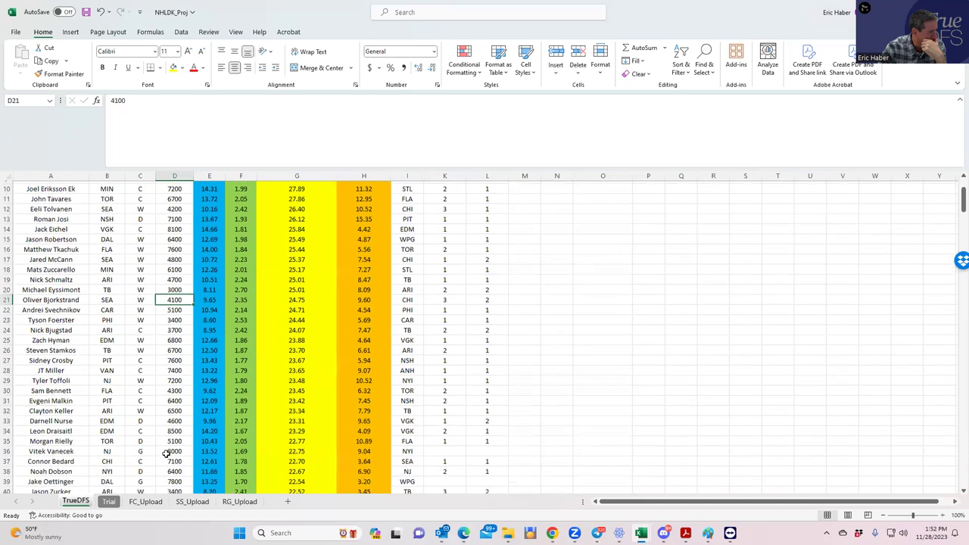
left_click(176, 448)
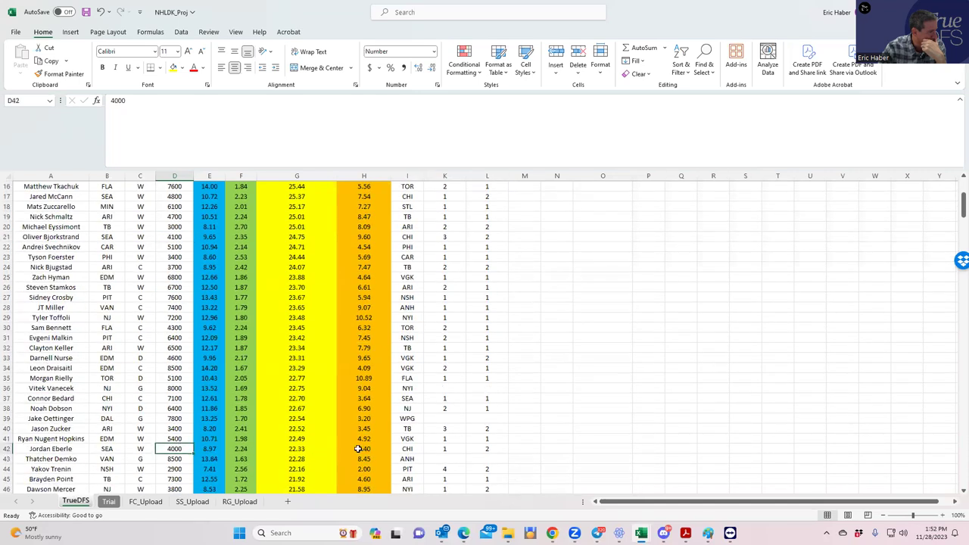
left_click(436, 439)
left_click(439, 448)
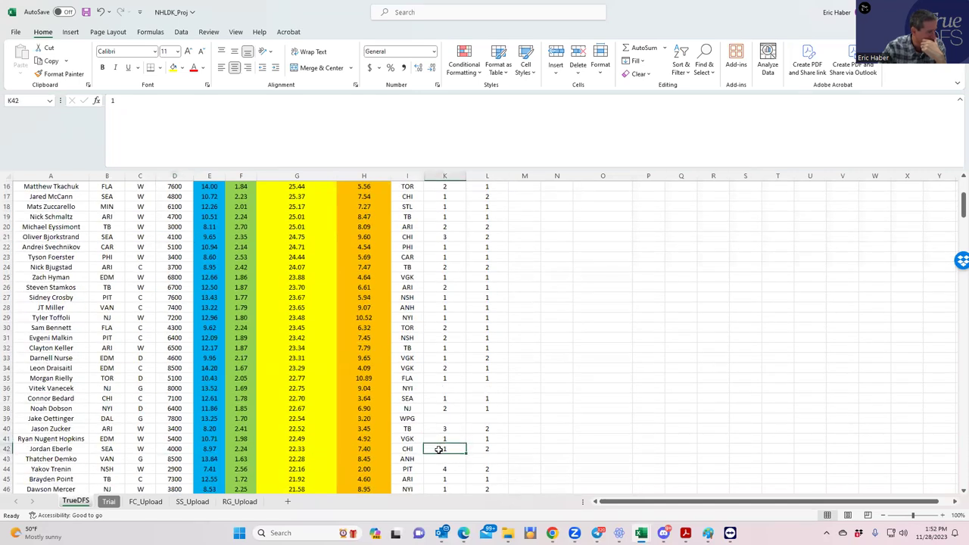
left_click(482, 450)
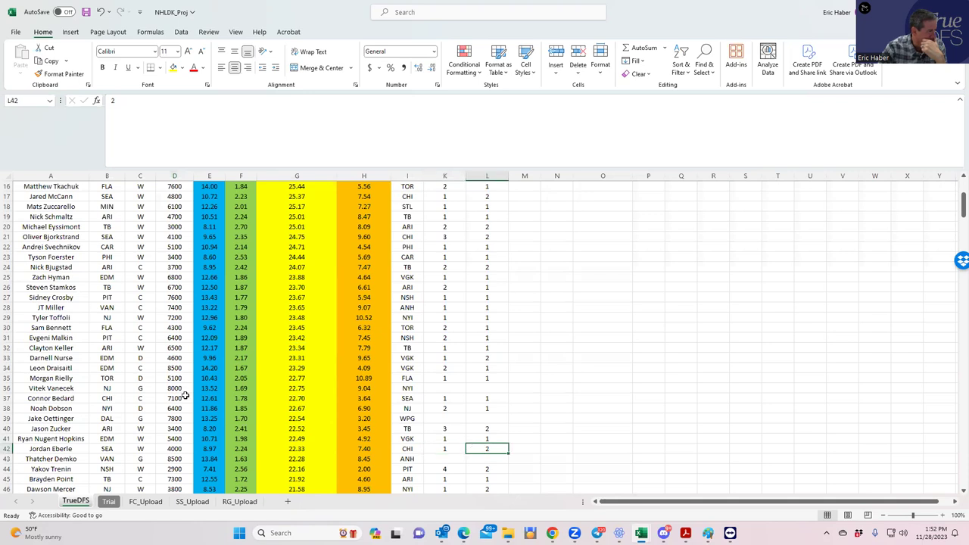
scroll(185, 393, "up", 5)
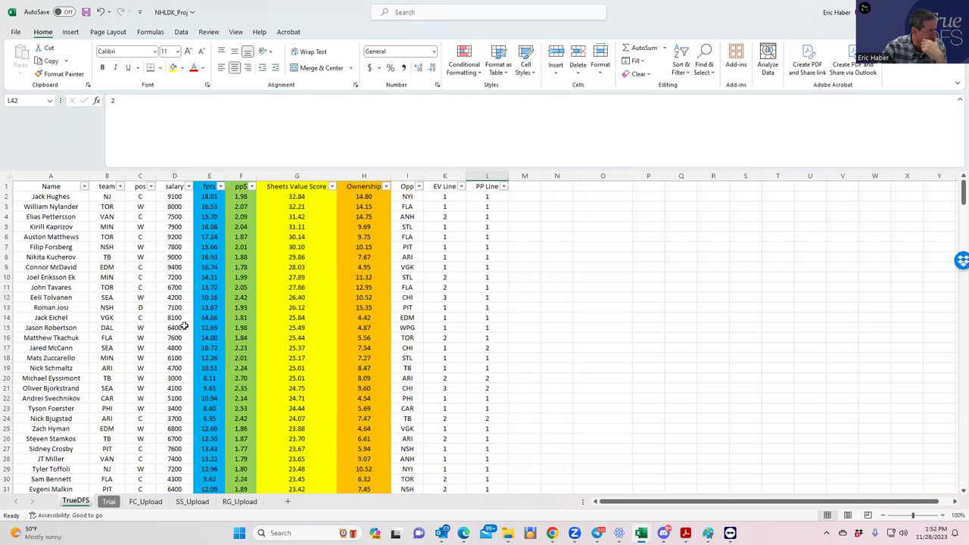
left_click(115, 247)
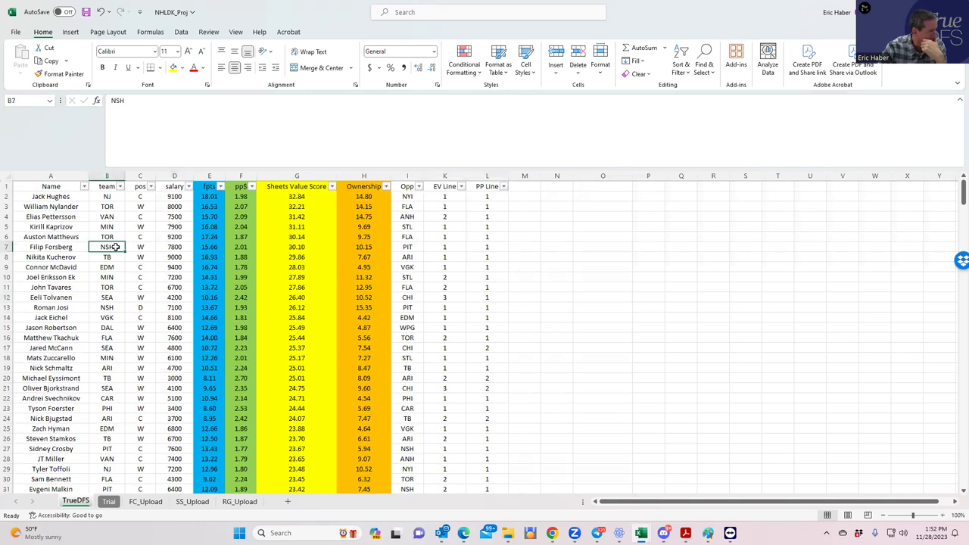
left_click(114, 368)
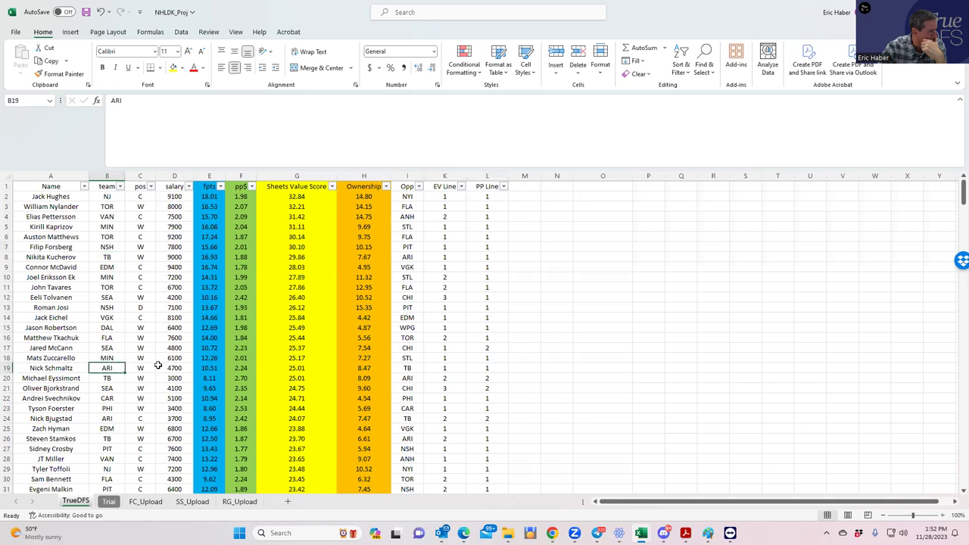
left_click(175, 367)
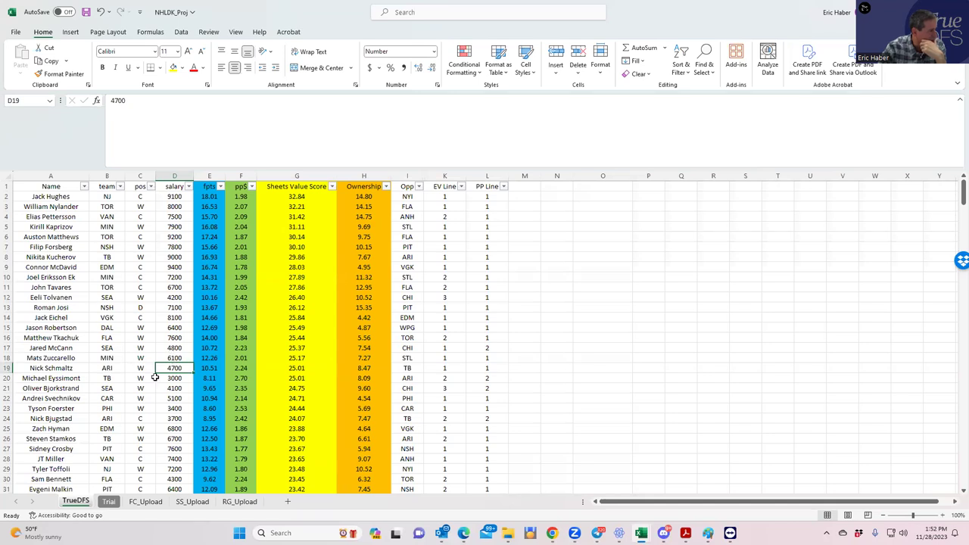
left_click(172, 398)
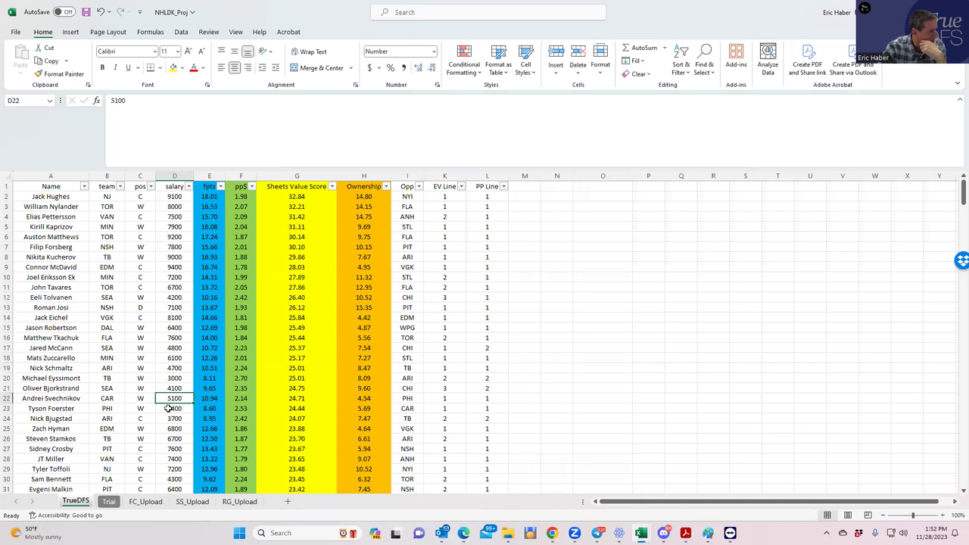
left_click(171, 387)
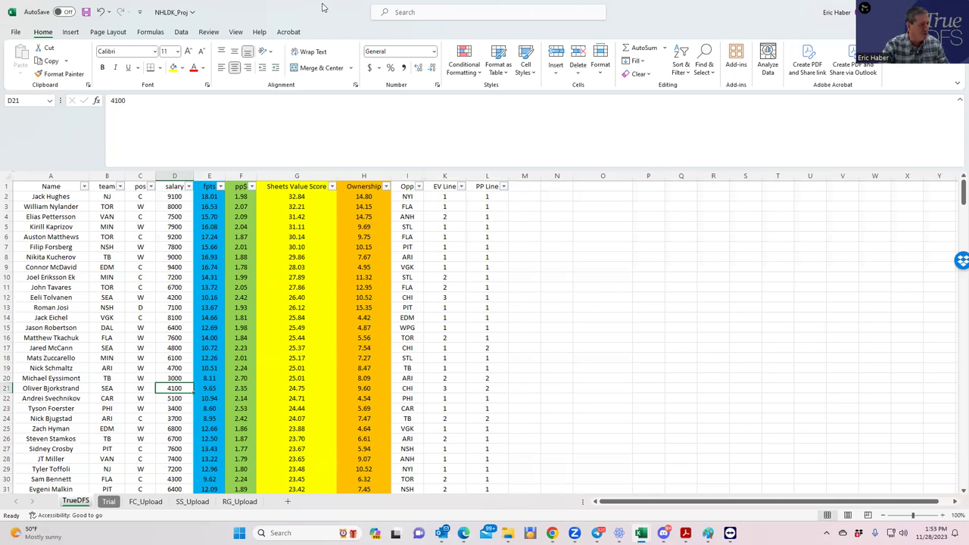
Upload the KrugNHL NHLDK_Sim file as custom projections in SaberSim.
key("alt+Tab")
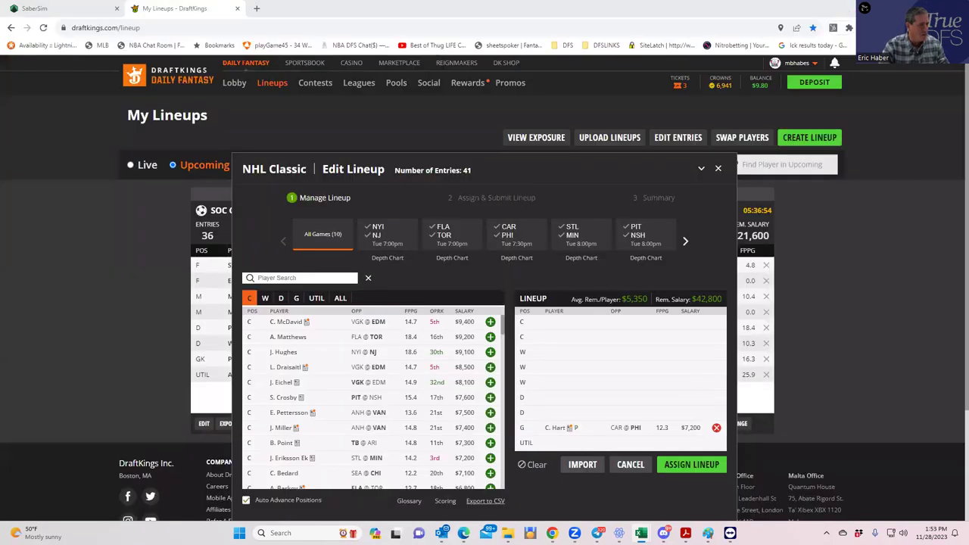
left_click(61, 8)
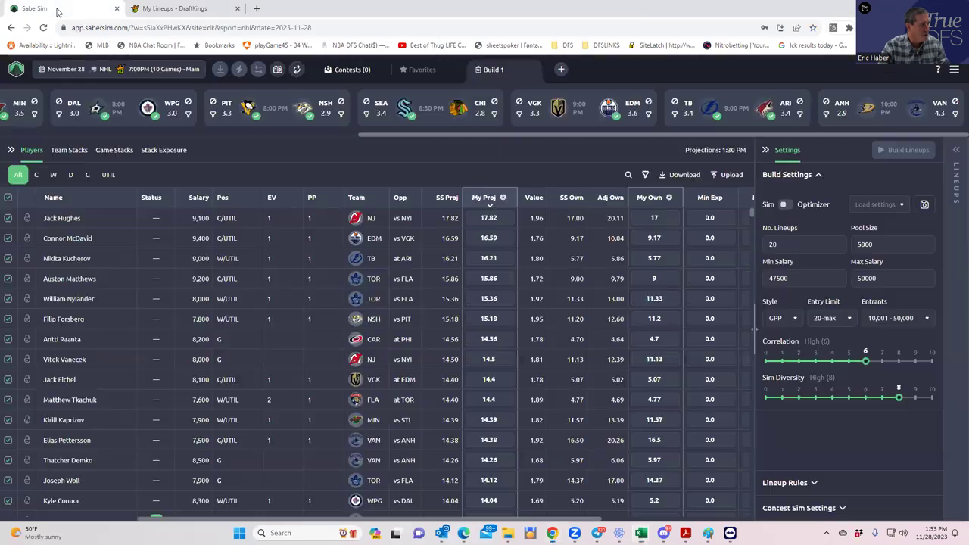
left_click(725, 174)
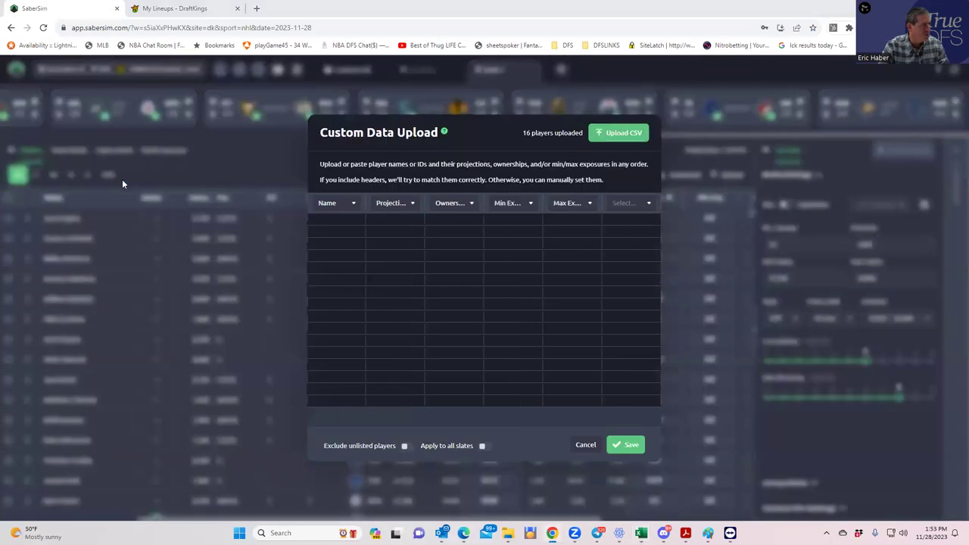
scroll(53, 166, "down", 2)
scroll(44, 185, "down", 1)
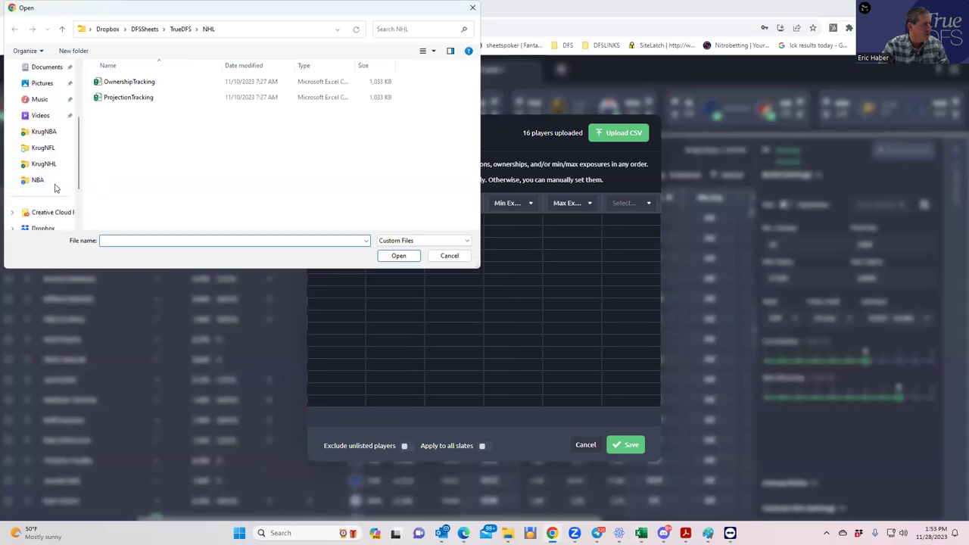
left_click(48, 165)
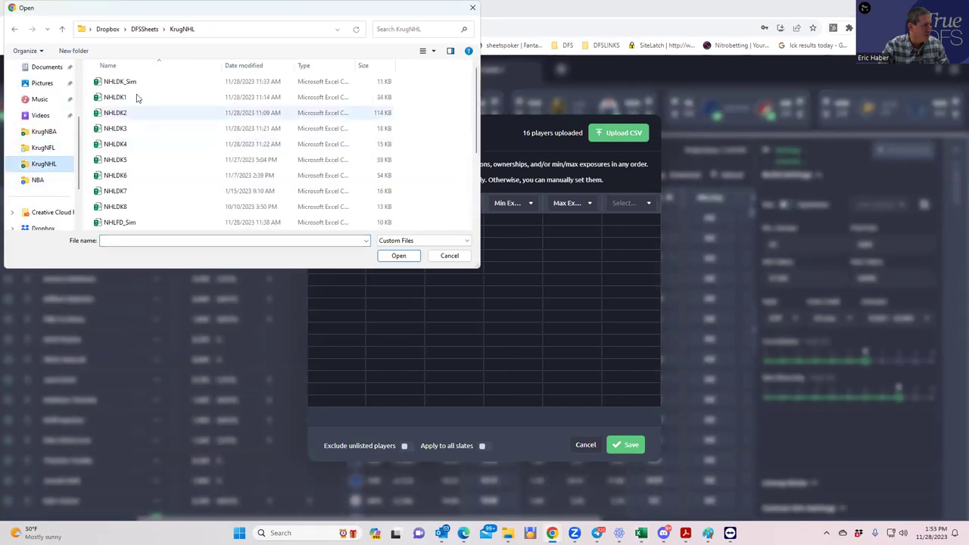
left_click(121, 82)
left_click(399, 255)
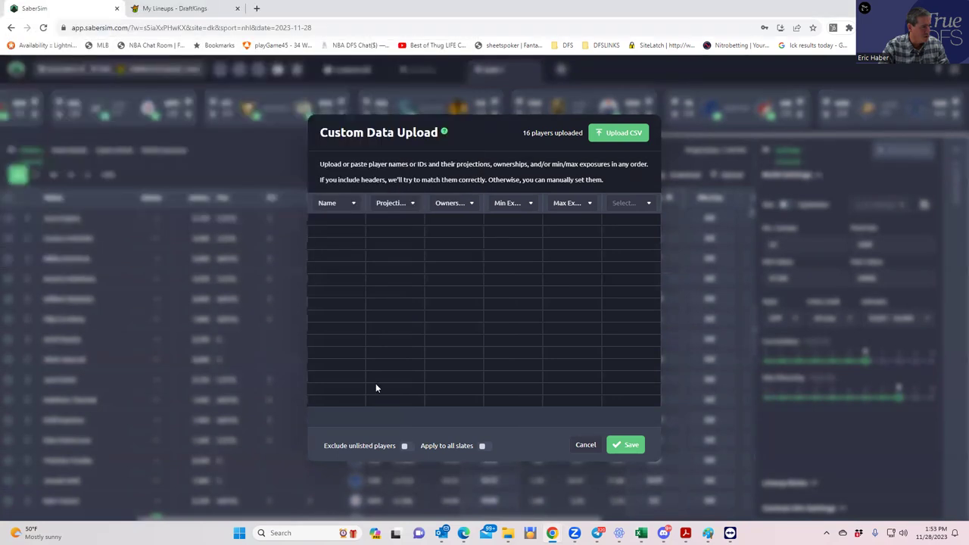
Exclude players missing from the file, save the projections and dismiss the warnings.
left_click(407, 447)
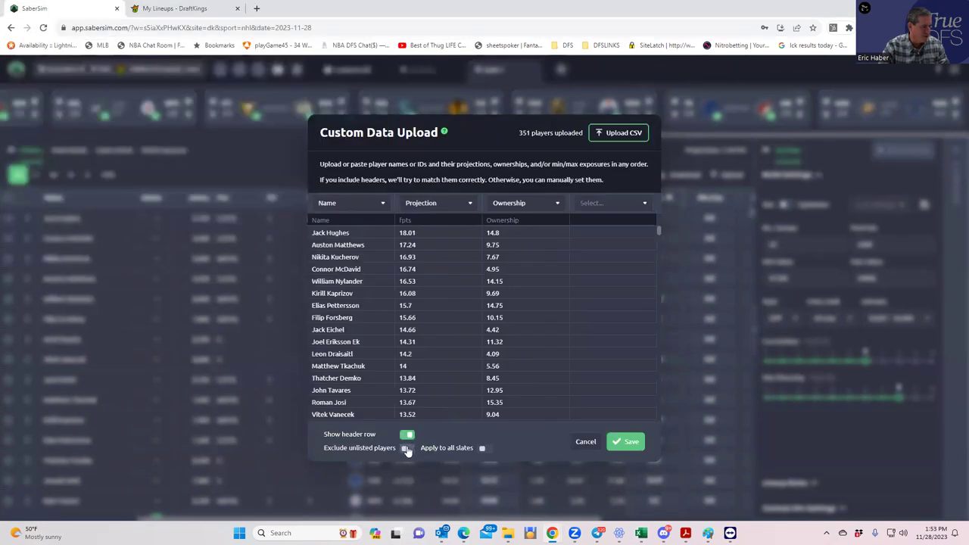
left_click(627, 441)
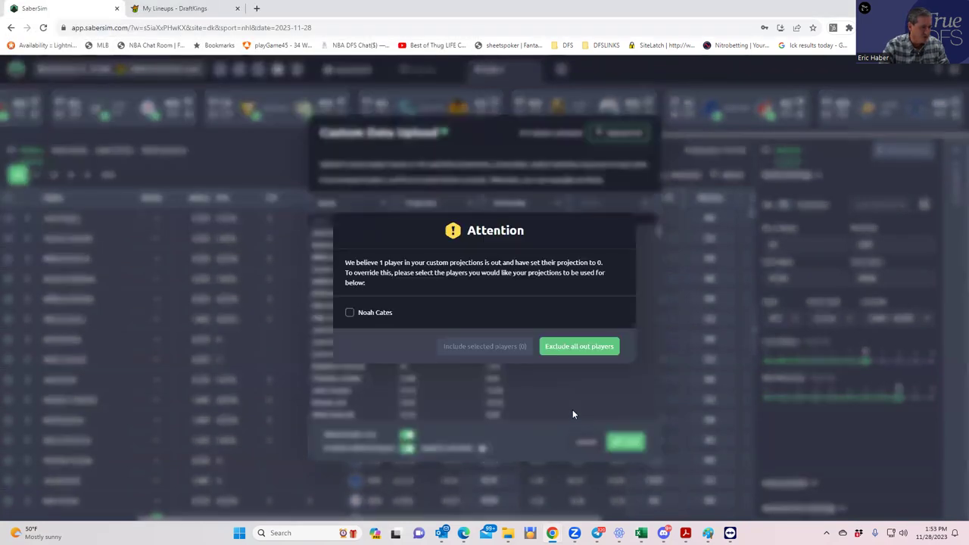
left_click(473, 349)
left_click(561, 326)
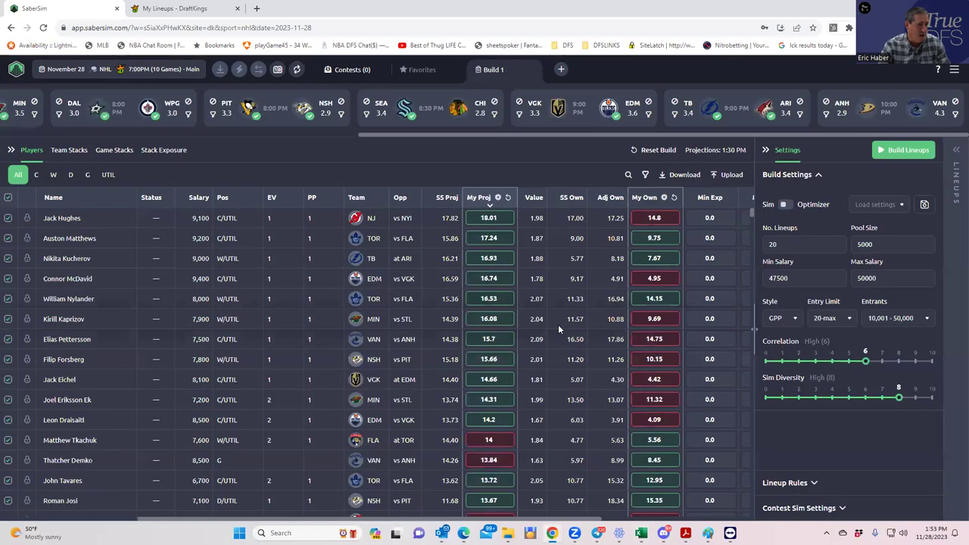
Set the number of lineups to 50 and start building them.
left_click(799, 244)
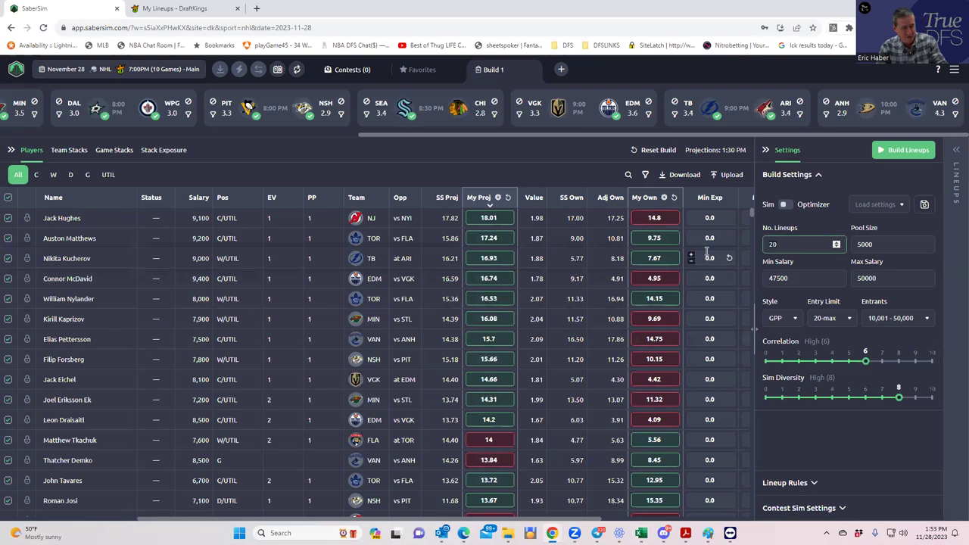
key("BackSpace")
key("BackSpace")
type("50")
left_click(676, 176)
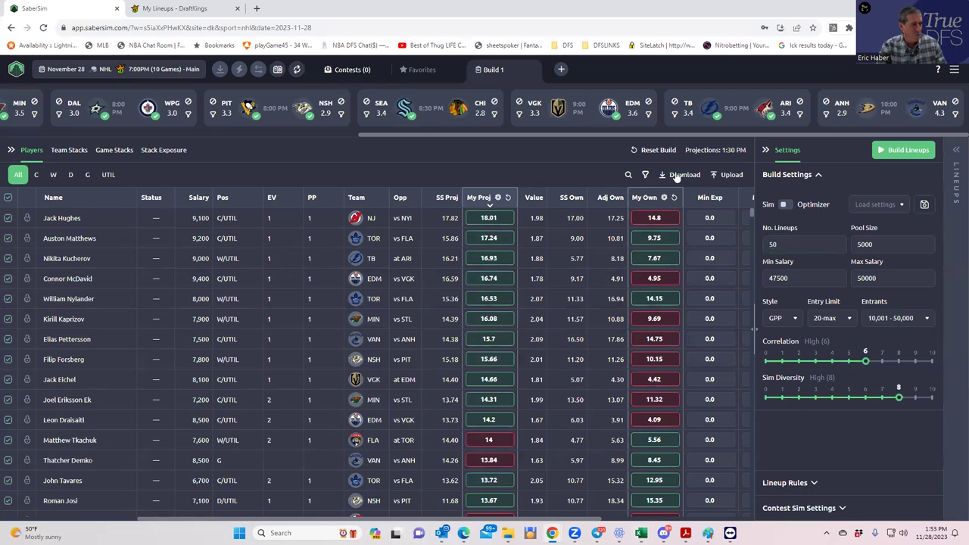
left_click(888, 148)
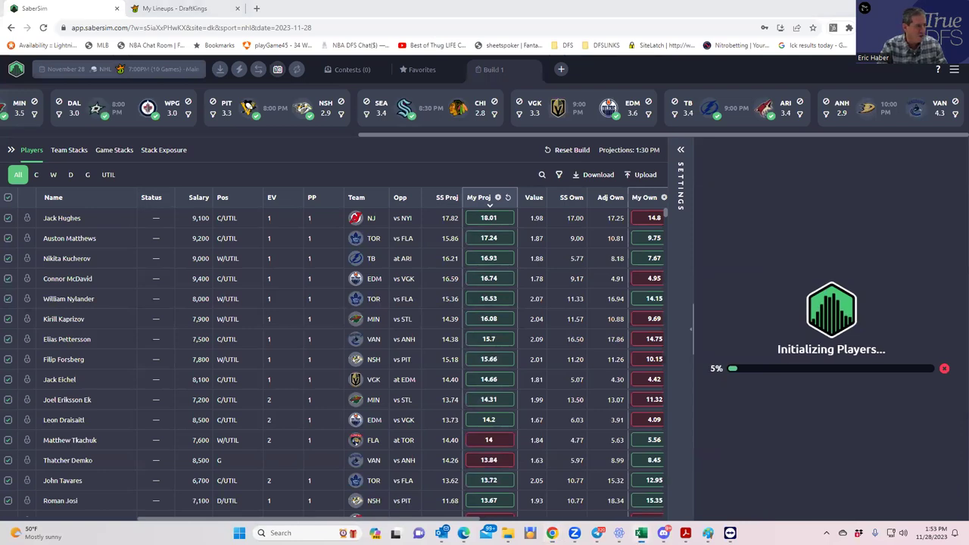
key("alt+Tab")
left_click(400, 315)
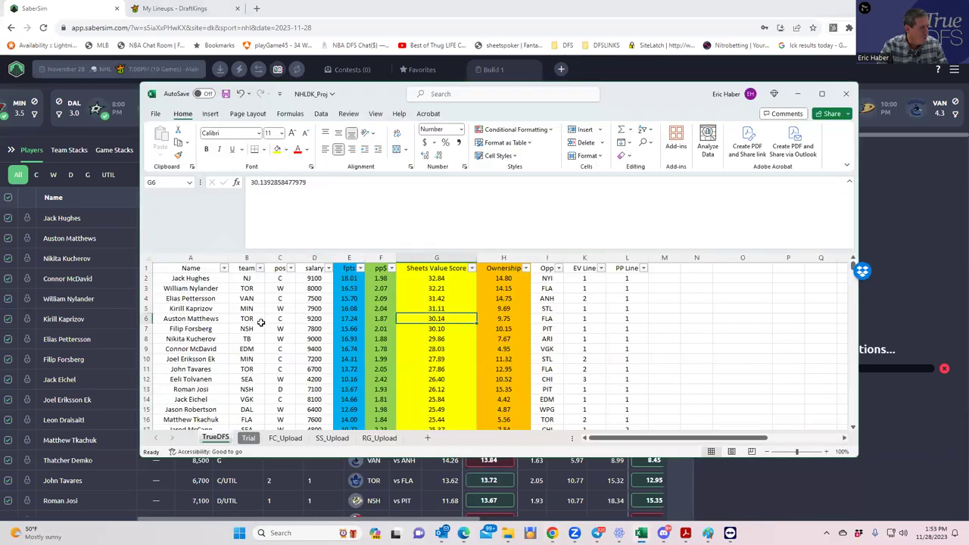
Sort NHLDK_Stacks by modified stack, largest first, and review the NSH, EDM and NJ players.
left_click(798, 98)
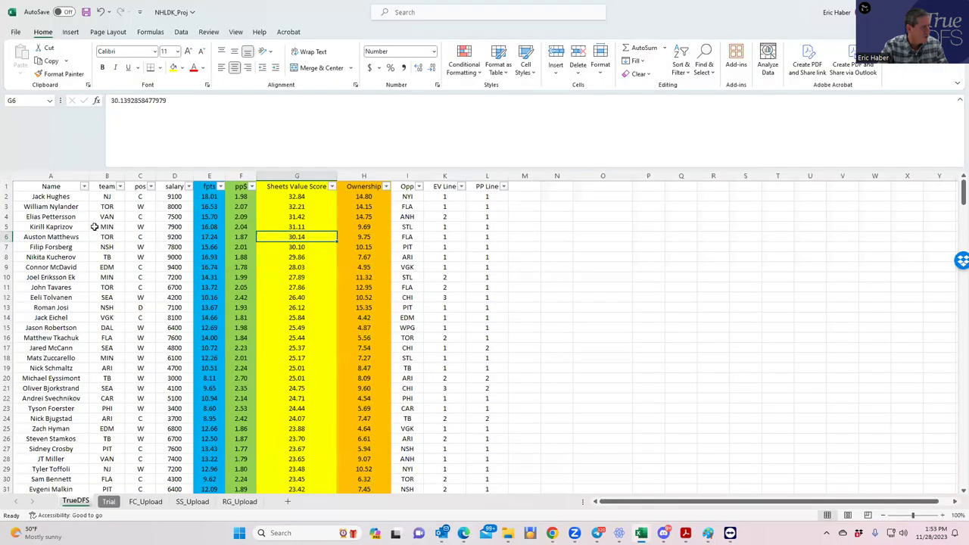
left_click(98, 226)
mouse_move(442, 532)
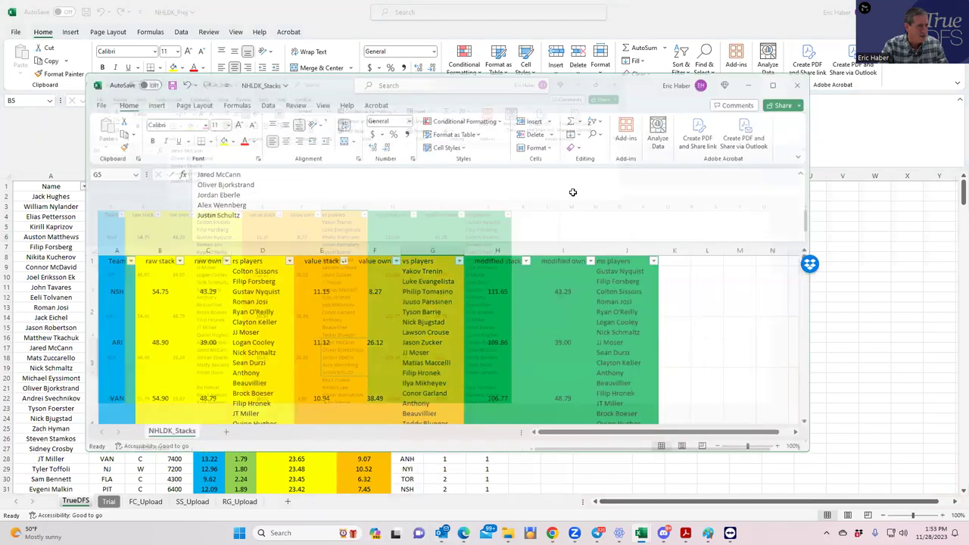
left_click(520, 220)
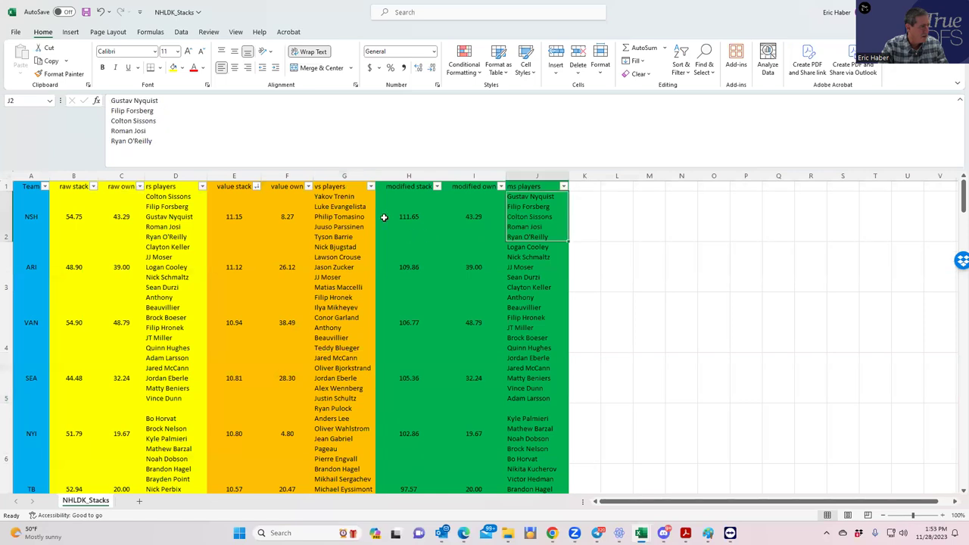
left_click(437, 186)
left_click(387, 212)
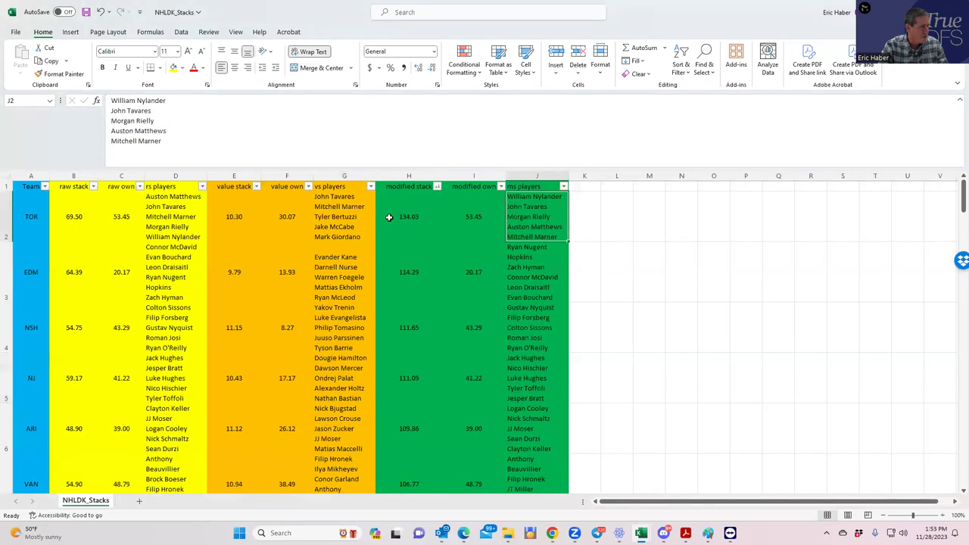
left_click(523, 267)
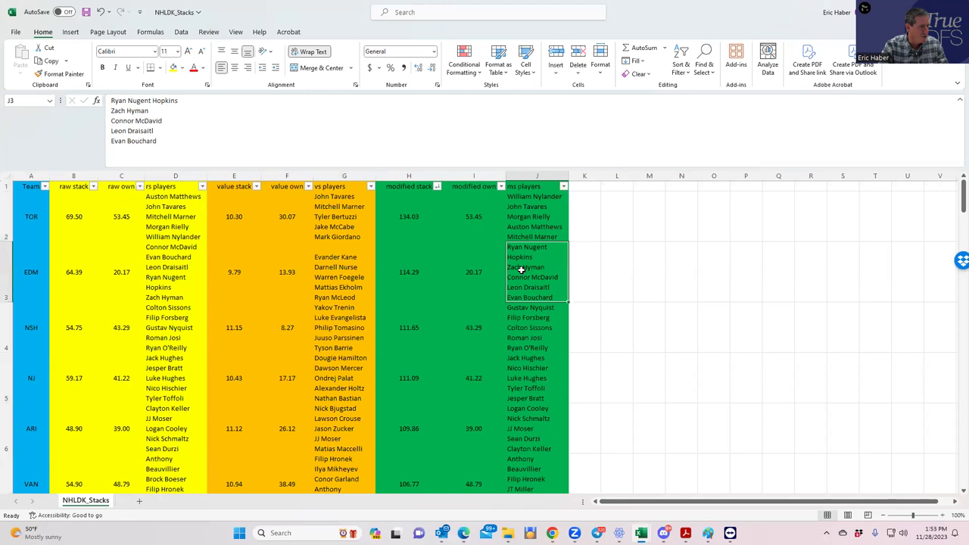
left_click(522, 335)
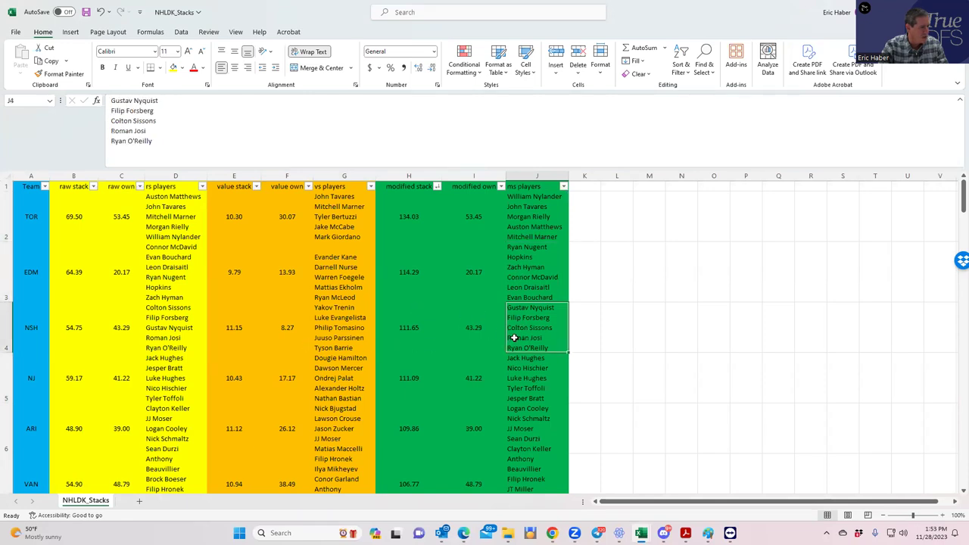
left_click(514, 383)
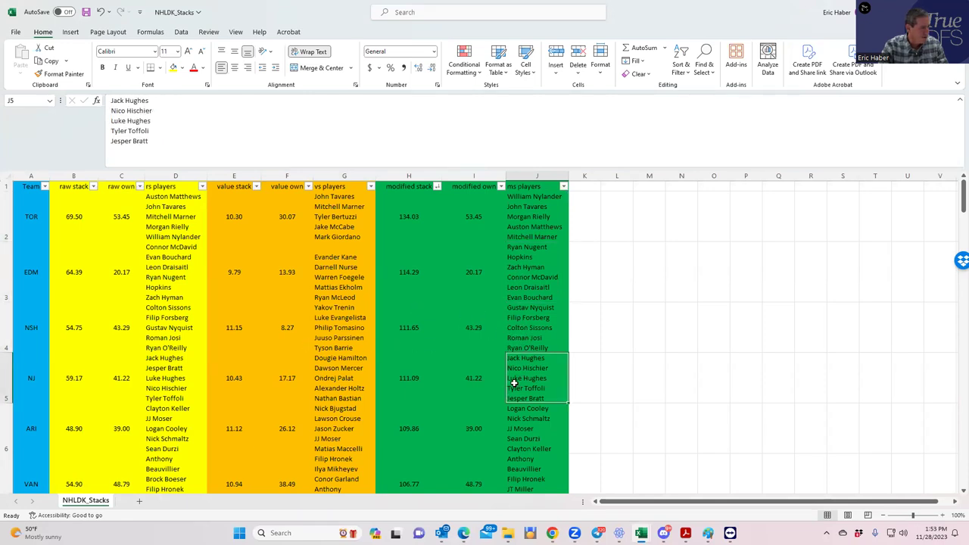
Sort by value stack, largest first, and review the NSH, ARI, VAN and SEA player lists.
left_click(256, 186)
left_click(227, 212)
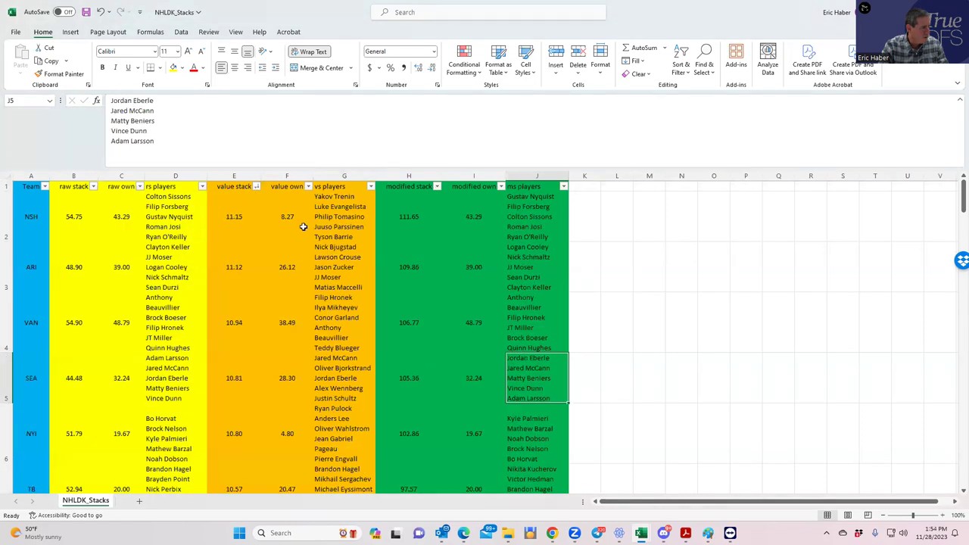
left_click(335, 220)
left_click(327, 283)
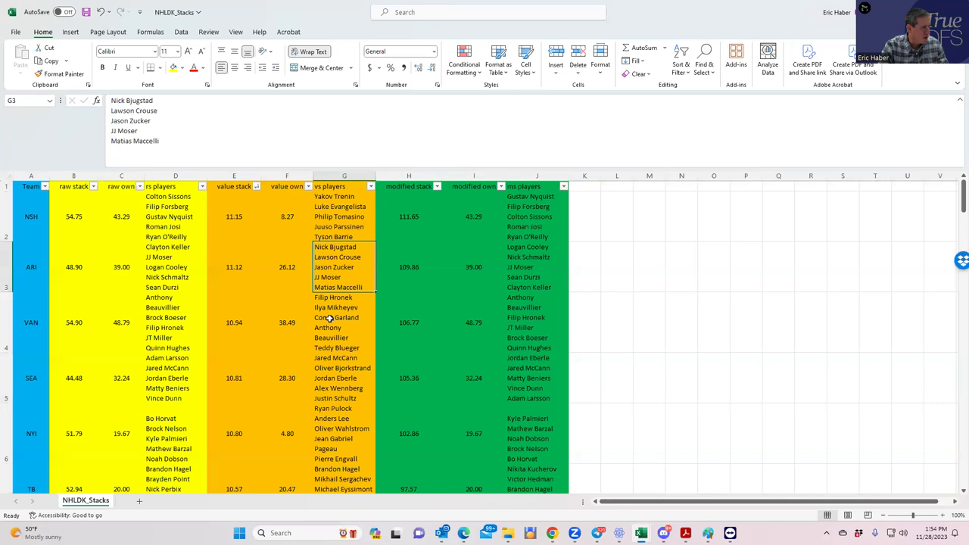
left_click(327, 333)
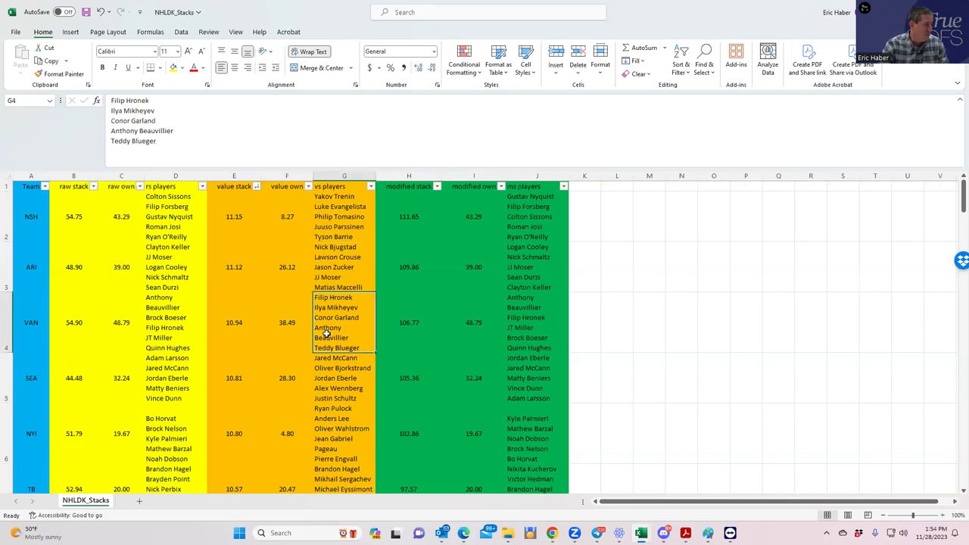
left_click(322, 388)
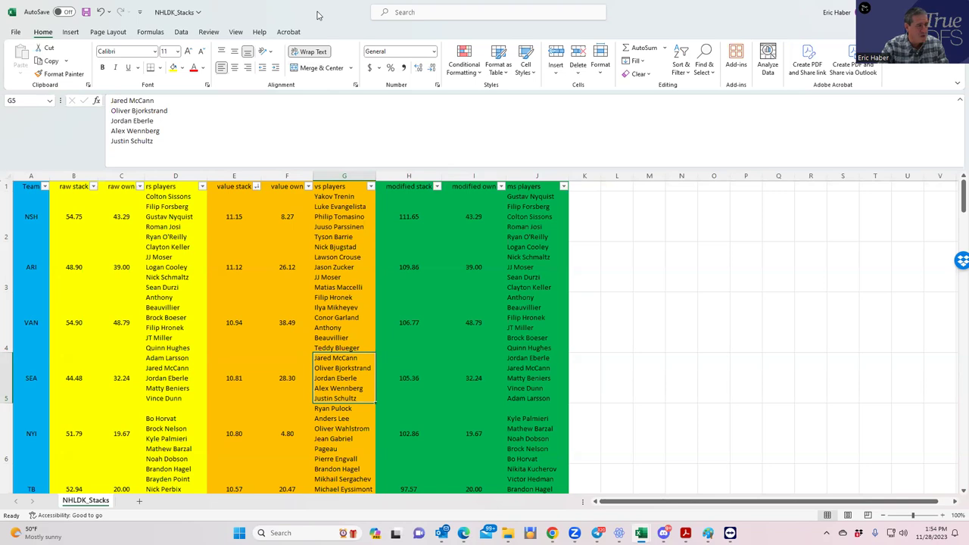
key("alt+Tab")
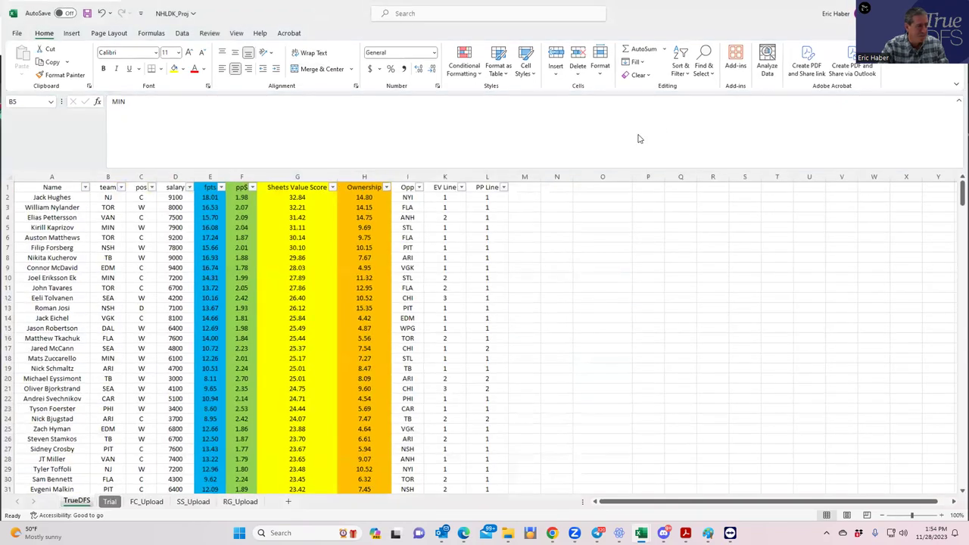
key("alt+Tab")
left_click(163, 11)
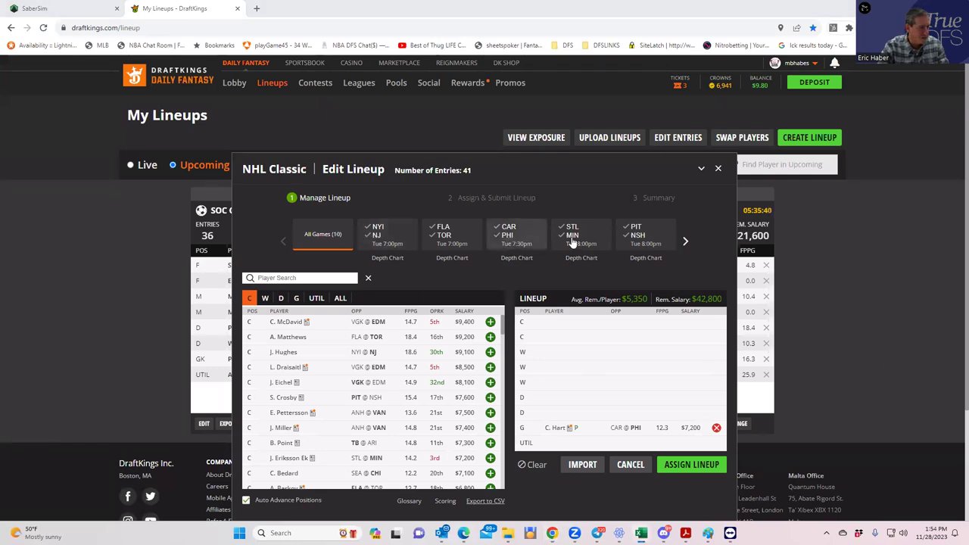
Filter to SEA vs CHI wingers and add J. McCann and J. Eberle to the lineup.
left_click(684, 240)
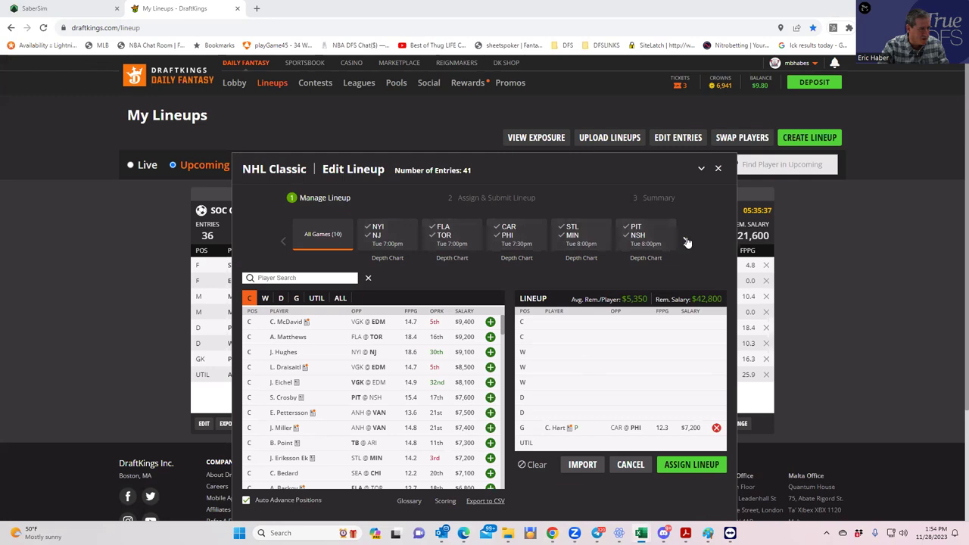
left_click(685, 242)
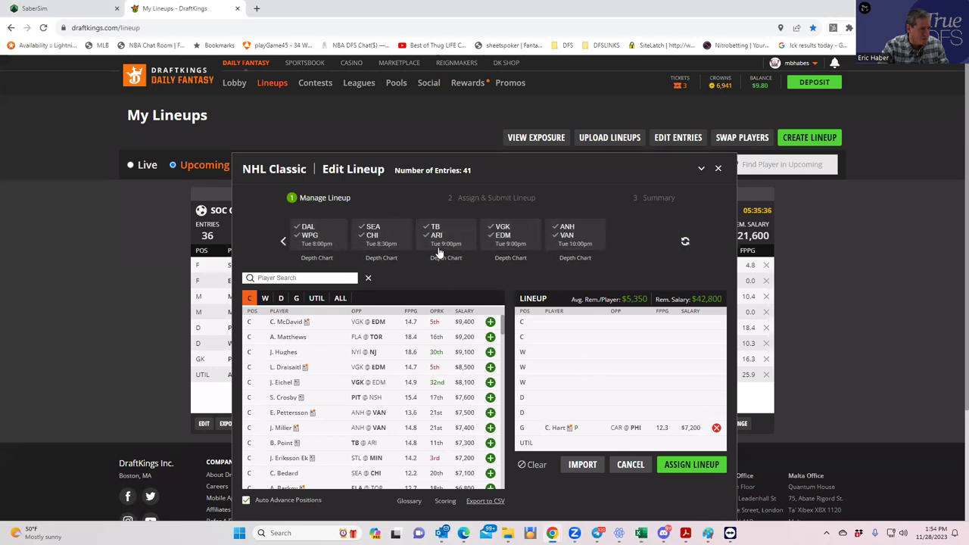
left_click(376, 231)
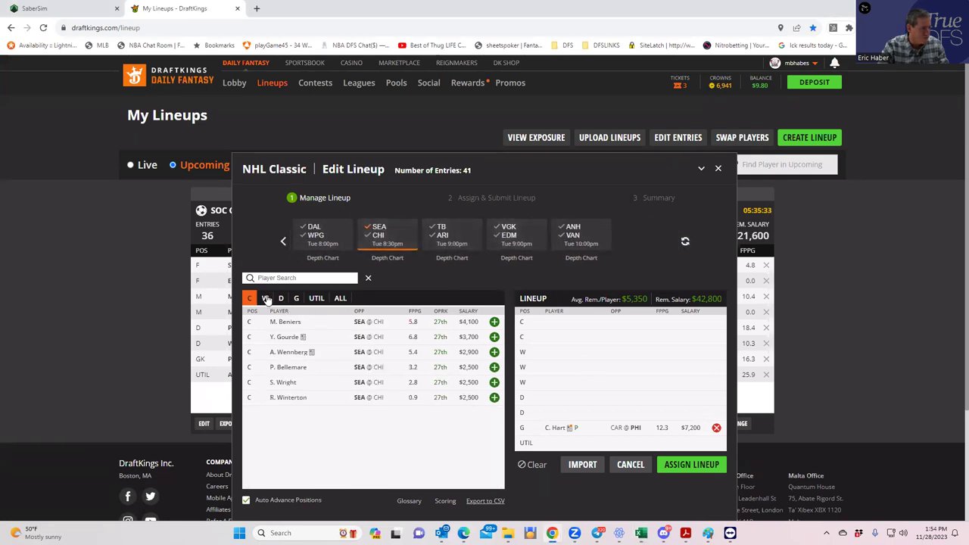
left_click(265, 298)
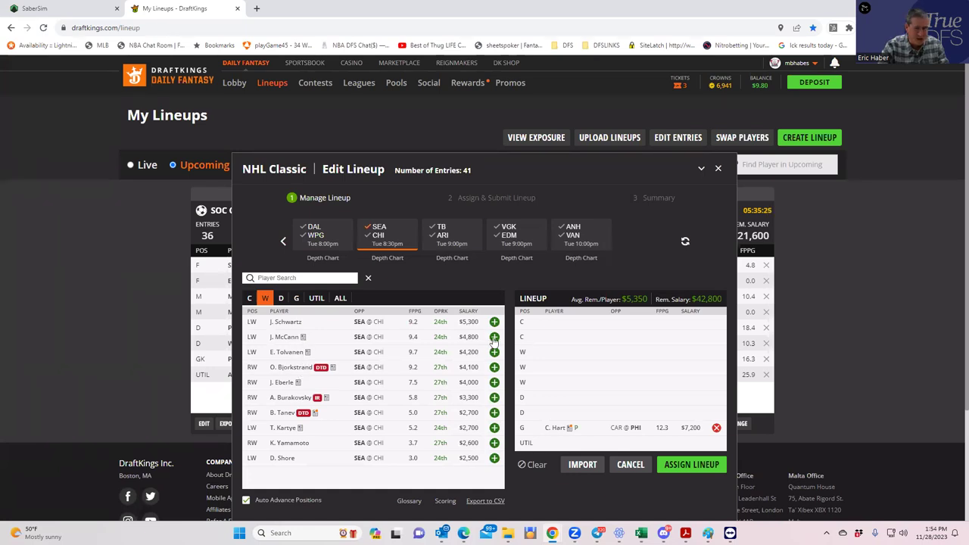
left_click(493, 336)
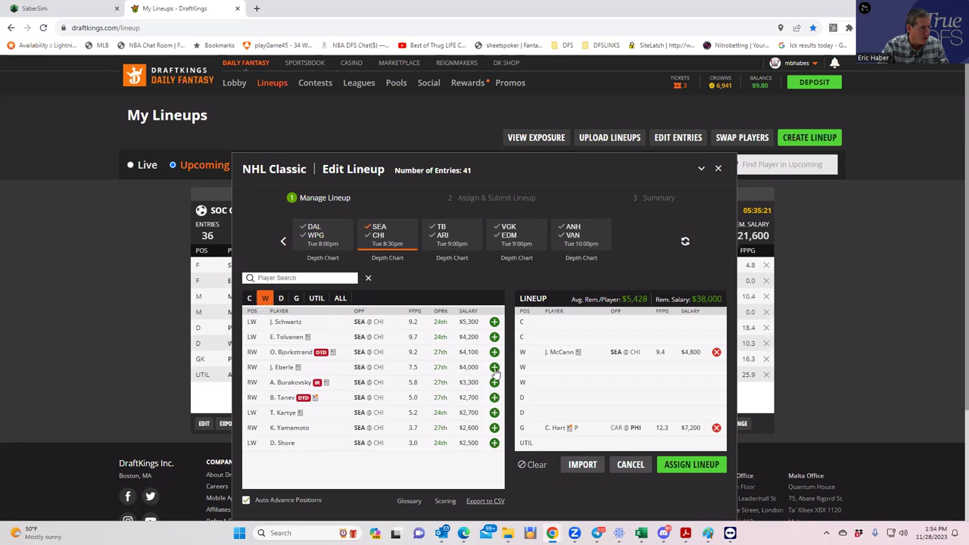
left_click(493, 367)
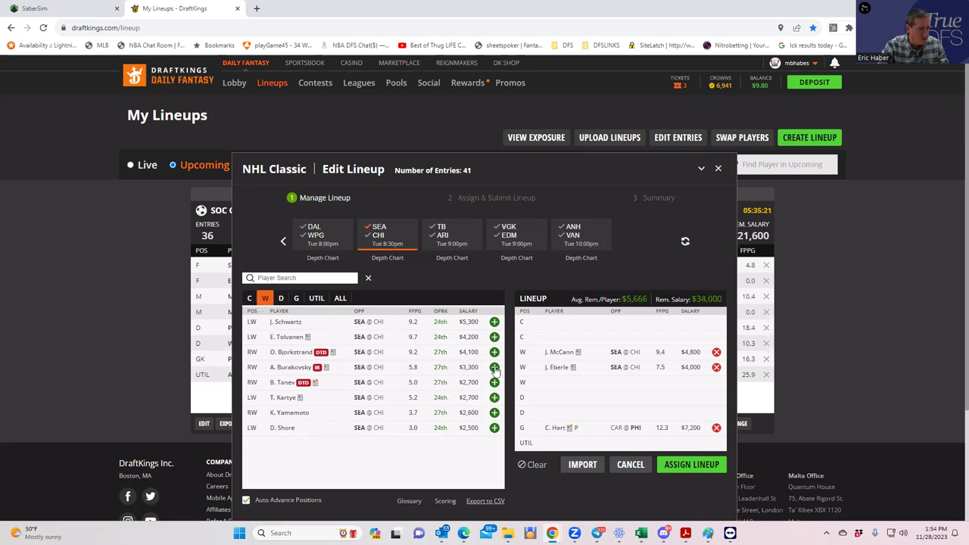
Check O. Bjorkstrand's player card, then add A. Wennberg at center.
left_click(288, 352)
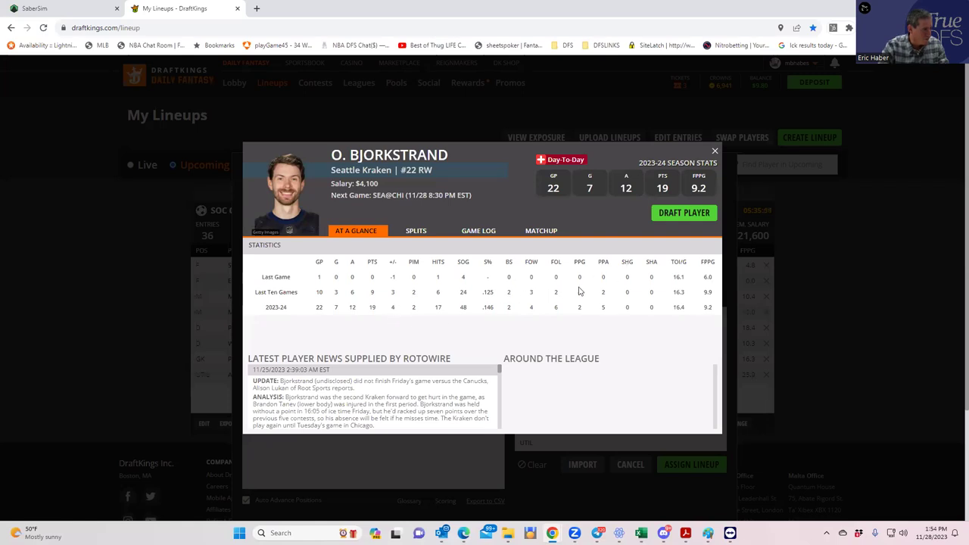
left_click(680, 215)
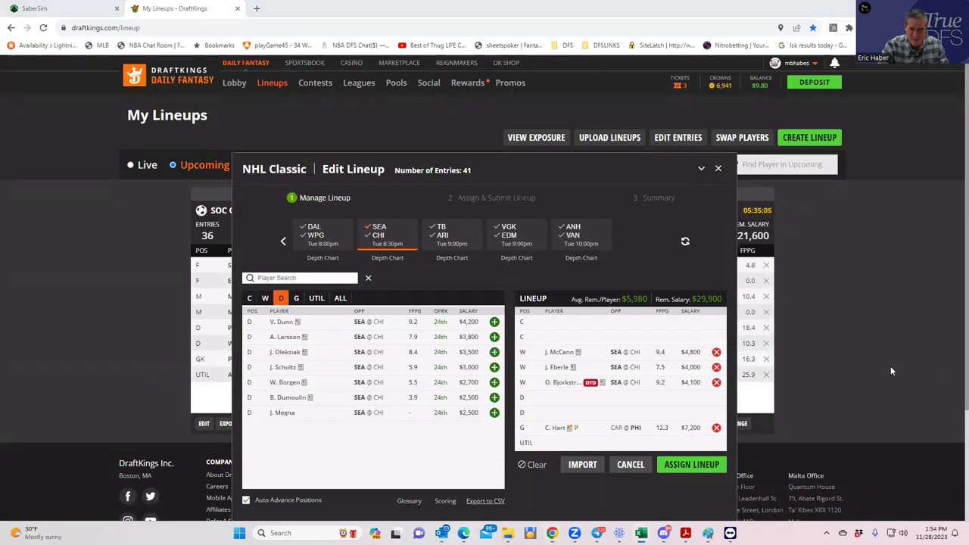
left_click(266, 298)
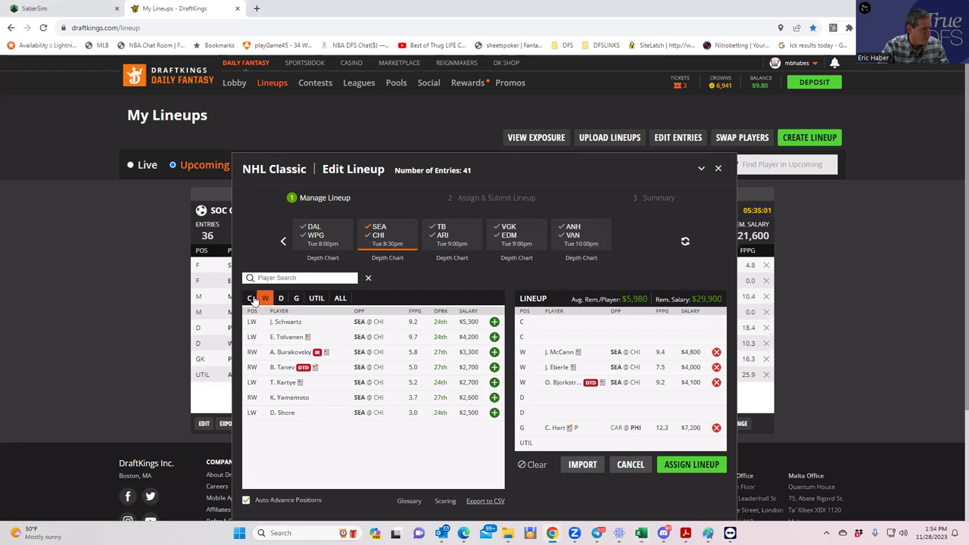
left_click(249, 299)
left_click(494, 352)
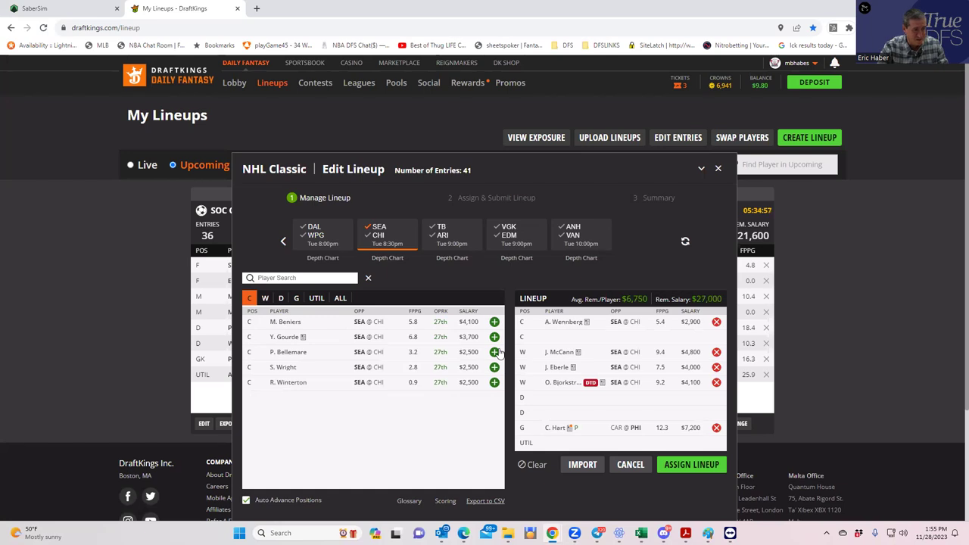
Remove O. Bjorkstrand and J. Eberle from the lineup and return to SaberSim.
left_click(715, 382)
left_click(716, 367)
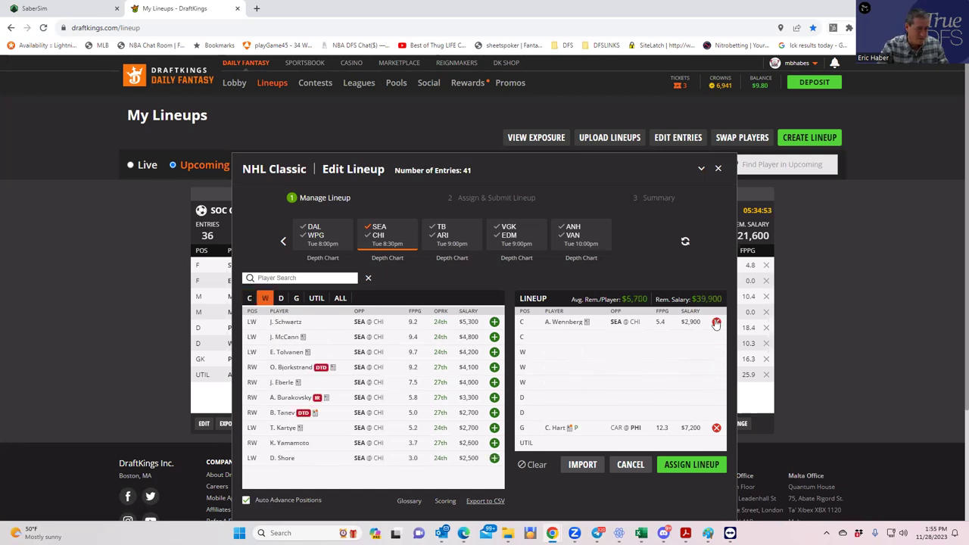
left_click(48, 10)
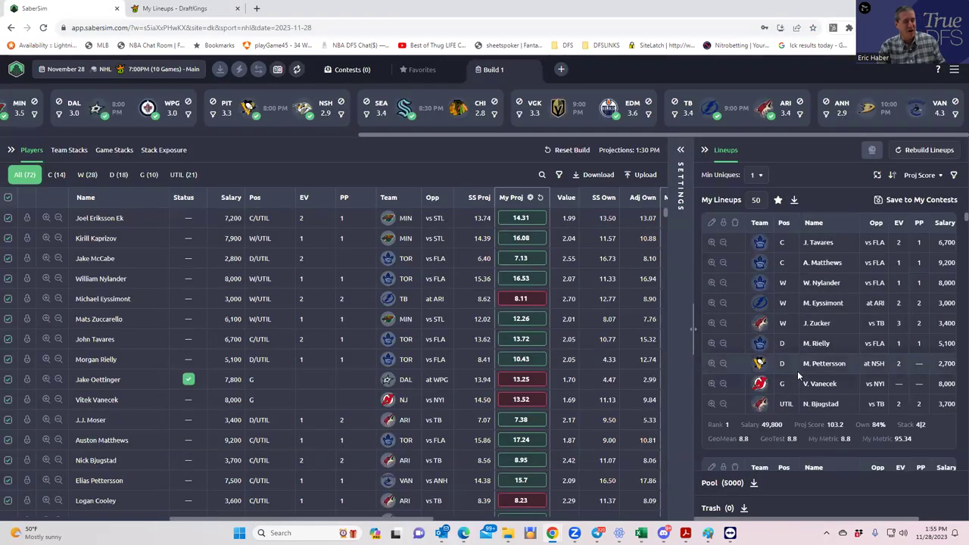
In Stack Exposure, disallow 3|3|2, 2|2|2, single 3, 3|2 and 4|2 stacks.
left_click(154, 151)
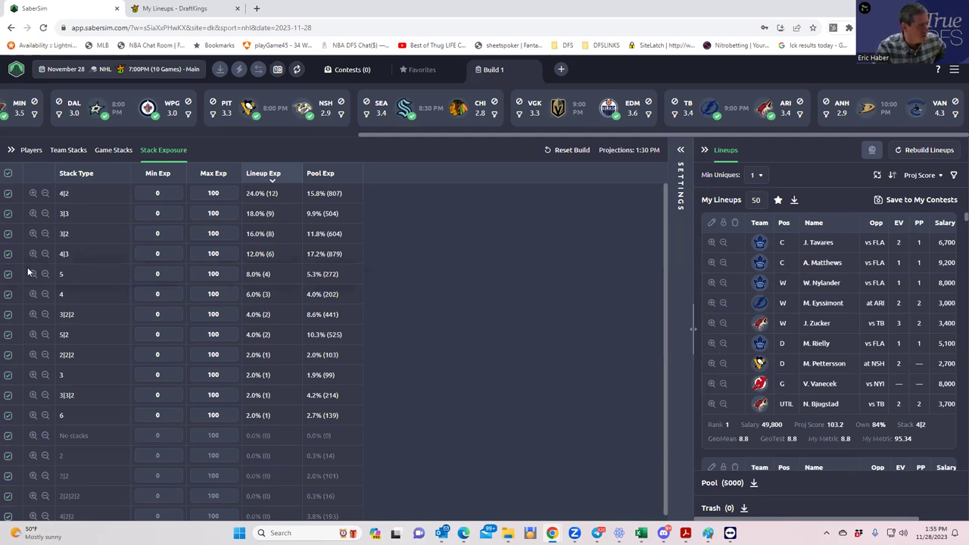
left_click(7, 396)
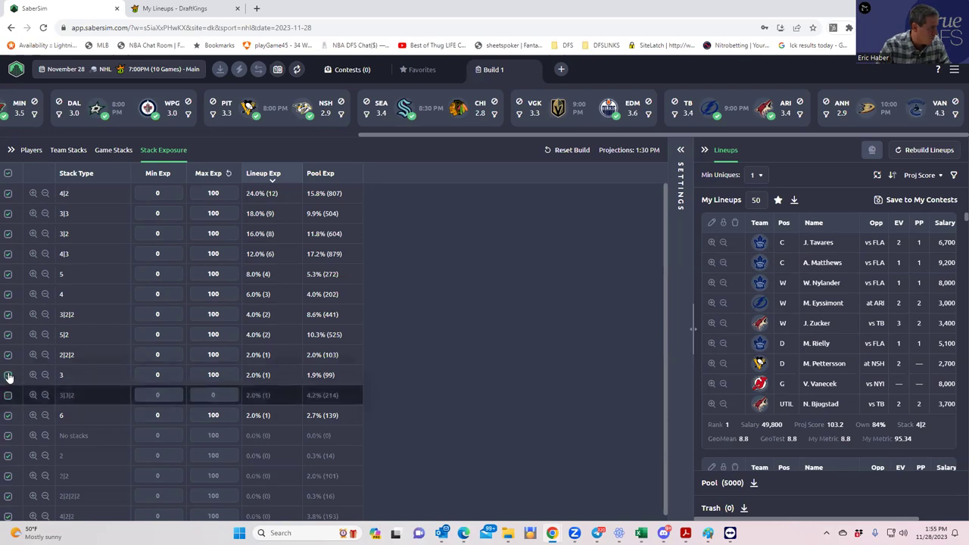
left_click(7, 355)
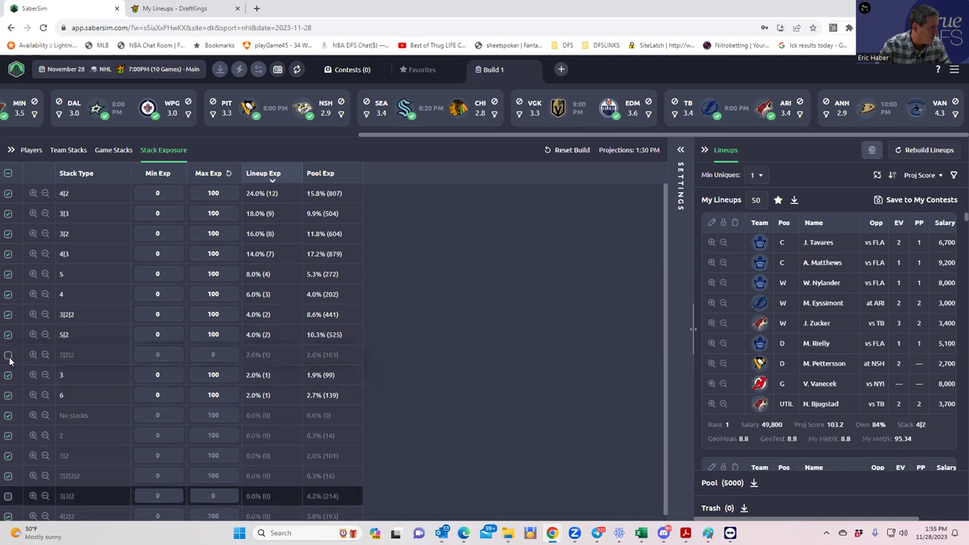
left_click(7, 374)
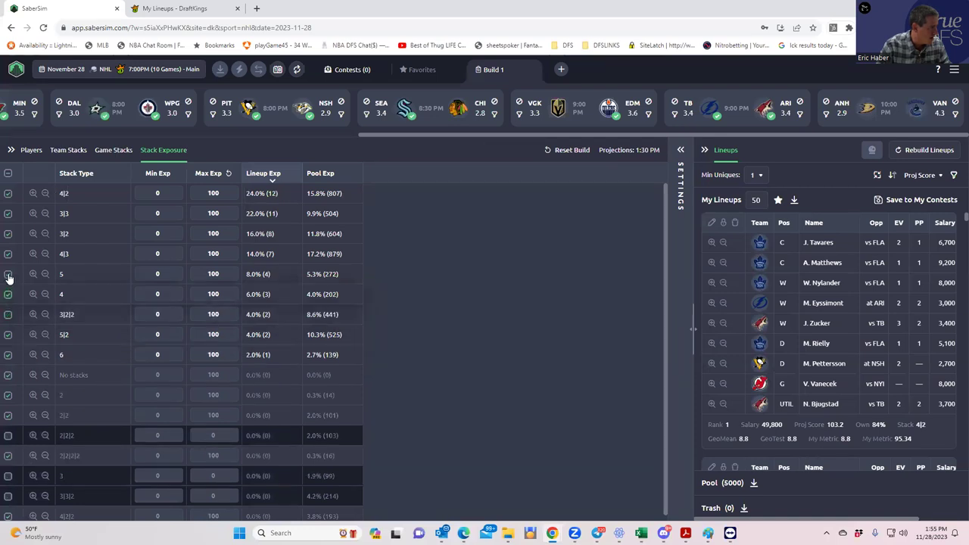
left_click(8, 233)
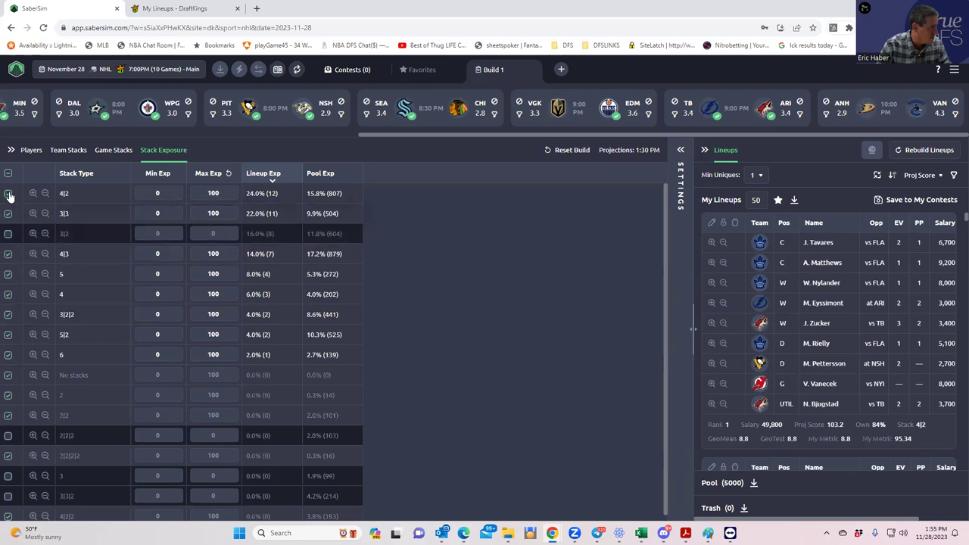
left_click(7, 214)
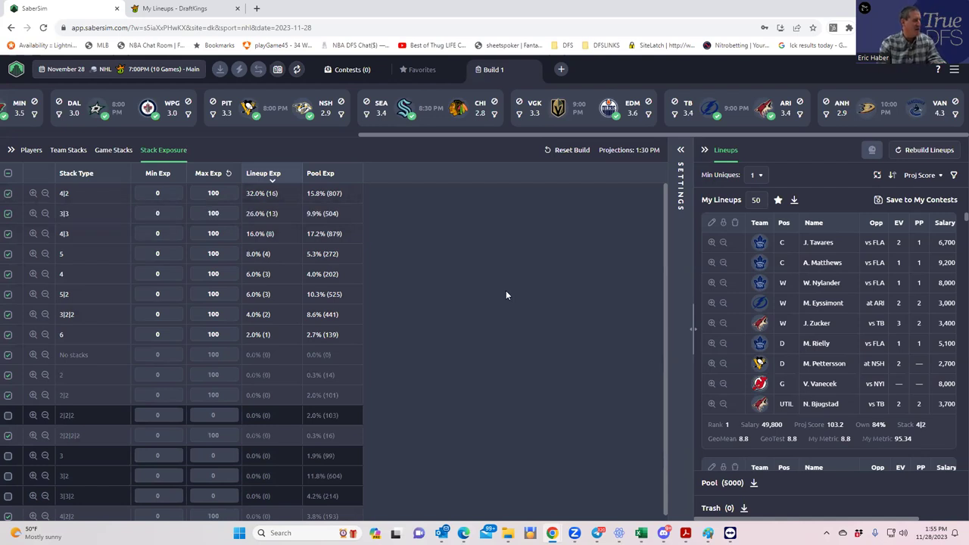
left_click(7, 194)
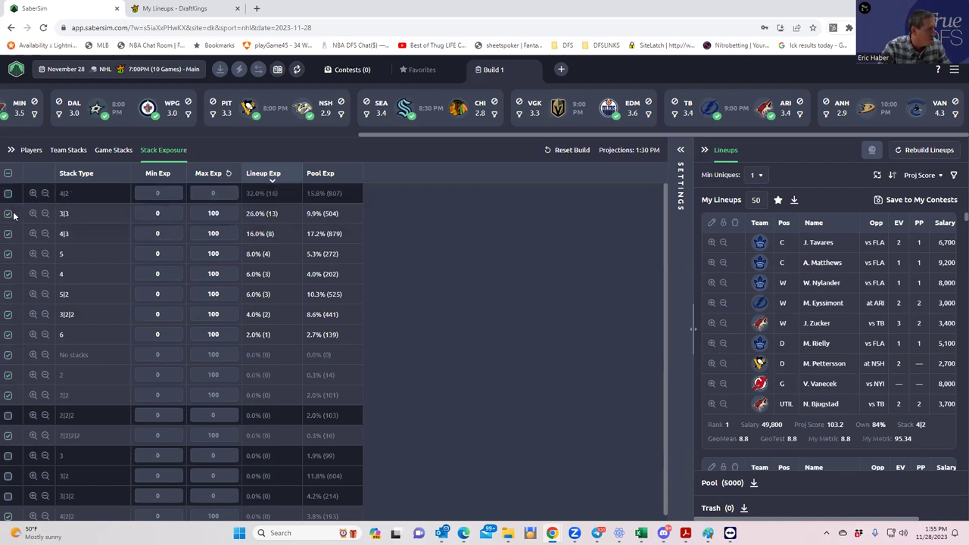
Also disallow 3|3, single 4, single 5 and 3|2|2 stacks, keeping 5|2 allowed.
left_click(8, 214)
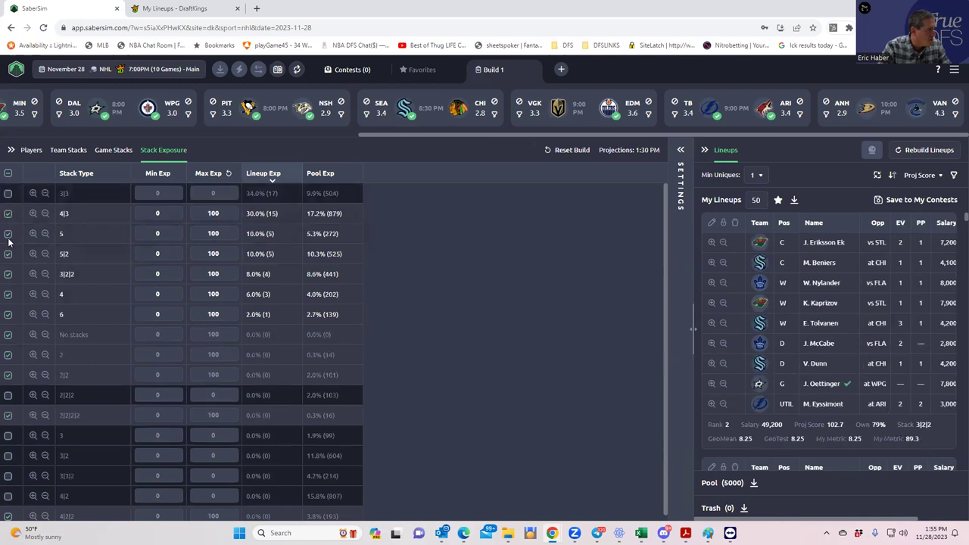
left_click(8, 234)
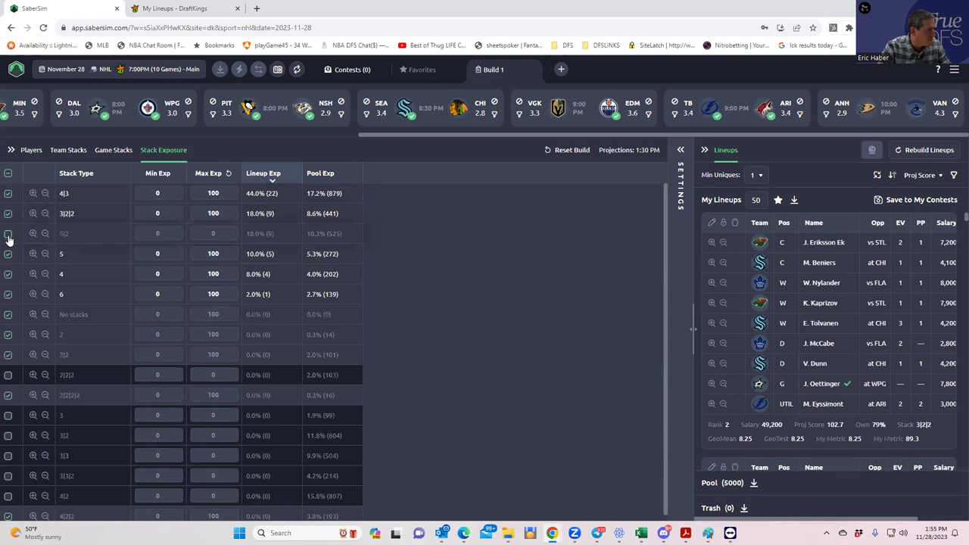
left_click(9, 234)
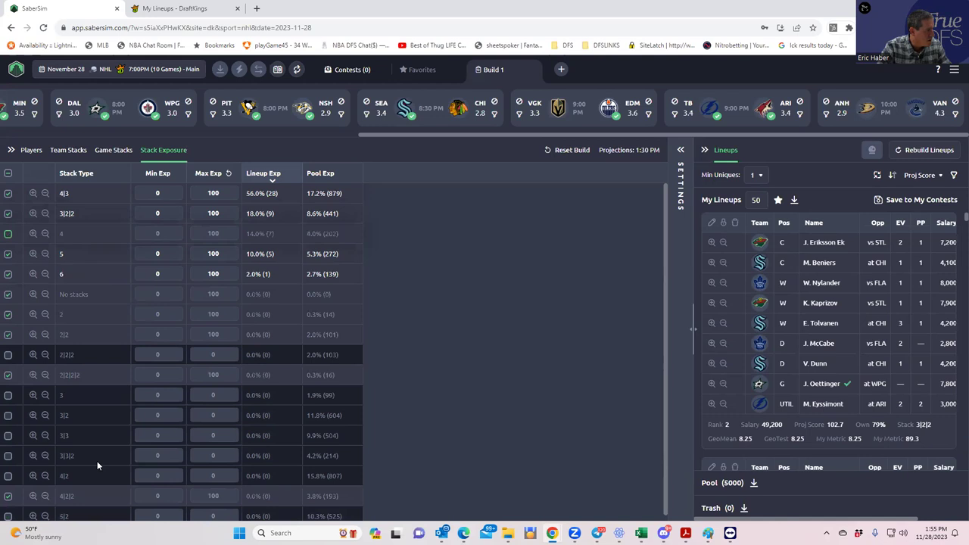
scroll(97, 461, "down", 1)
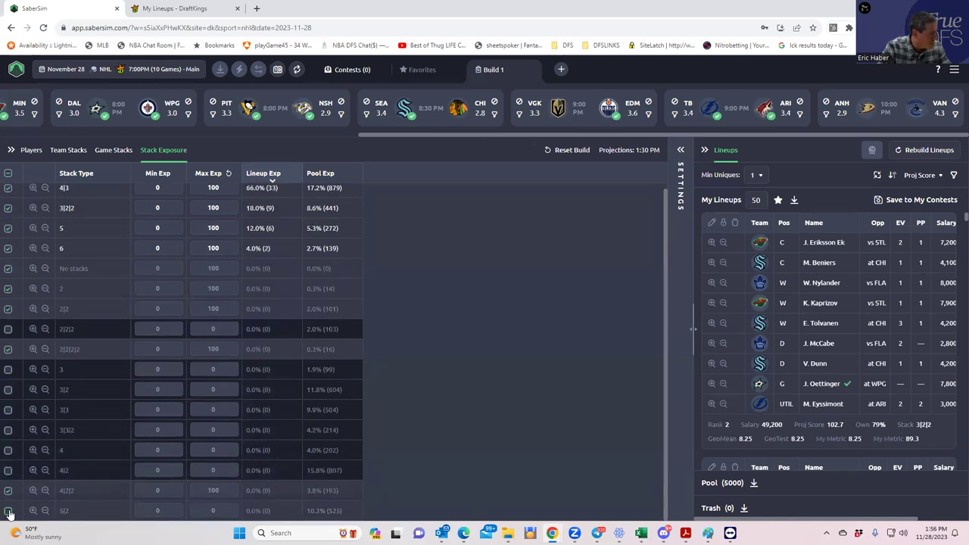
left_click(8, 511)
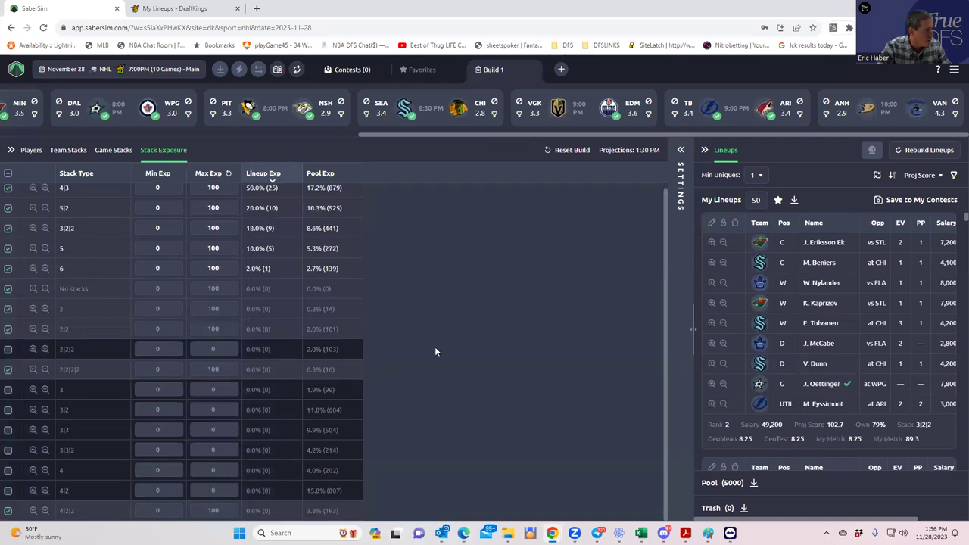
left_click(8, 256)
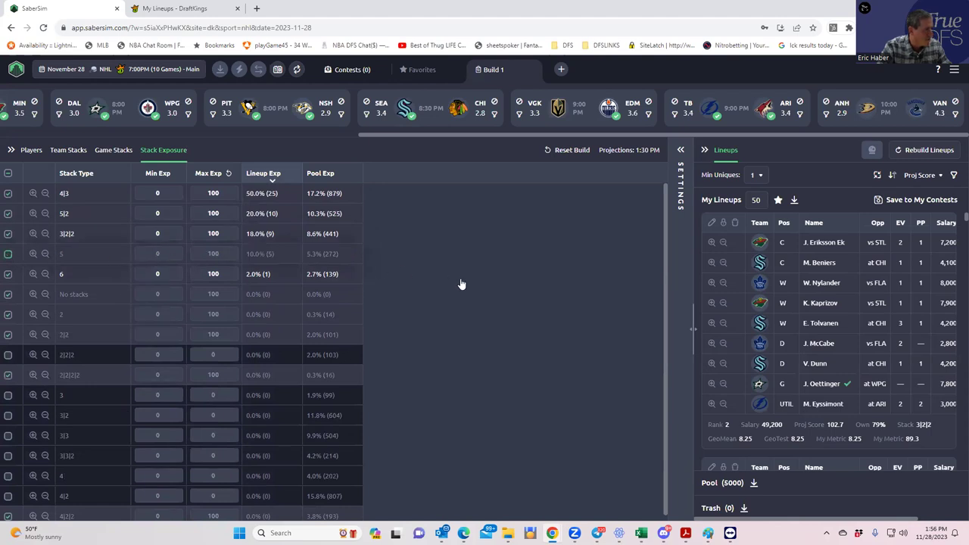
left_click(9, 236)
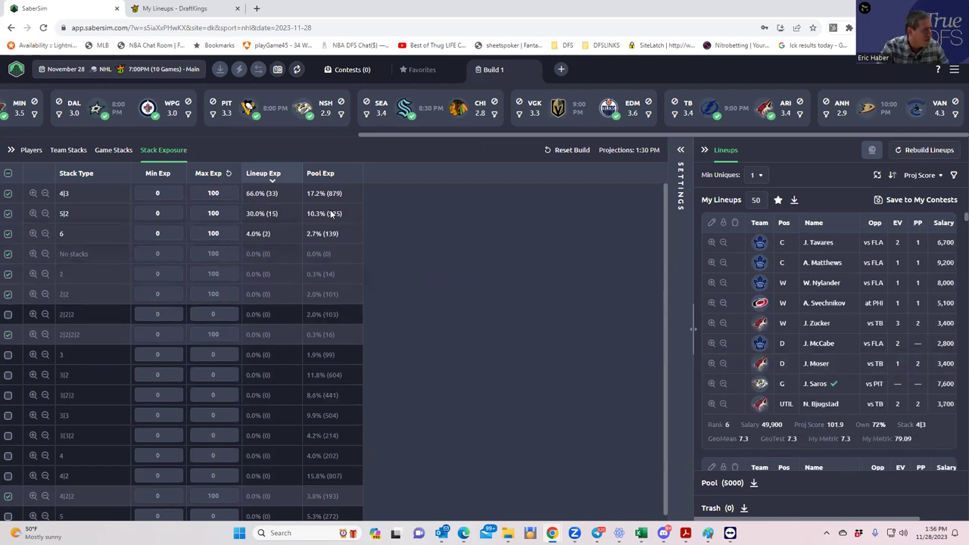
Review Team Stacks exposure for 5-, 4-, 3- and 2-player stacks, scrolling the lineups.
left_click(76, 151)
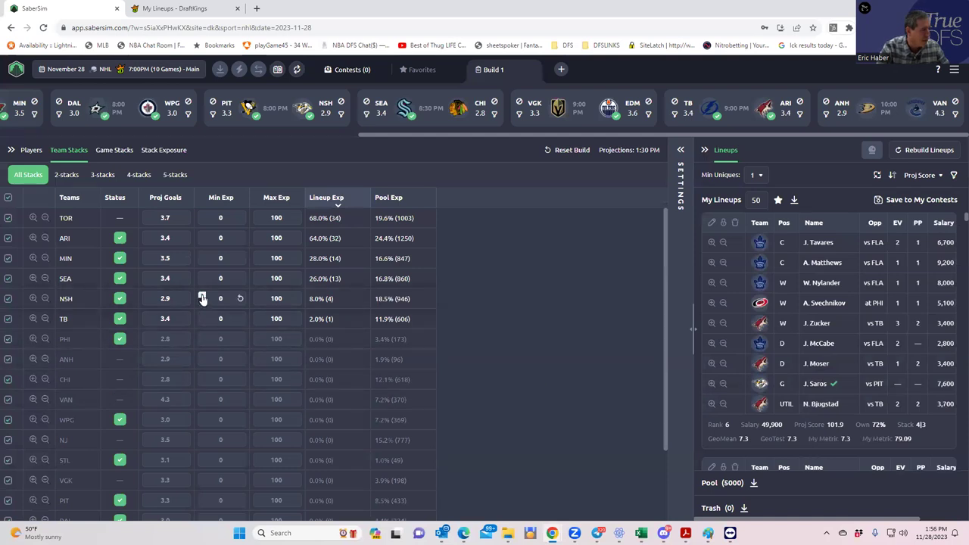
left_click(169, 175)
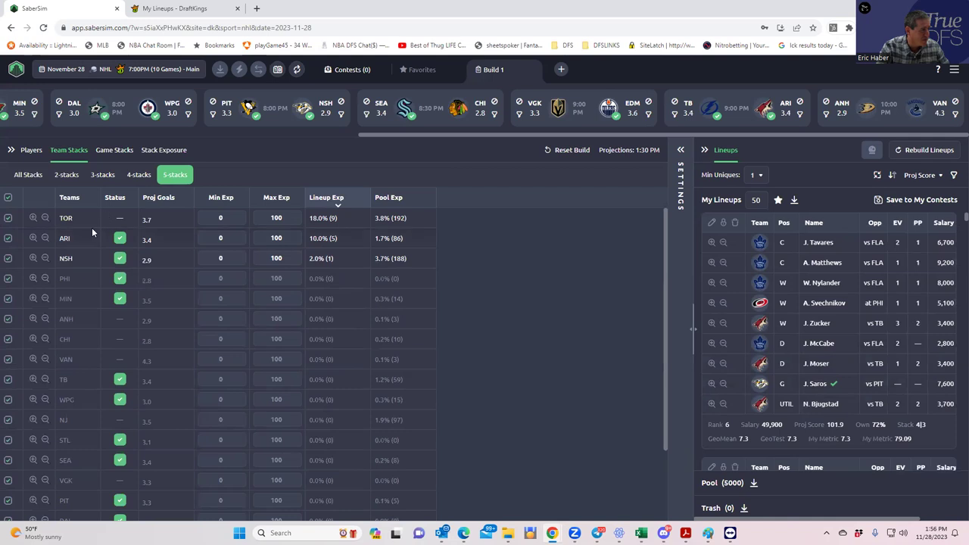
left_click(138, 176)
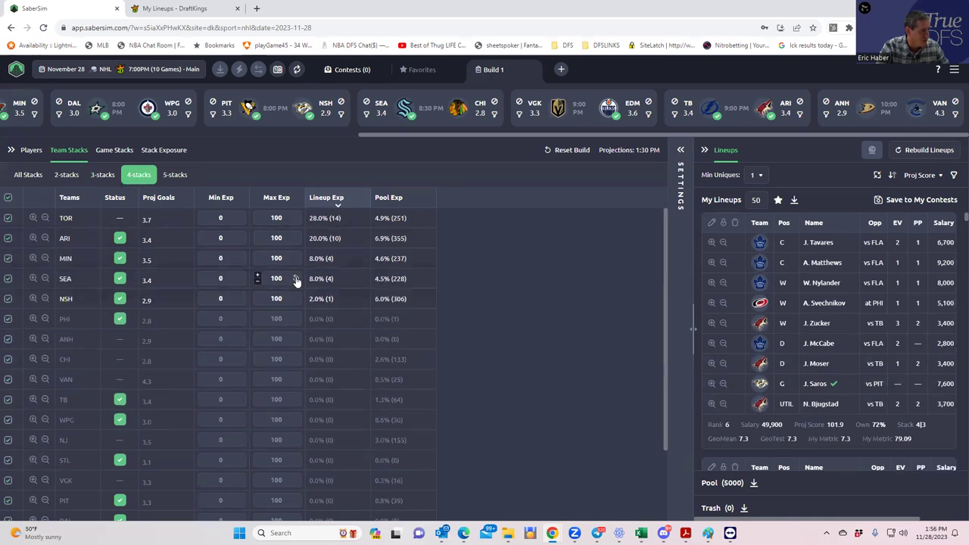
left_click(102, 175)
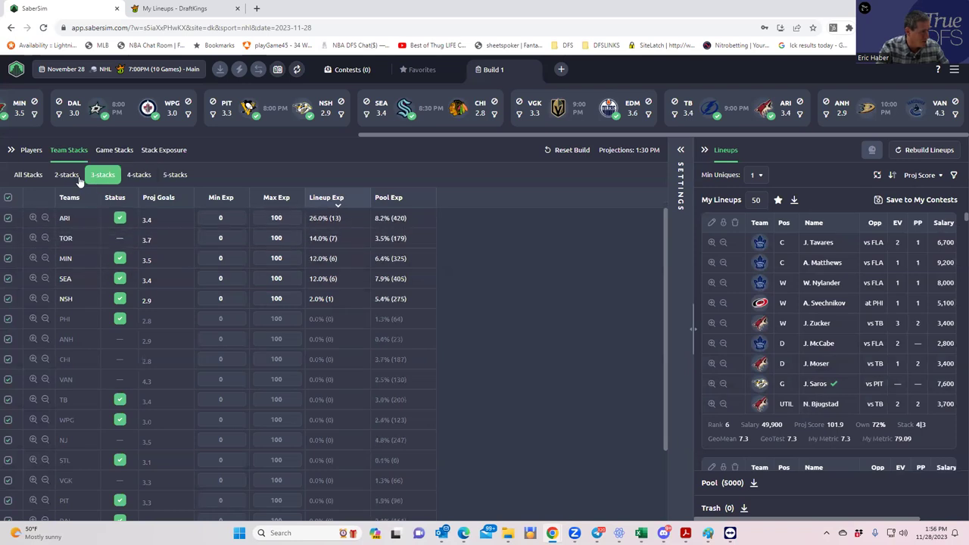
left_click(65, 176)
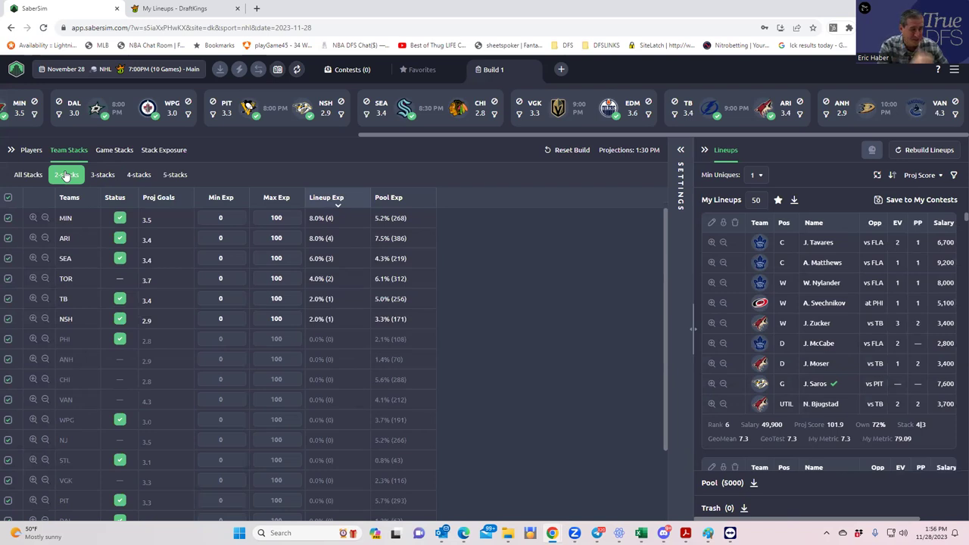
scroll(871, 366, "down", 3)
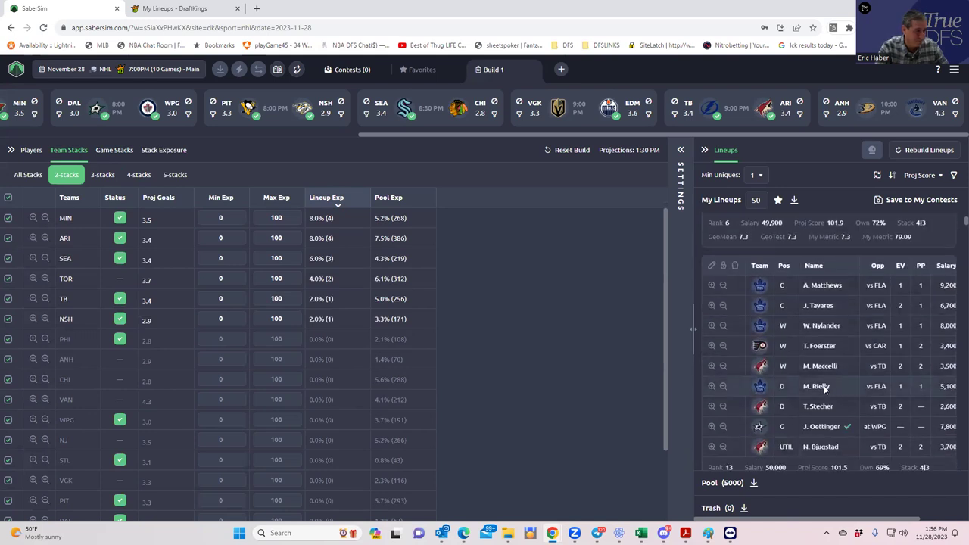
scroll(825, 387, "up", 1)
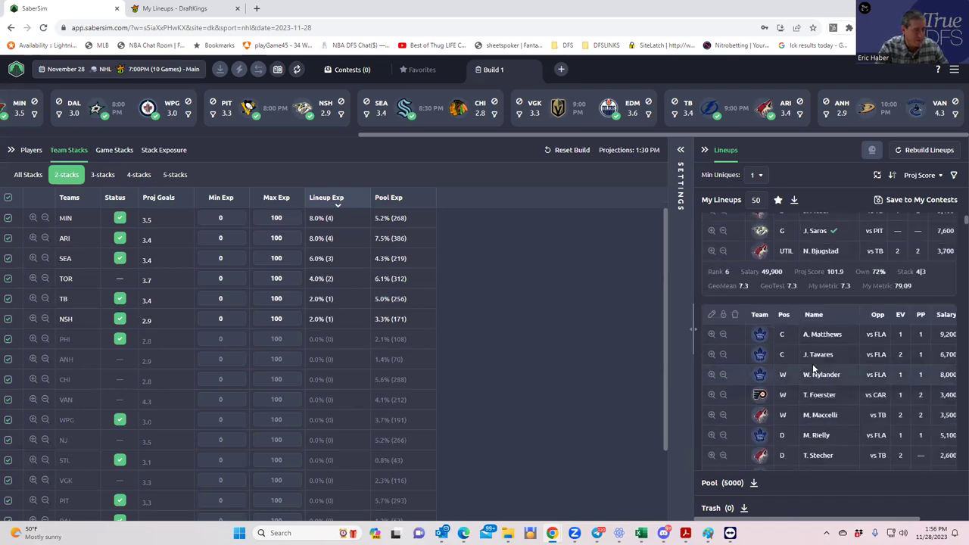
scroll(814, 368, "up", 3)
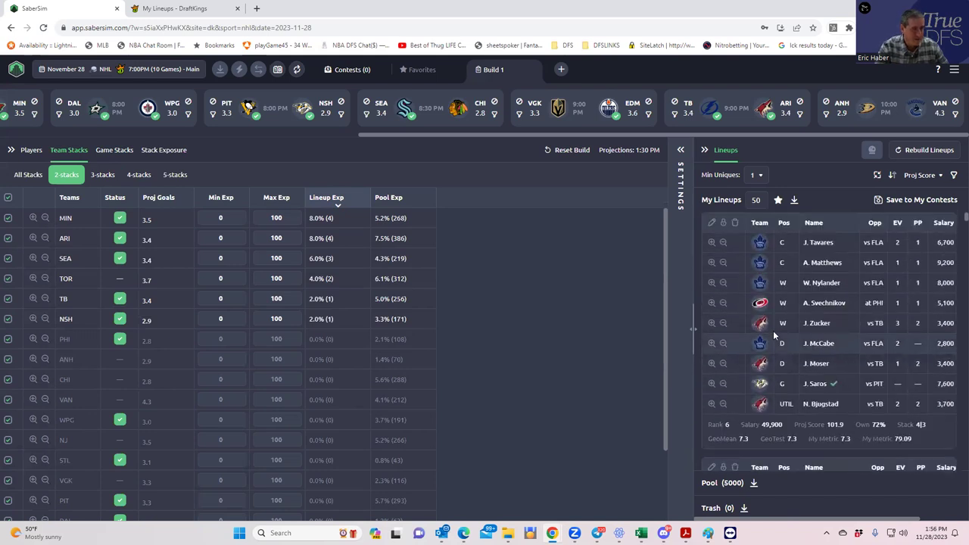
Rank the lineups by the SaberScore Large Slate 10k-50k metric.
left_click(912, 175)
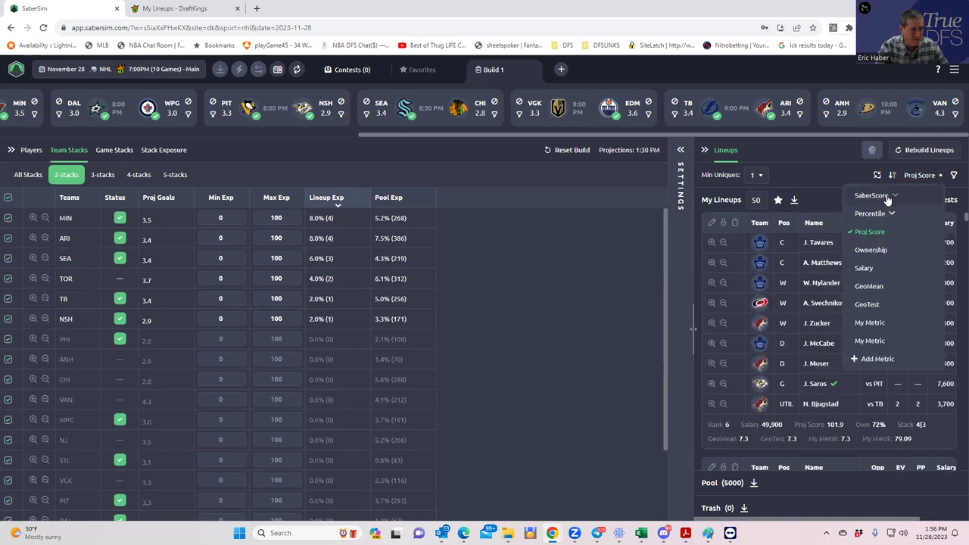
left_click(888, 196)
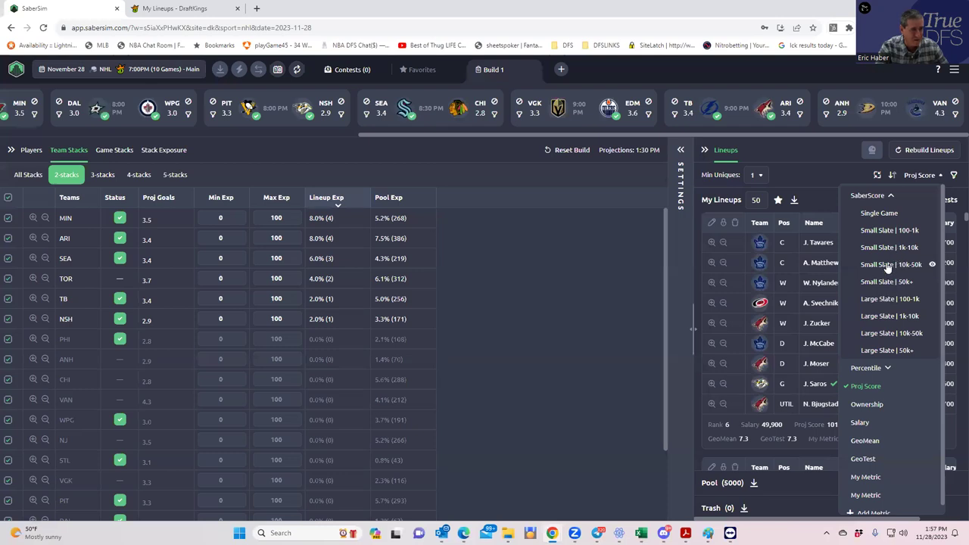
left_click(882, 334)
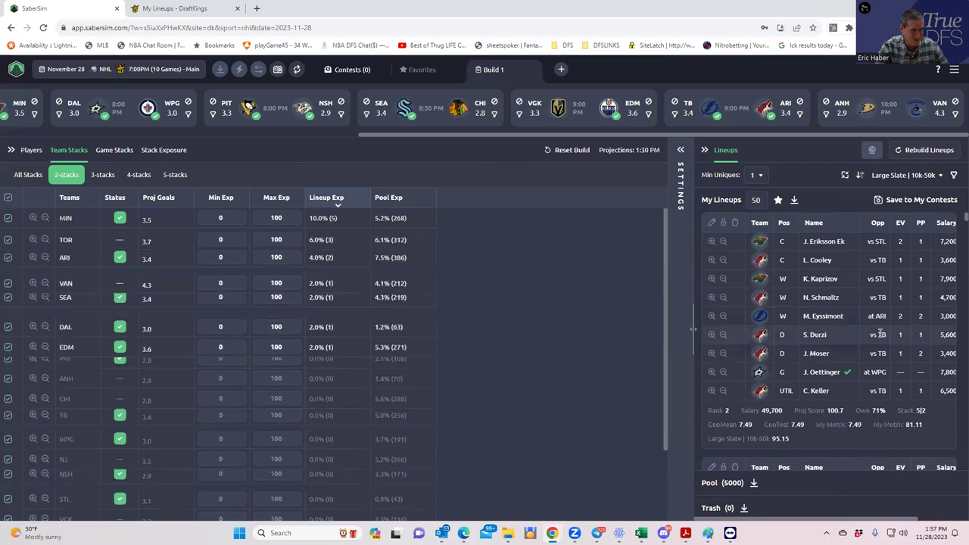
Exclude 4|2|2 stacks in Stack Exposure, then return to Team Stacks.
left_click(163, 151)
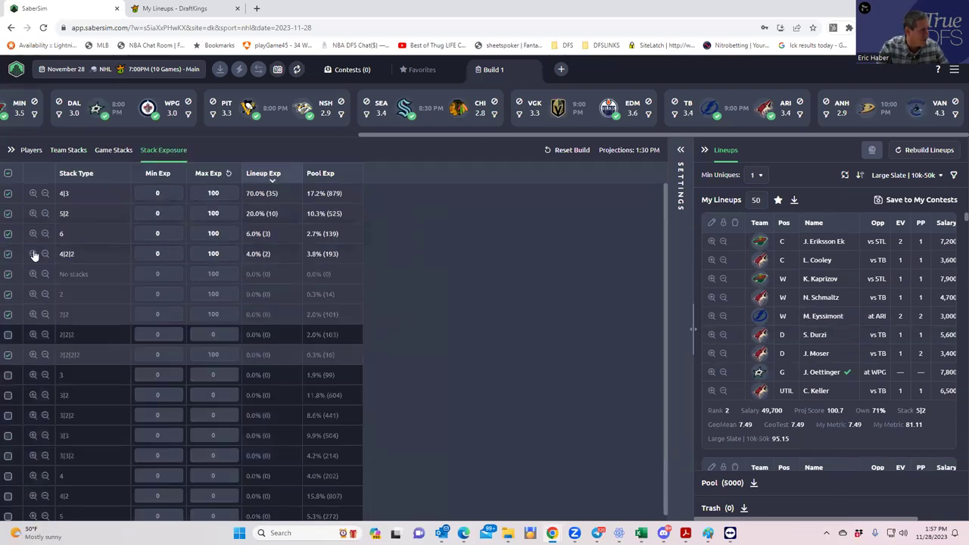
left_click(8, 257)
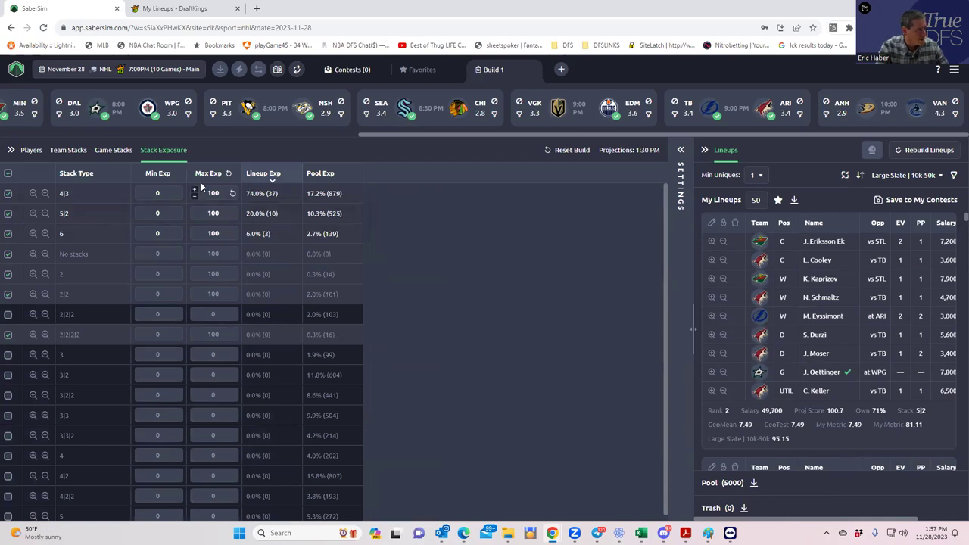
left_click(69, 150)
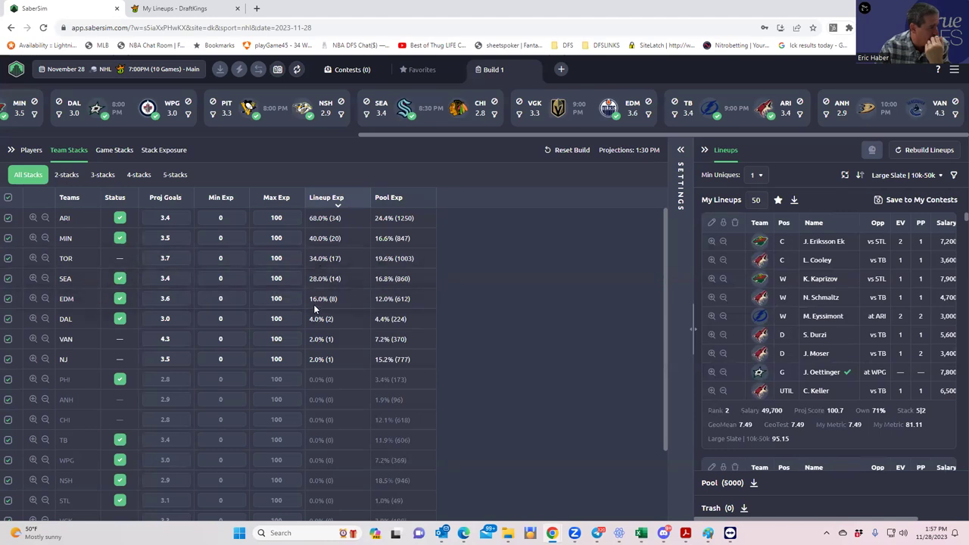
After reviewing 5- and 4-stack exposure, set Min Uniques to 3 and recheck stack exposures.
left_click(172, 175)
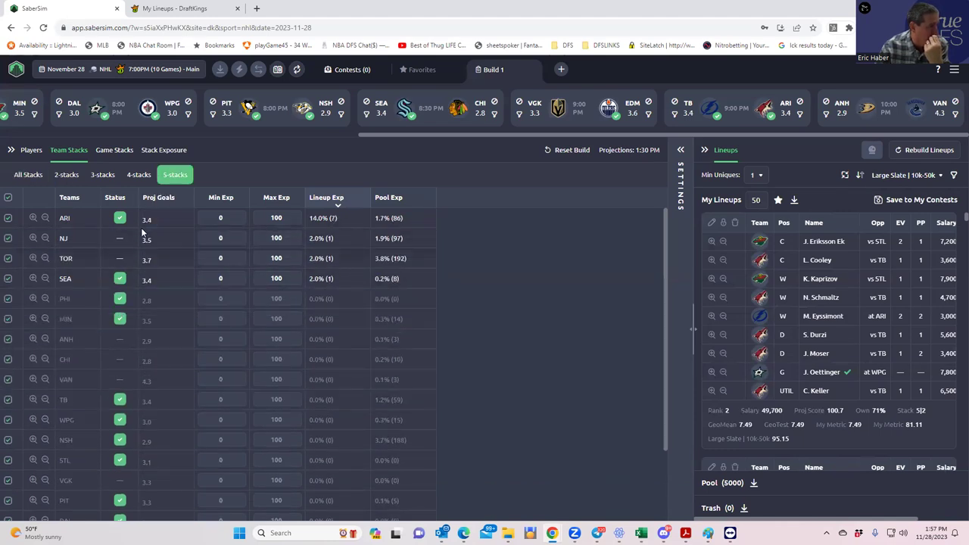
left_click(137, 175)
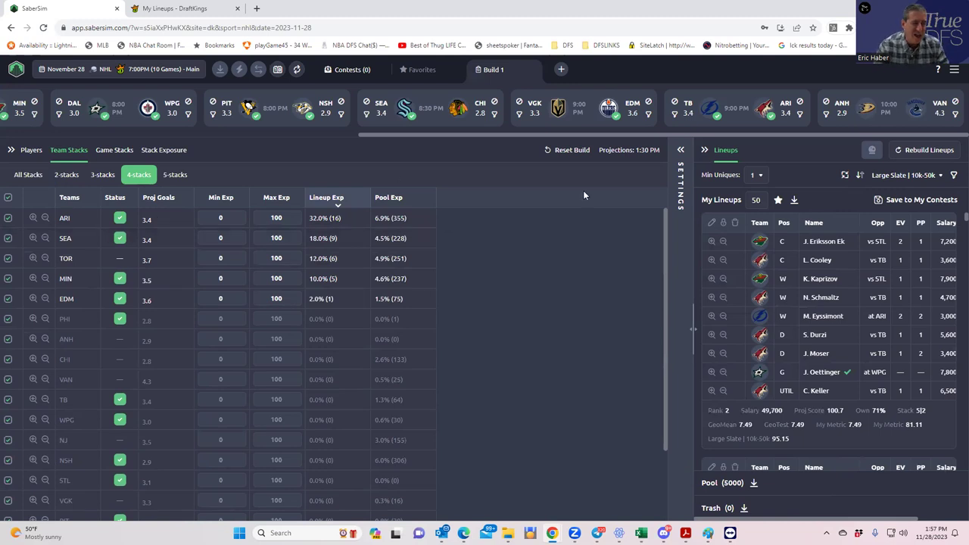
left_click(754, 175)
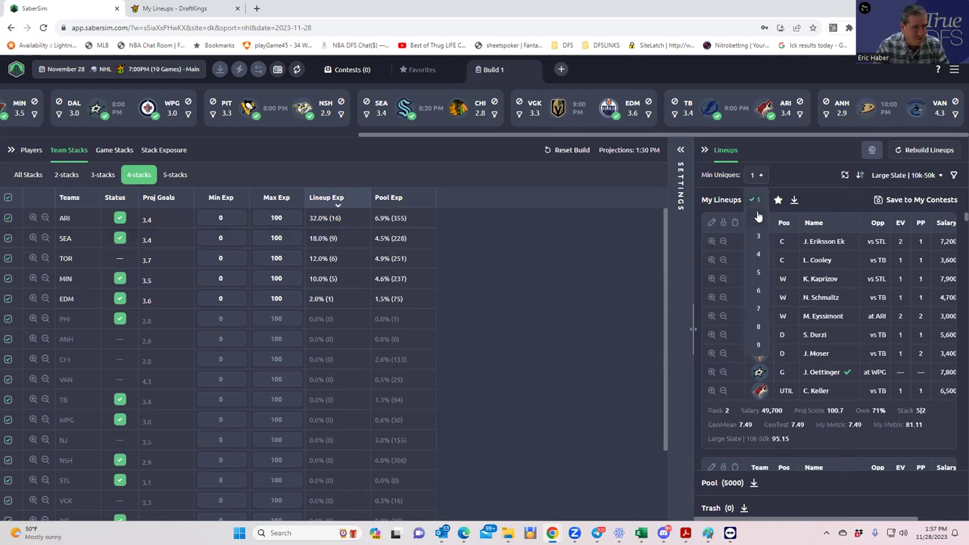
left_click(757, 217)
left_click(28, 176)
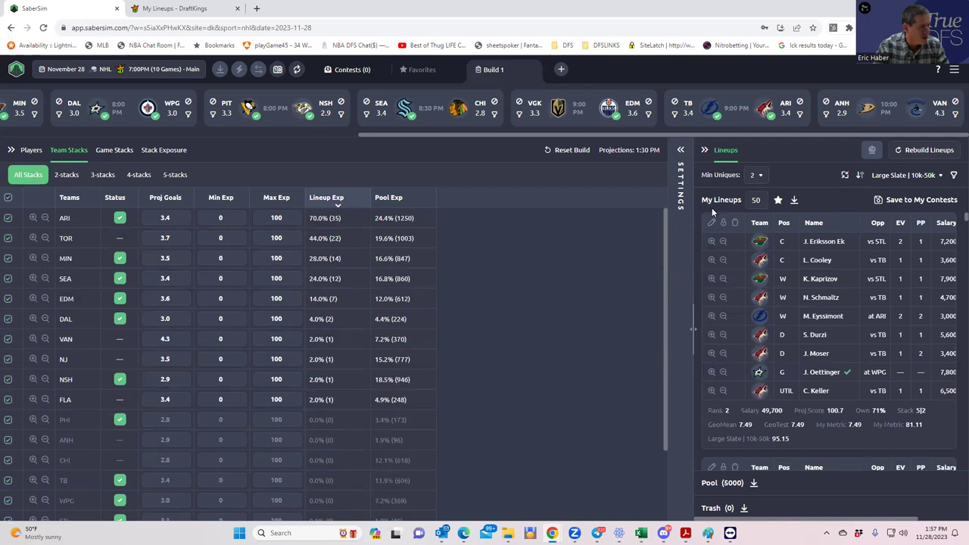
left_click(755, 174)
left_click(758, 236)
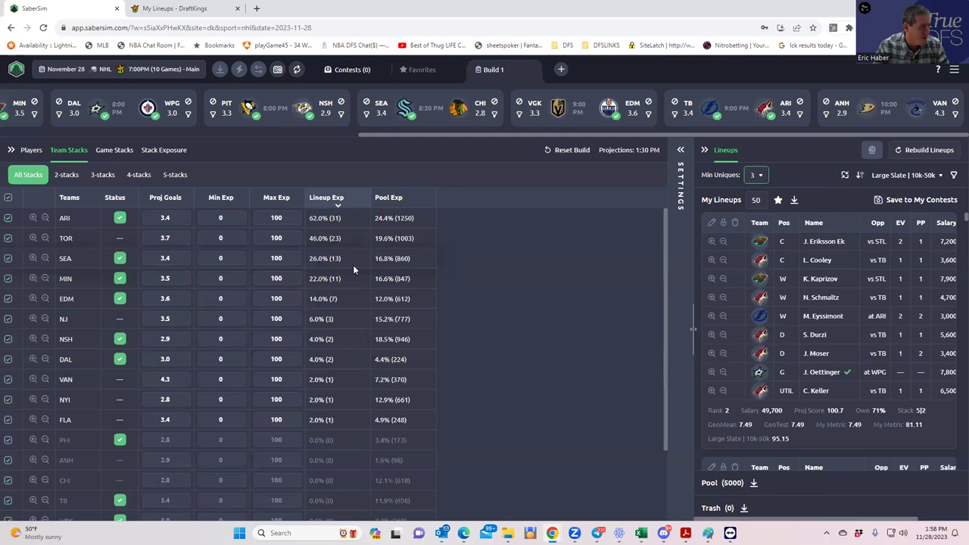
left_click(159, 151)
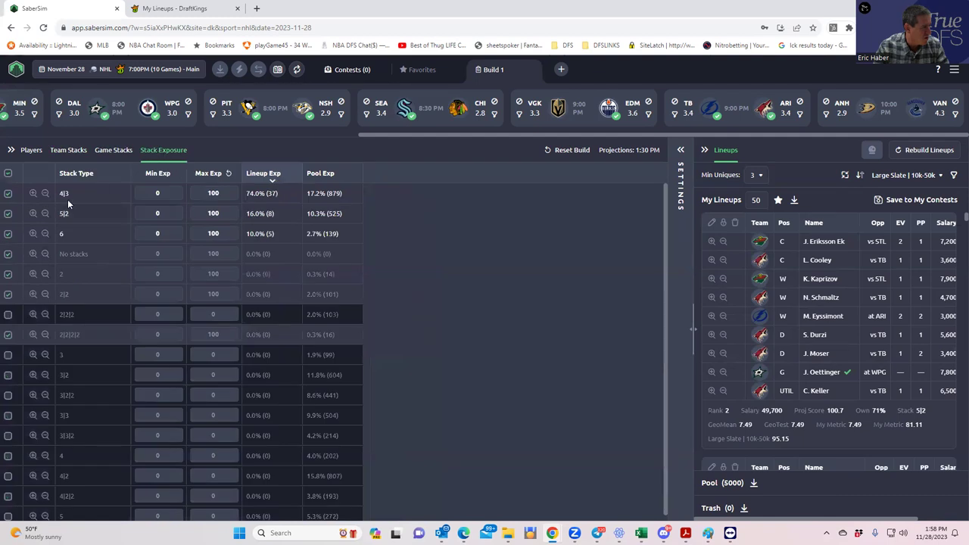
left_click(67, 150)
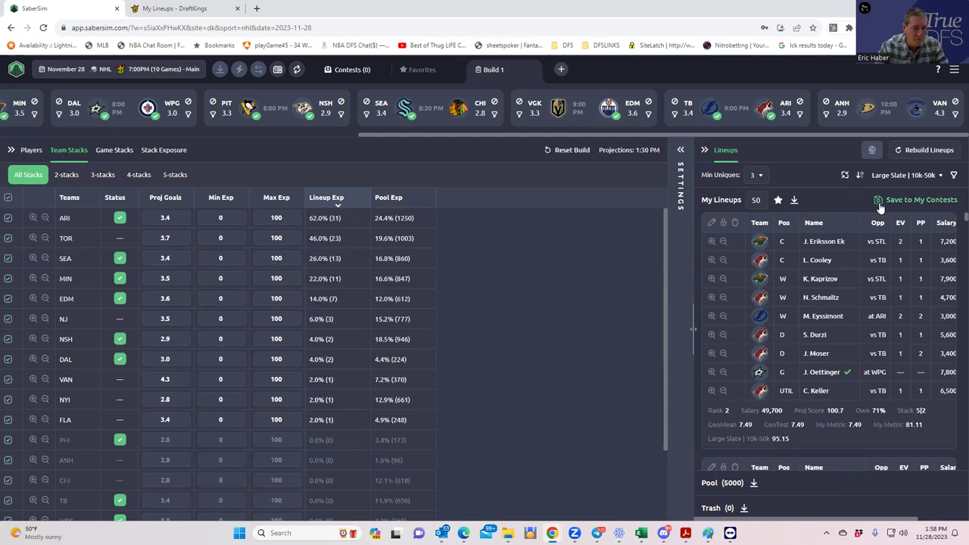
Upload the DKEntries CSV from Downloads and fill both contests with Build 1 lineups.
left_click(912, 200)
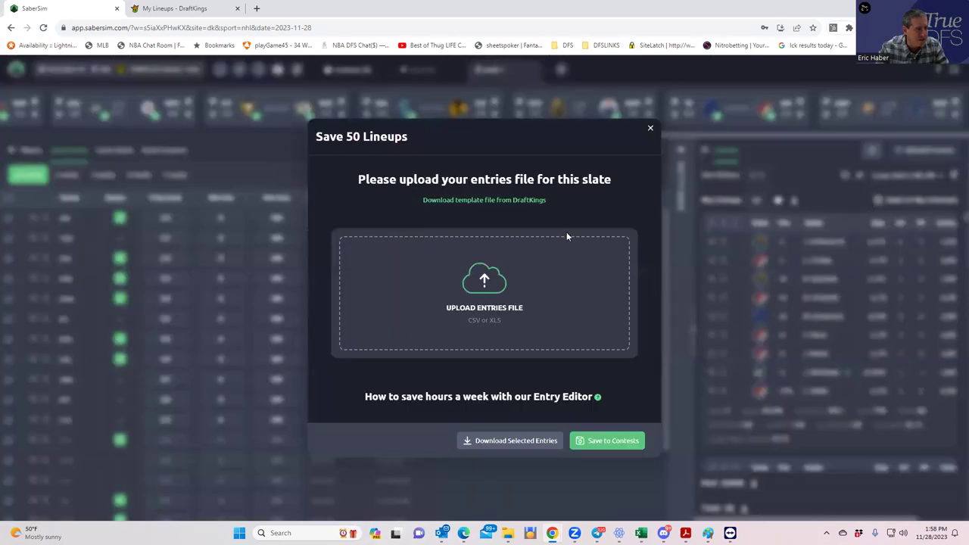
left_click(504, 199)
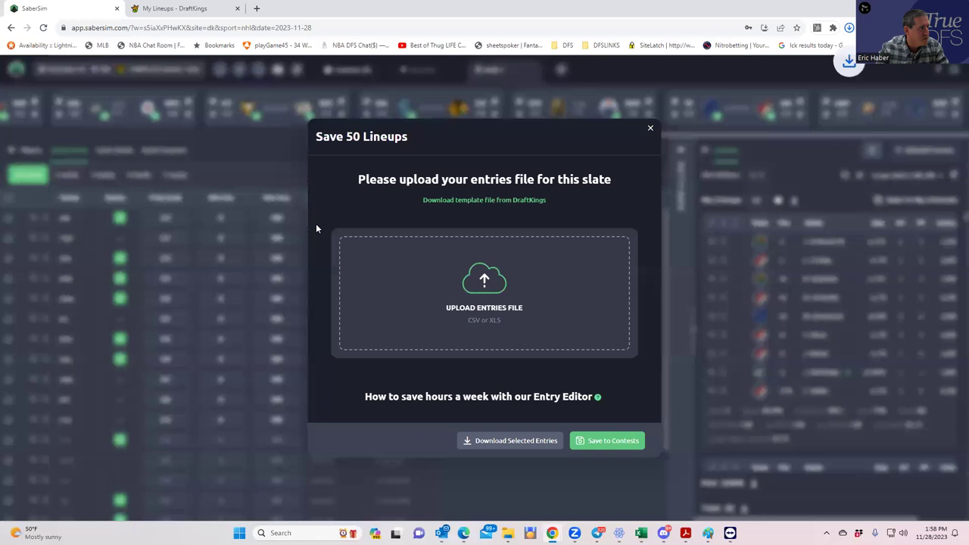
left_click(486, 287)
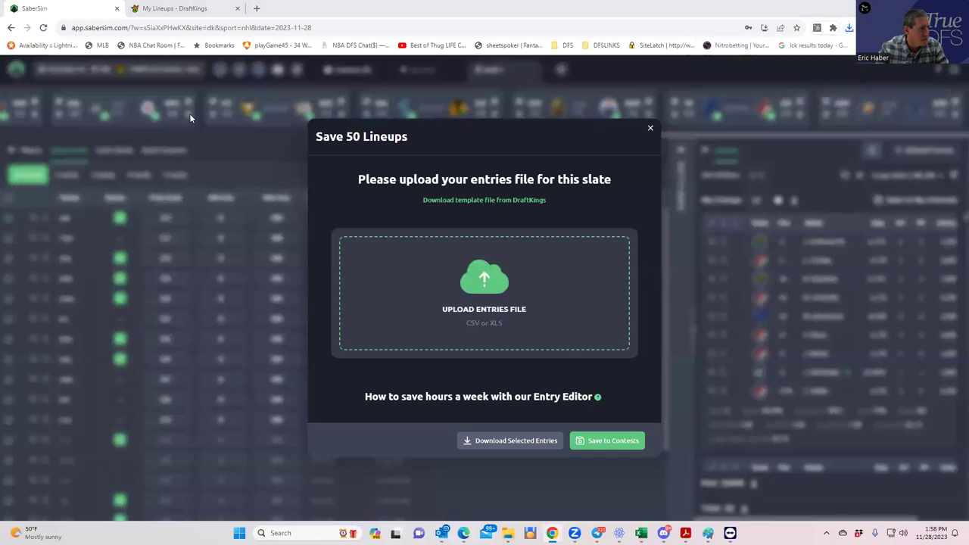
left_click(68, 150)
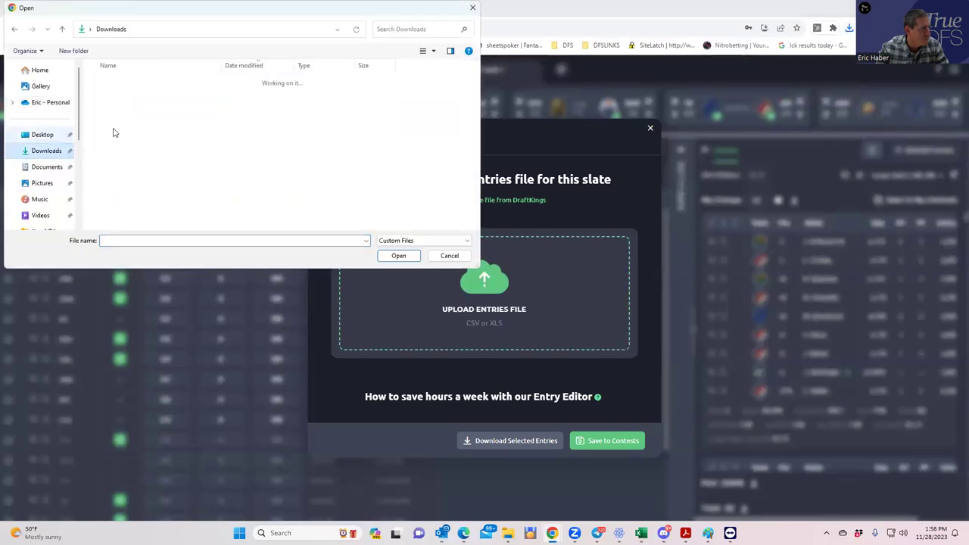
left_click(149, 98)
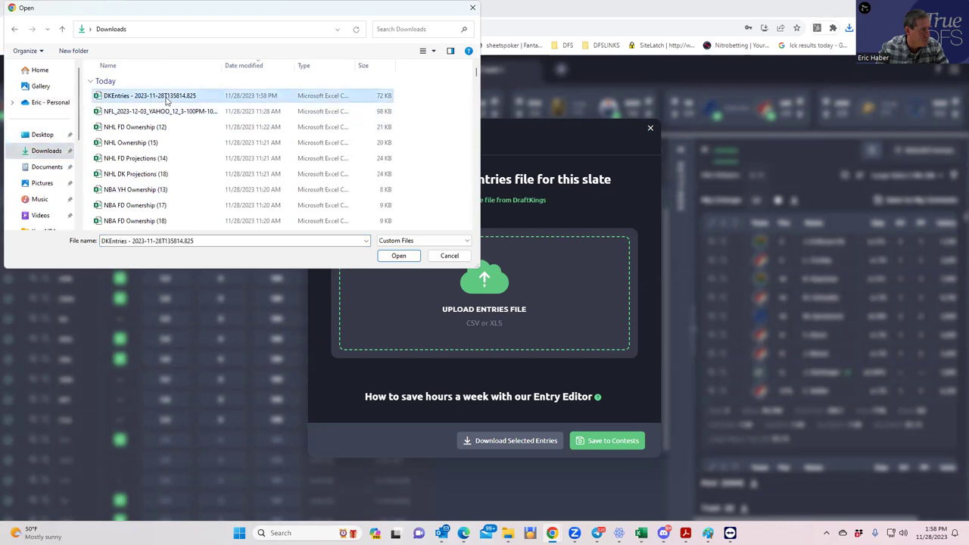
left_click(397, 255)
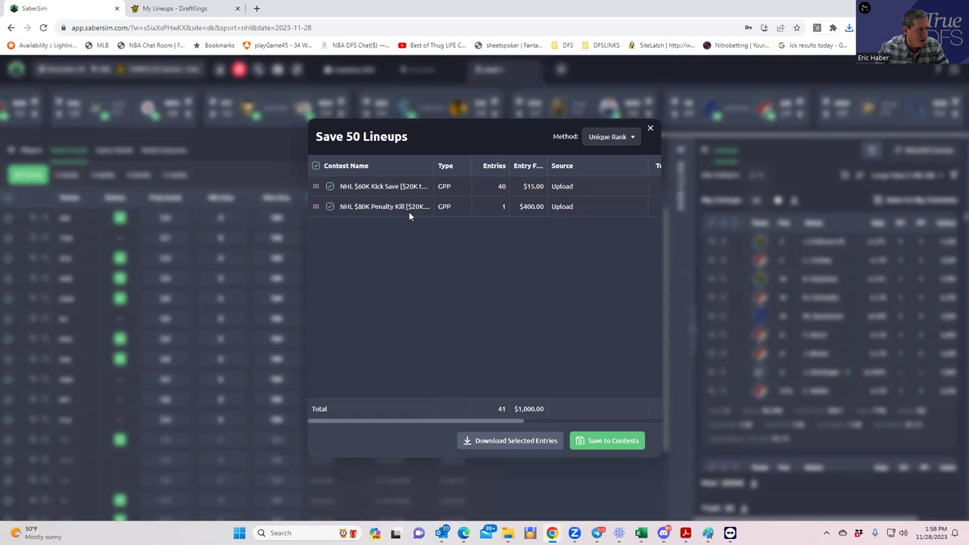
left_click(607, 440)
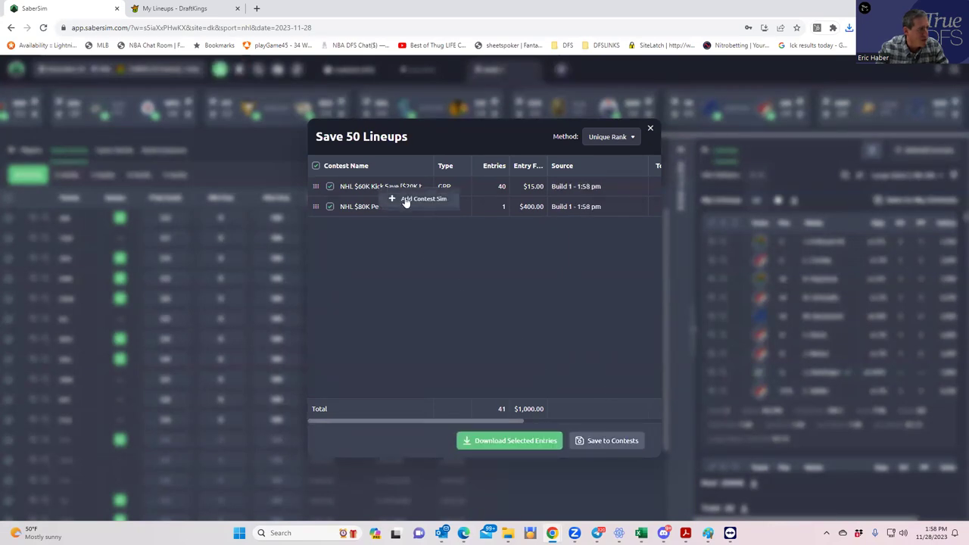
Save contest sim settings for the Kick Save and Penalty Kill contests, then close.
left_click(404, 196)
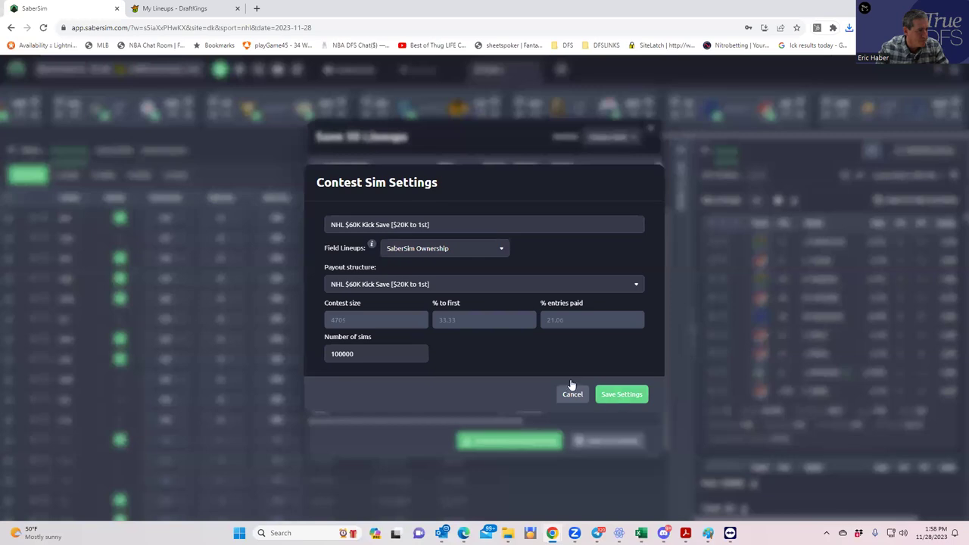
left_click(671, 389)
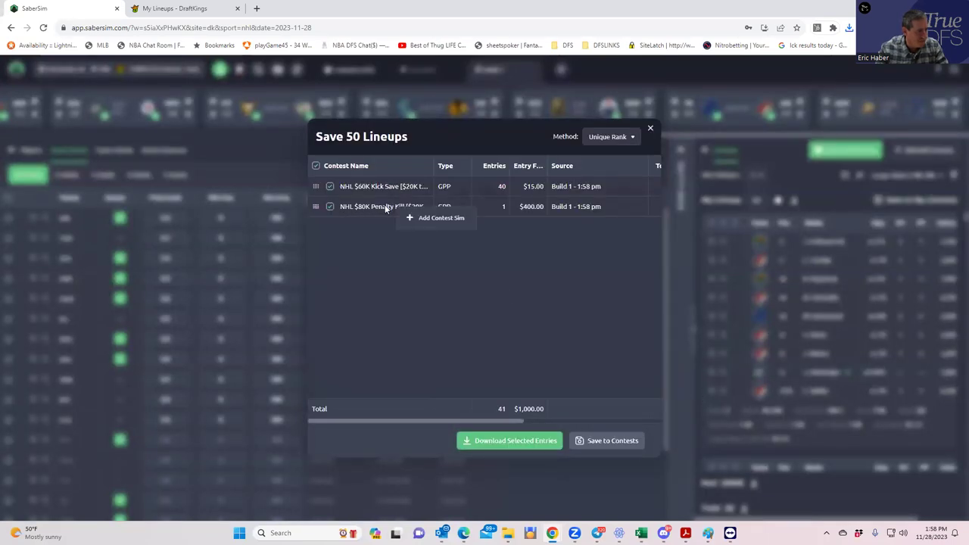
left_click(421, 217)
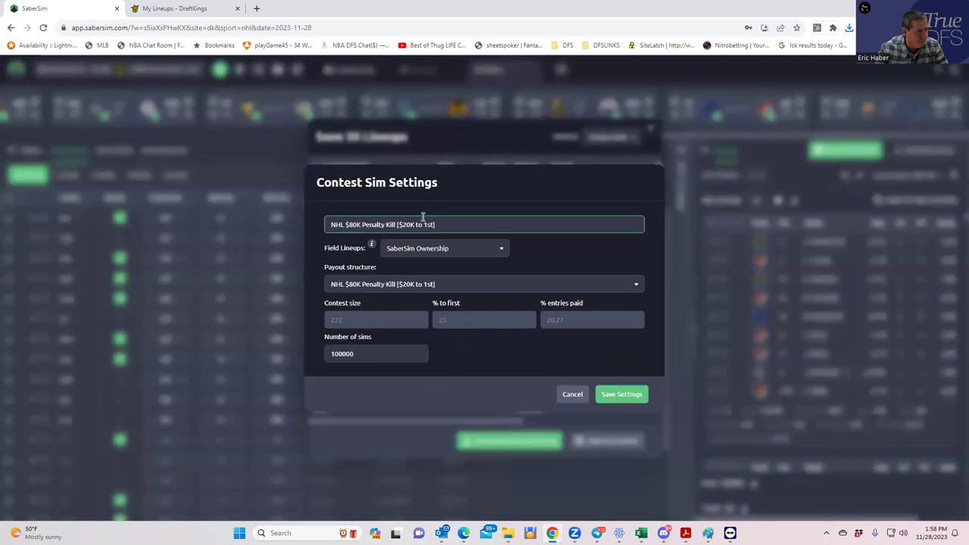
left_click(620, 395)
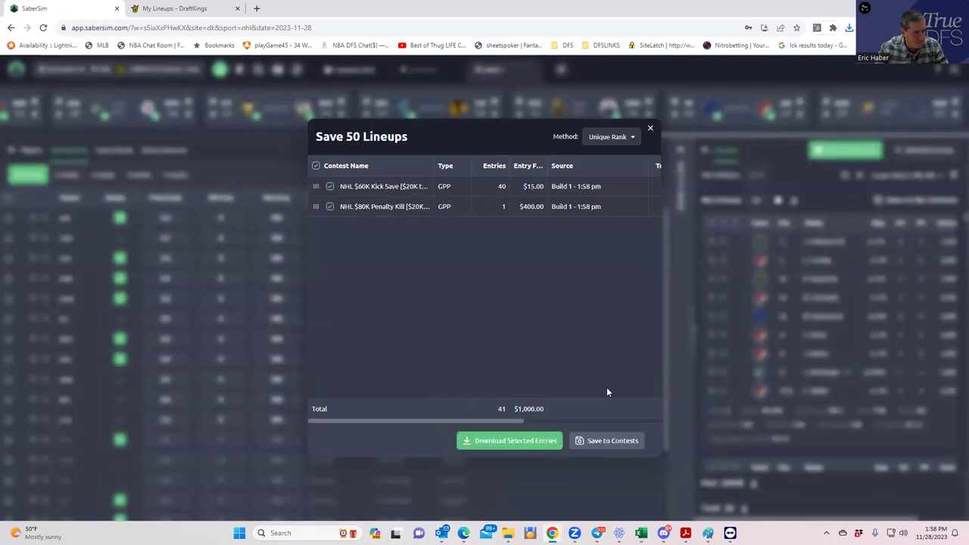
left_click(649, 128)
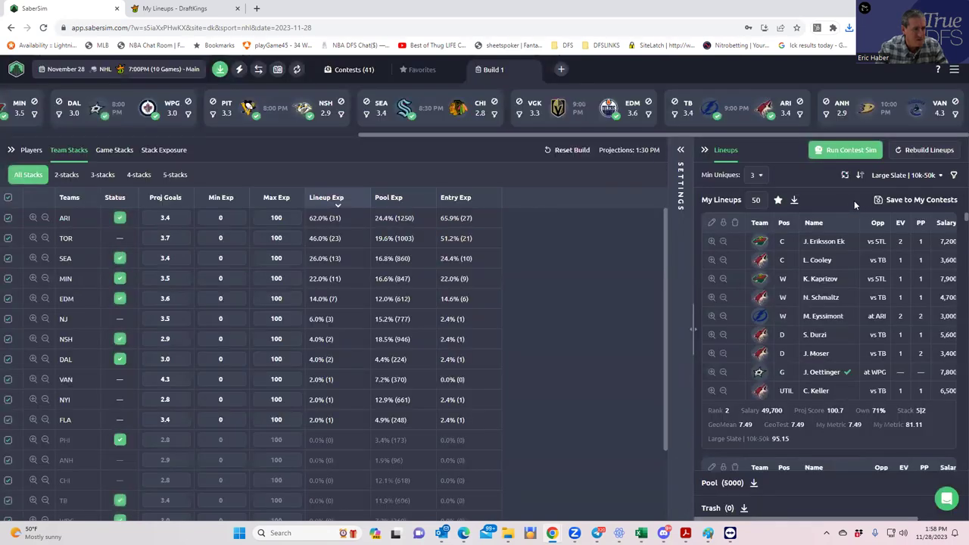
Set My Lineups to 40 and save them to both contests, allowing one duplicate.
double_click(763, 199)
type("40")
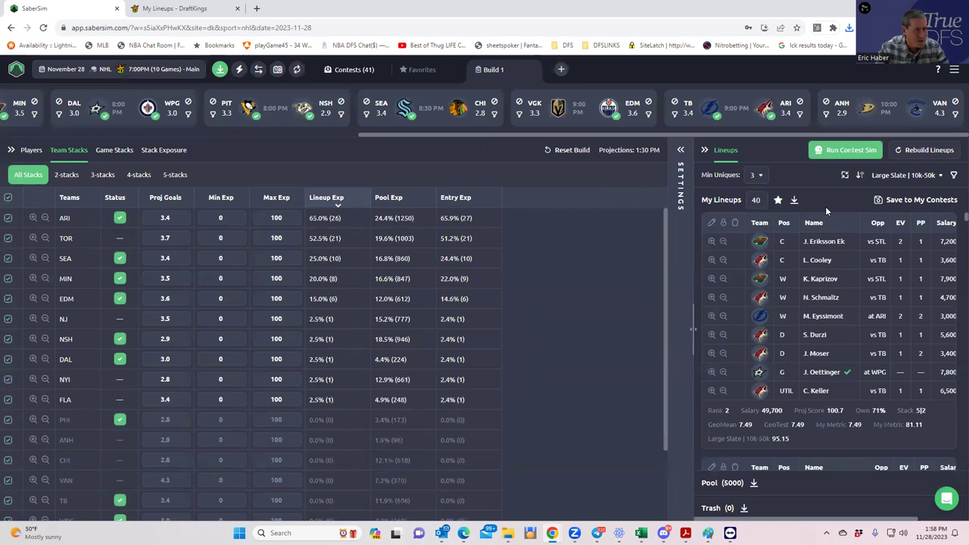
left_click(876, 200)
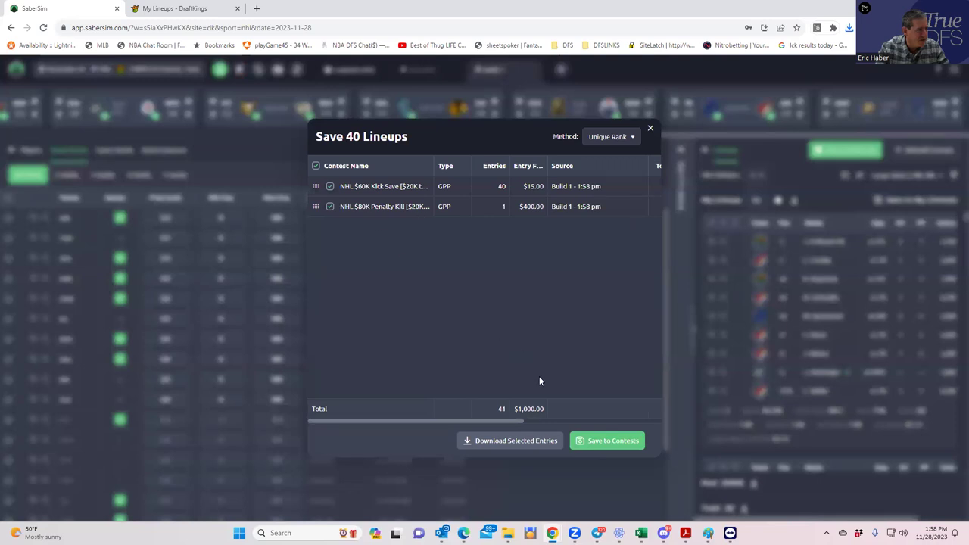
left_click(584, 442)
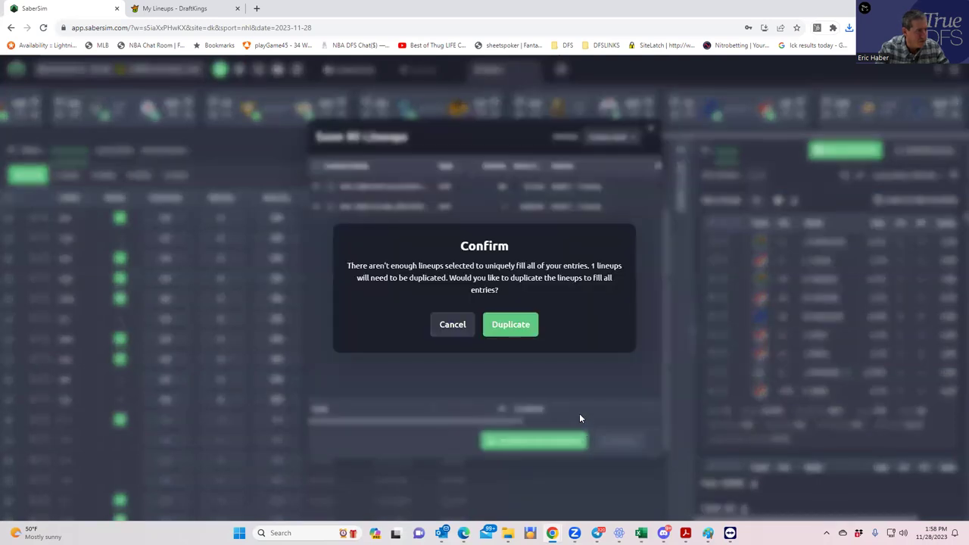
left_click(511, 325)
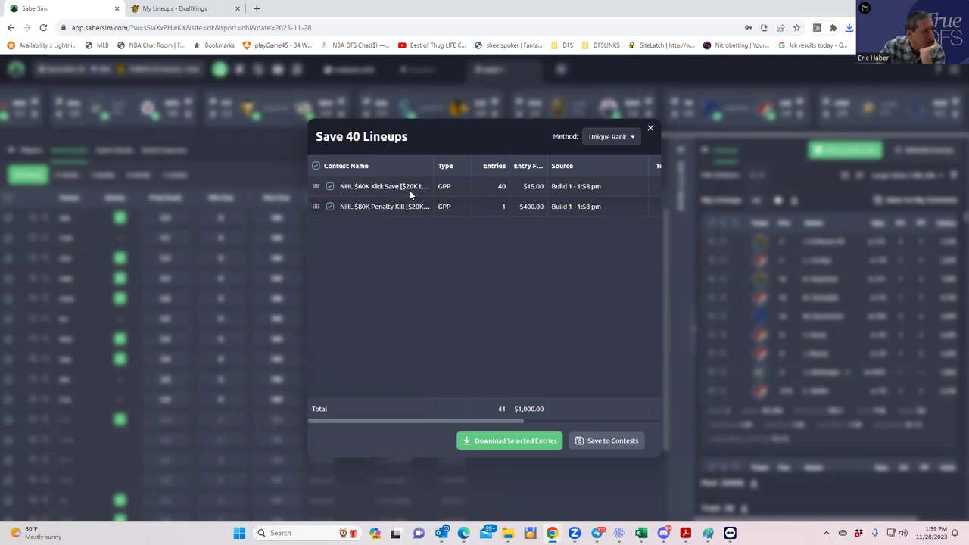
left_click(649, 131)
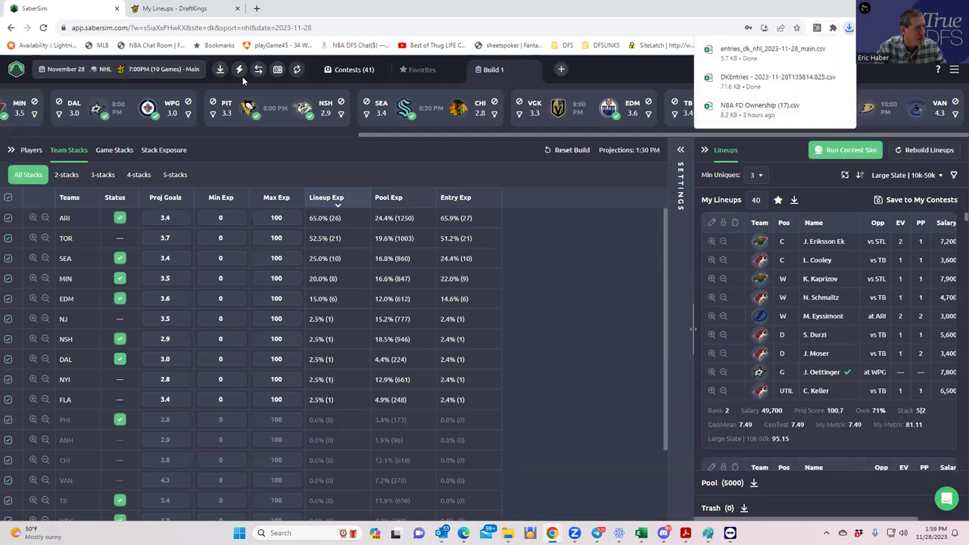
Upload entries_dk_nhl_2023-11-28_main through DraftKings Edit Entries, then return to SaberSim.
left_click(185, 15)
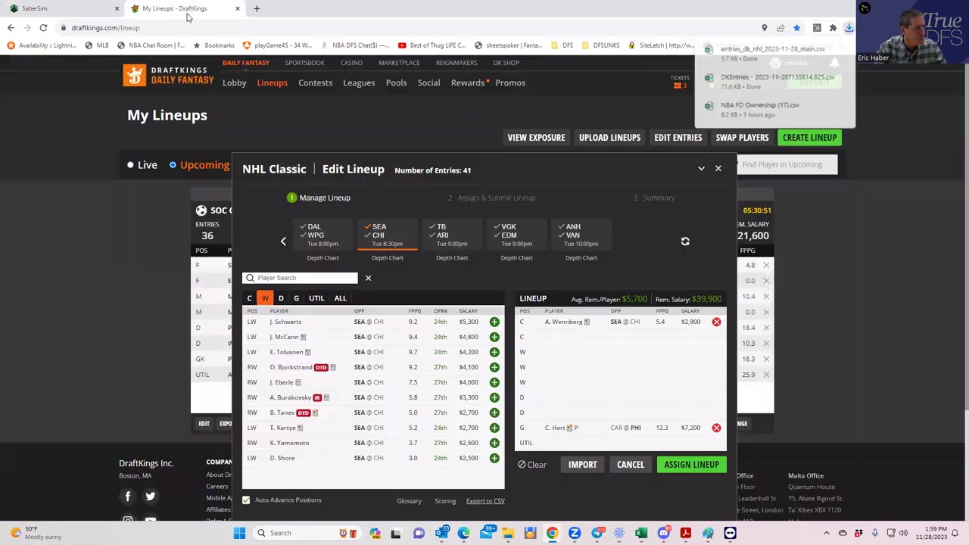
left_click(610, 138)
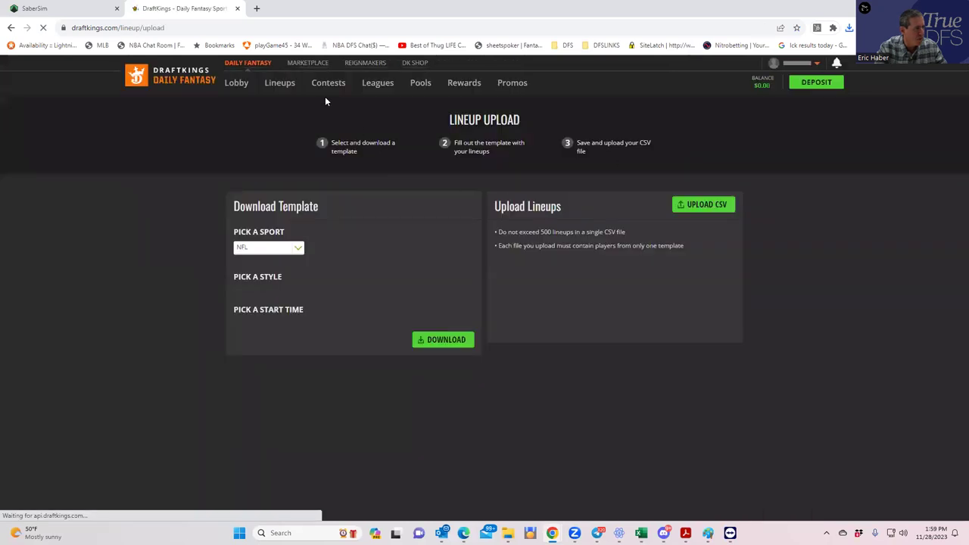
left_click(277, 84)
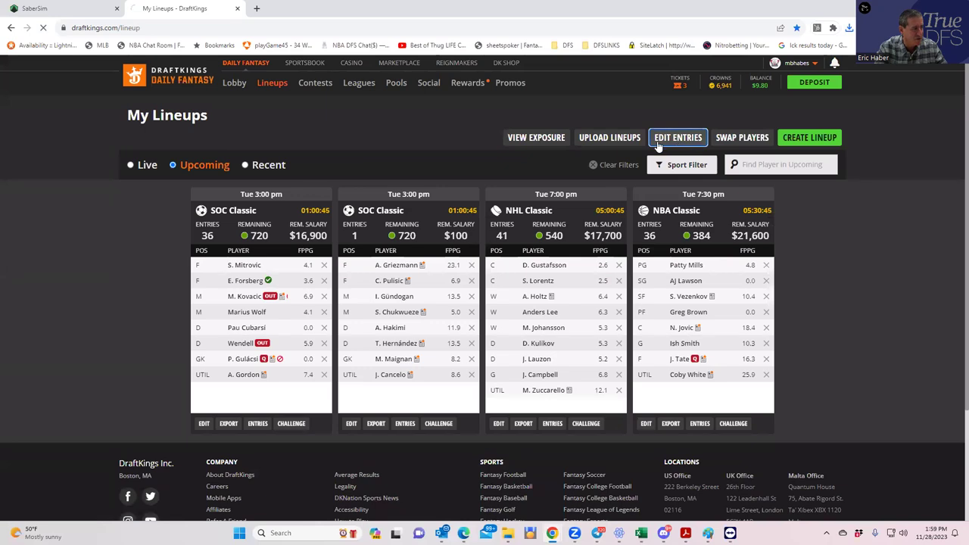
left_click(678, 137)
left_click(702, 214)
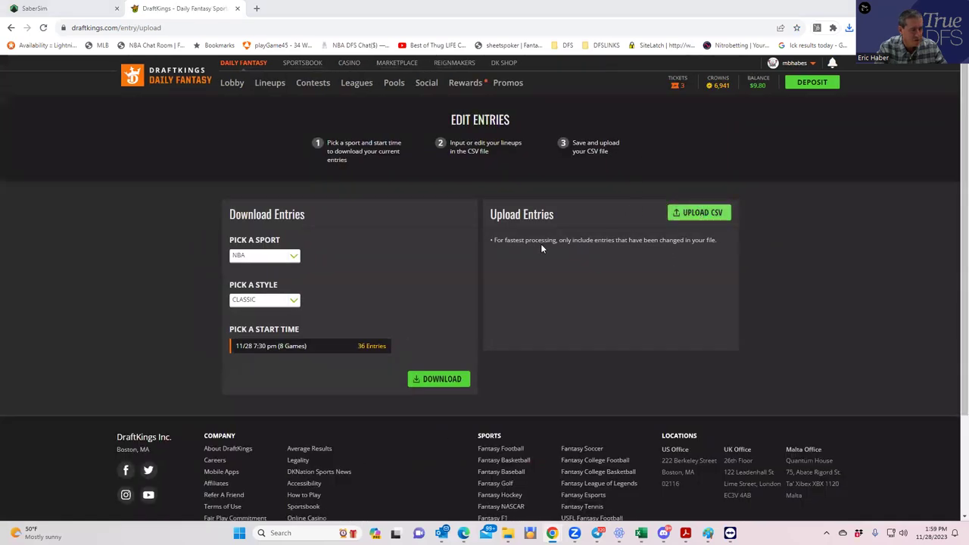
left_click(250, 96)
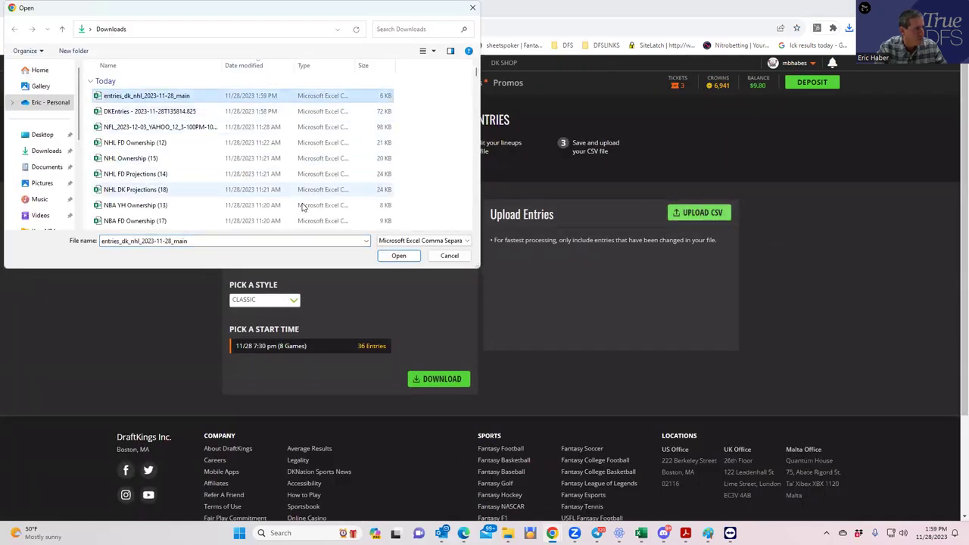
left_click(398, 256)
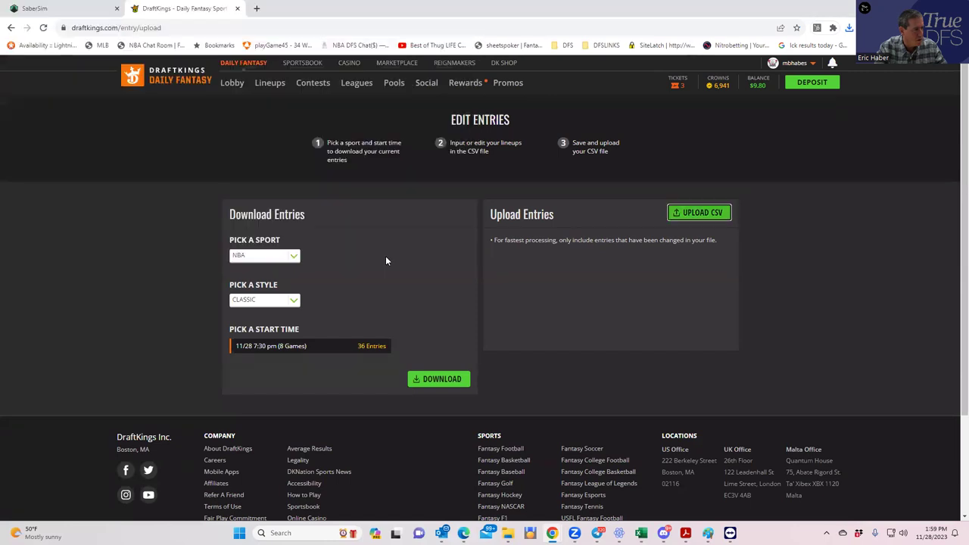
left_click(266, 85)
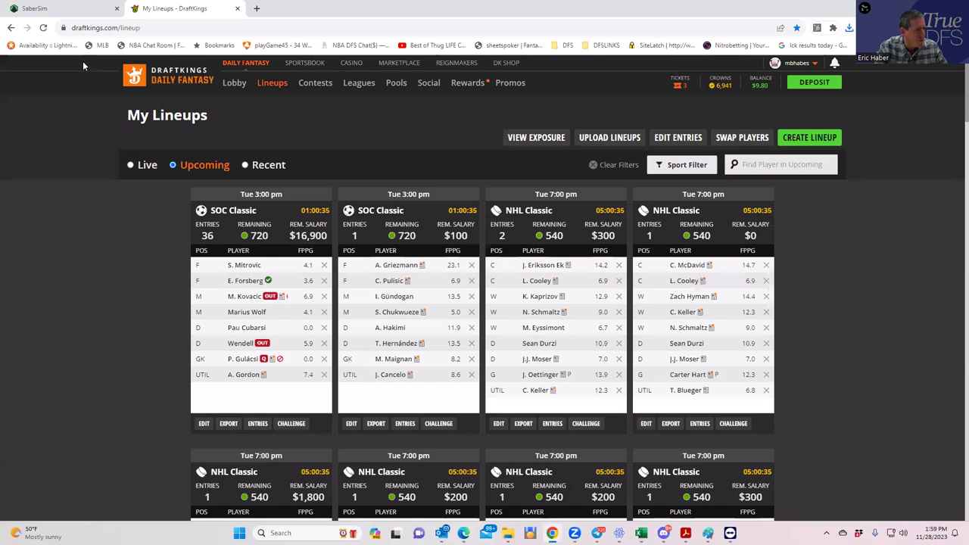
left_click(74, 12)
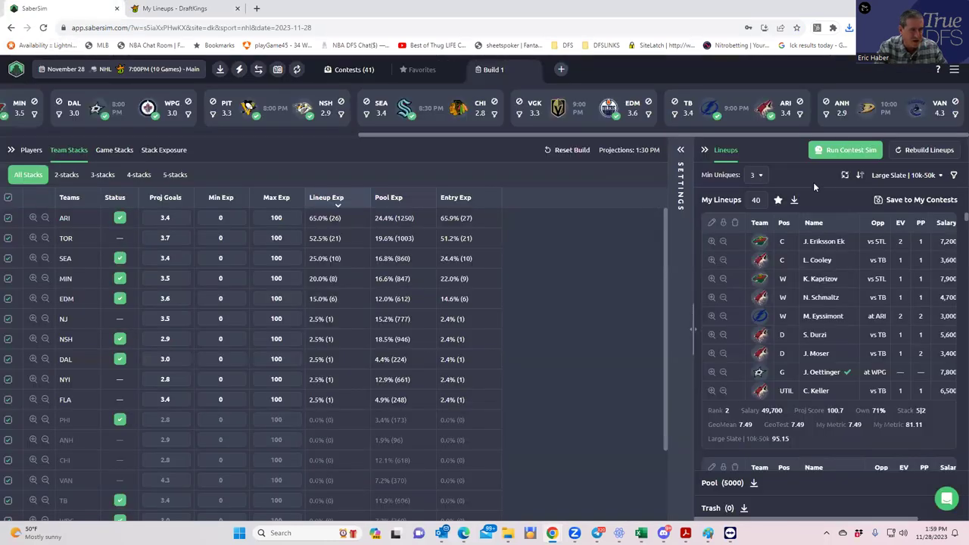
Run the contest sims for the Kick Save and Penalty Kill contests from Contest Sim Settings.
left_click(680, 150)
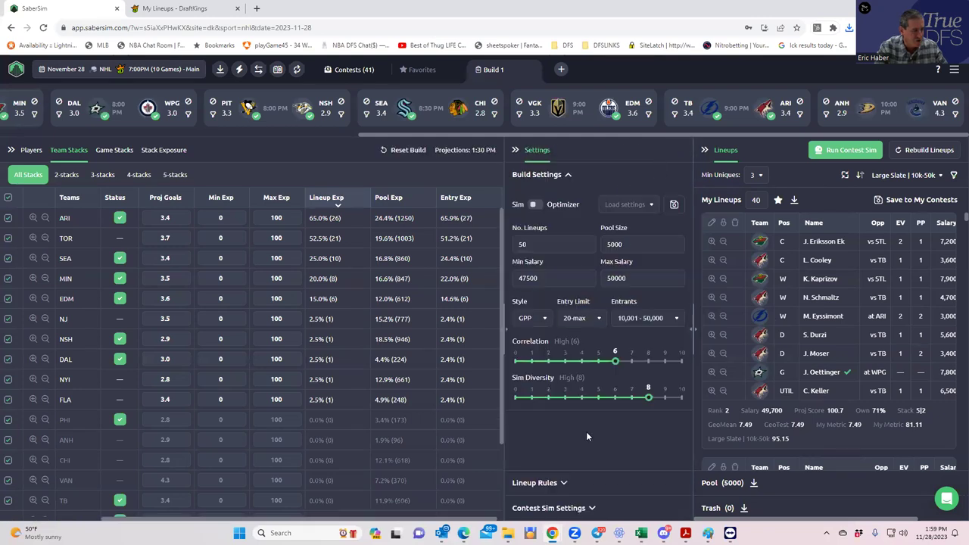
left_click(593, 507)
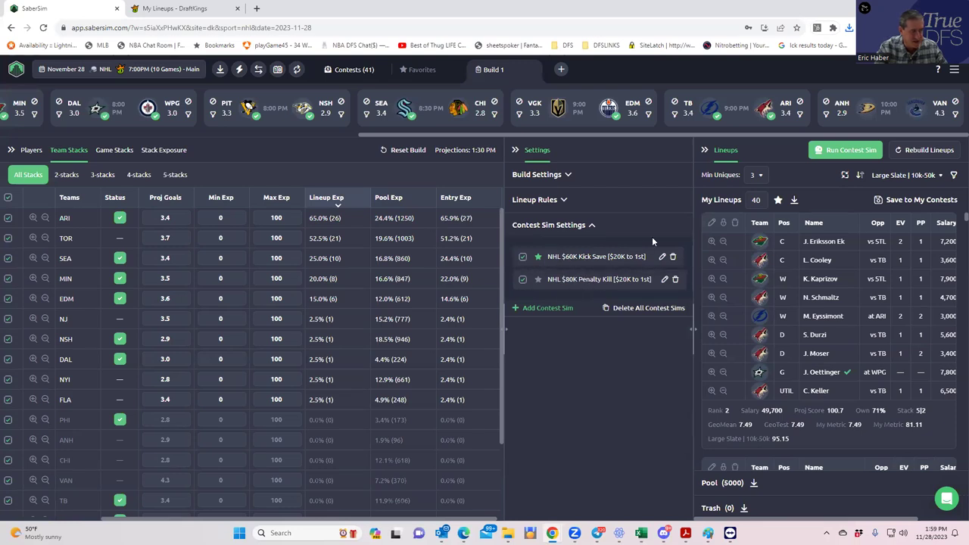
left_click(848, 149)
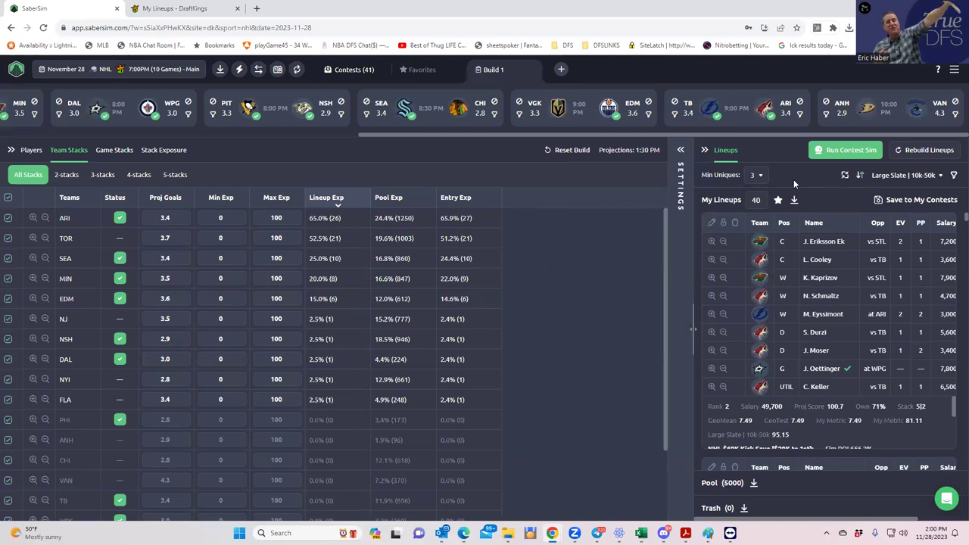
Sort lineups by NHL $60K Kick Save RAROI, then review stack and team-stack exposures.
left_click(901, 176)
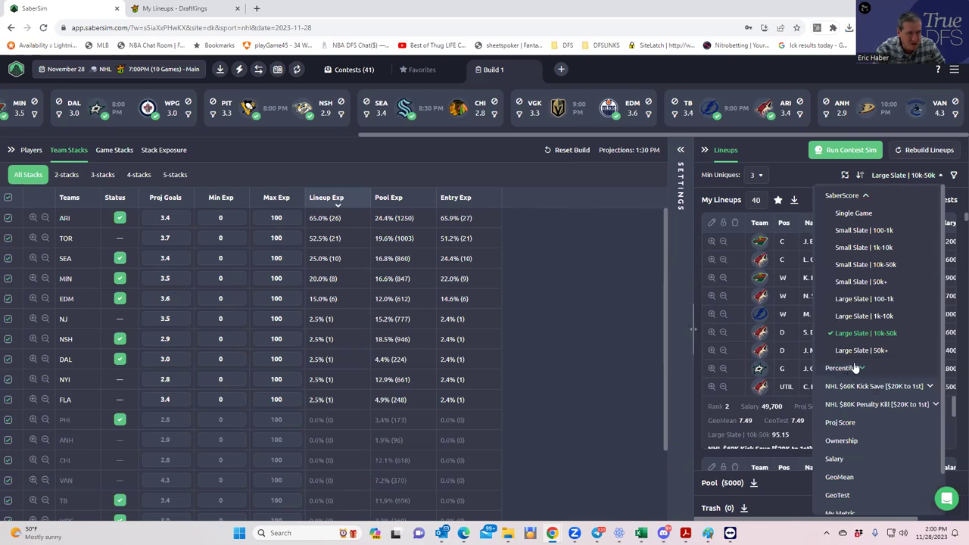
left_click(885, 391)
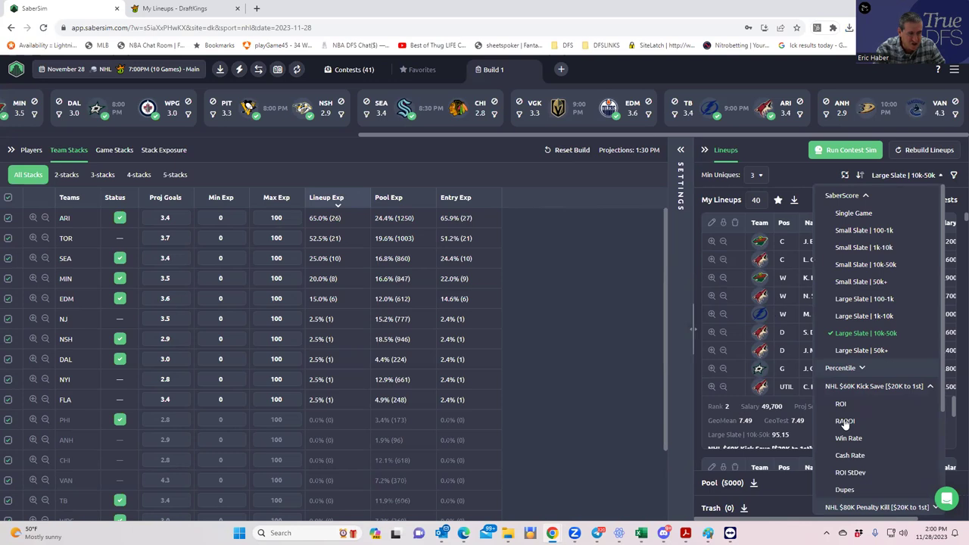
left_click(845, 421)
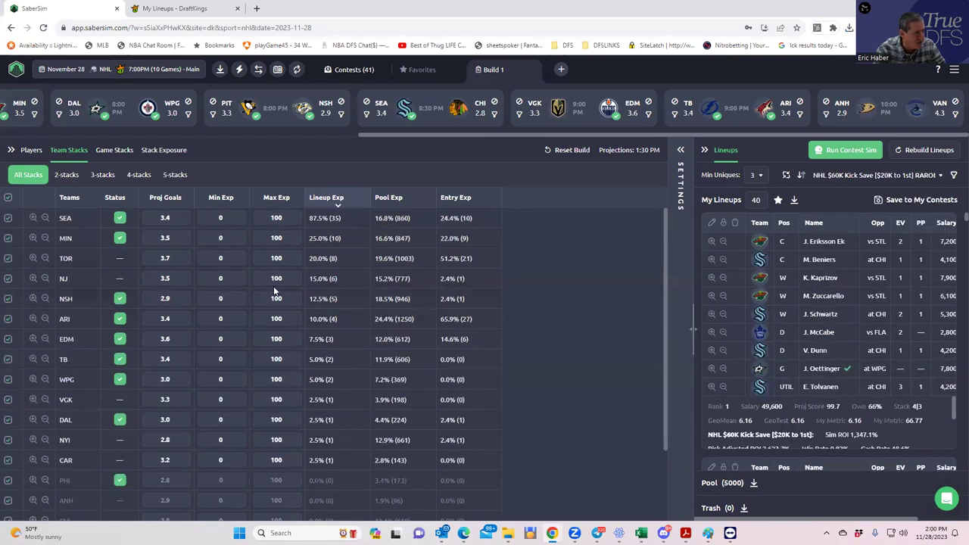
left_click(160, 150)
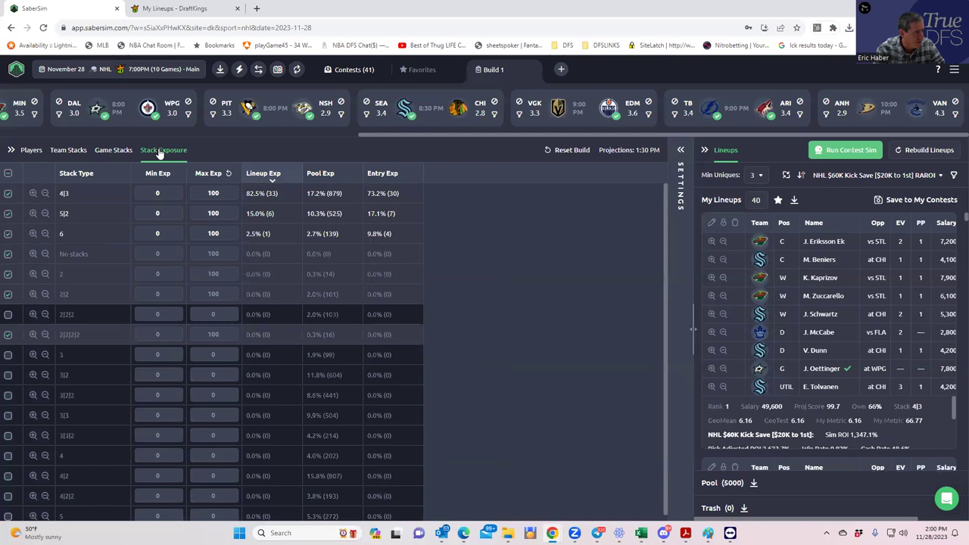
left_click(75, 150)
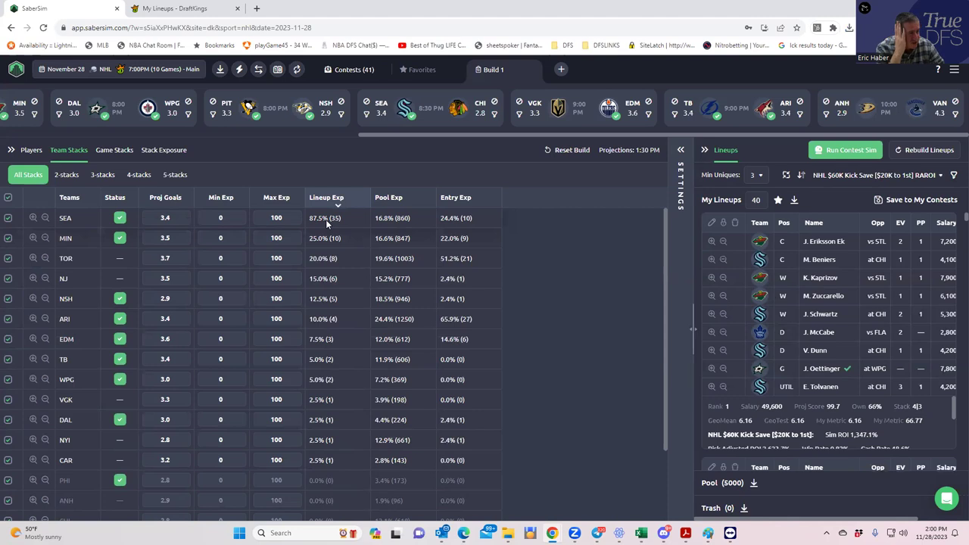
Set Min Uniques to 4 and download the 40 lineups for the $60K Kick Save contest only, excluding Penalty Kill.
left_click(758, 175)
left_click(759, 255)
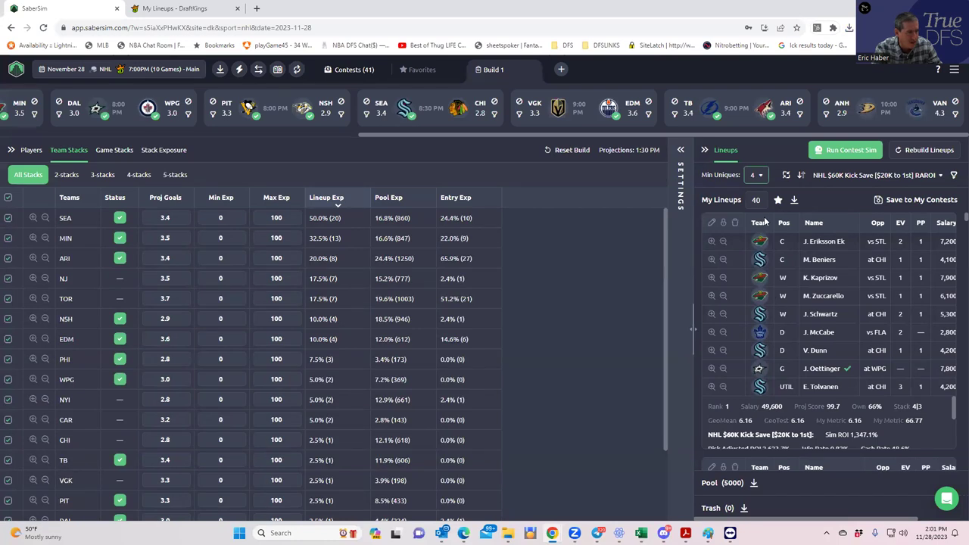
left_click(880, 202)
key("Escape")
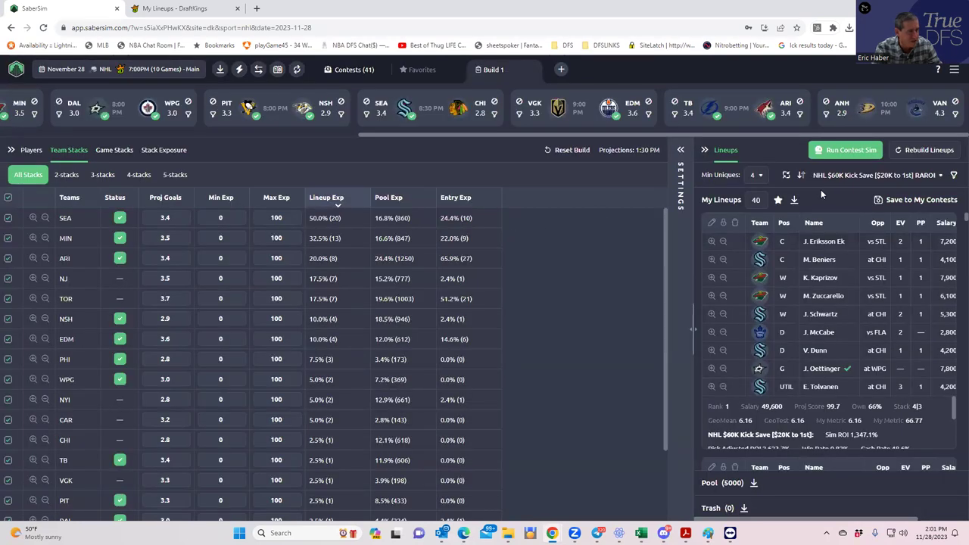
left_click(878, 200)
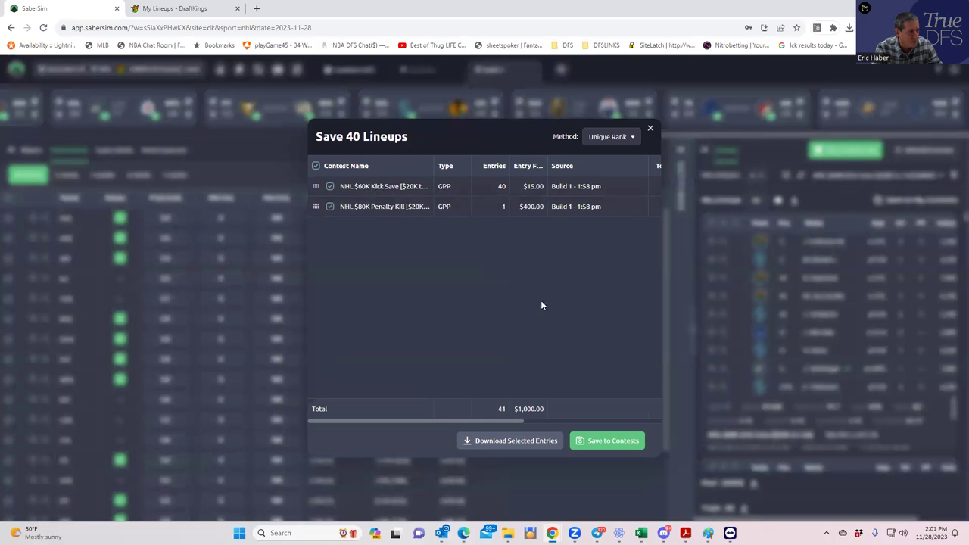
left_click(332, 209)
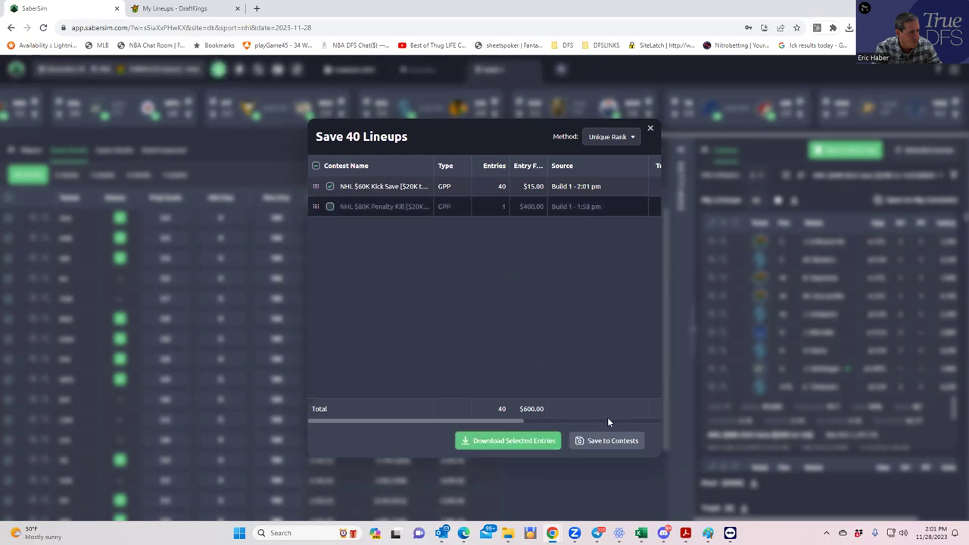
left_click(650, 129)
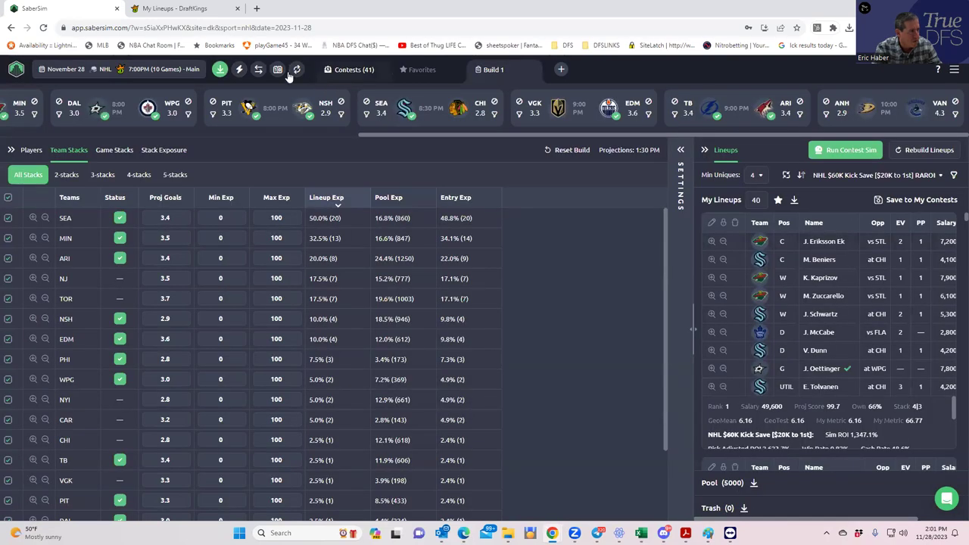
Upload entries_dk_nhl_2023-11-28_main (1) to DraftKings Edit Entries, then return to SaberSim.
left_click(220, 71)
left_click(194, 11)
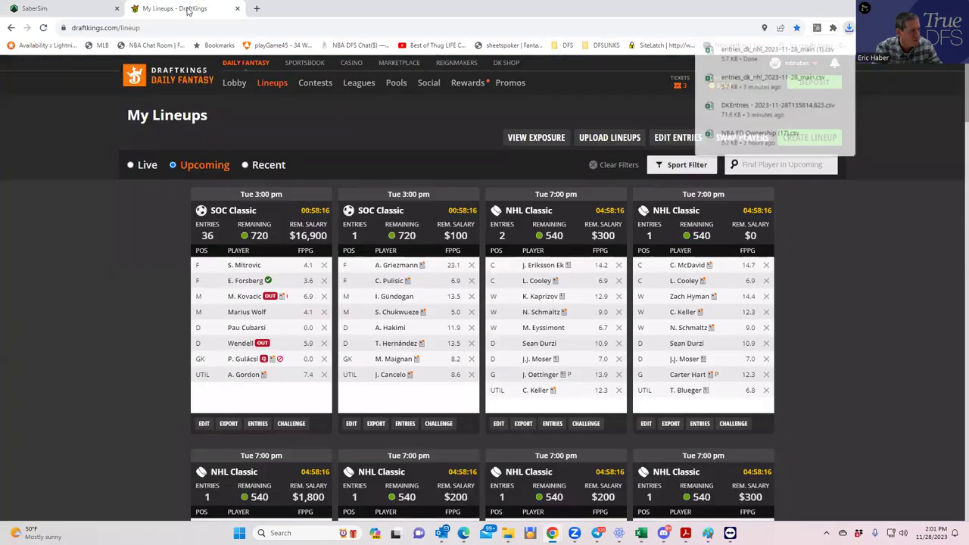
left_click(614, 146)
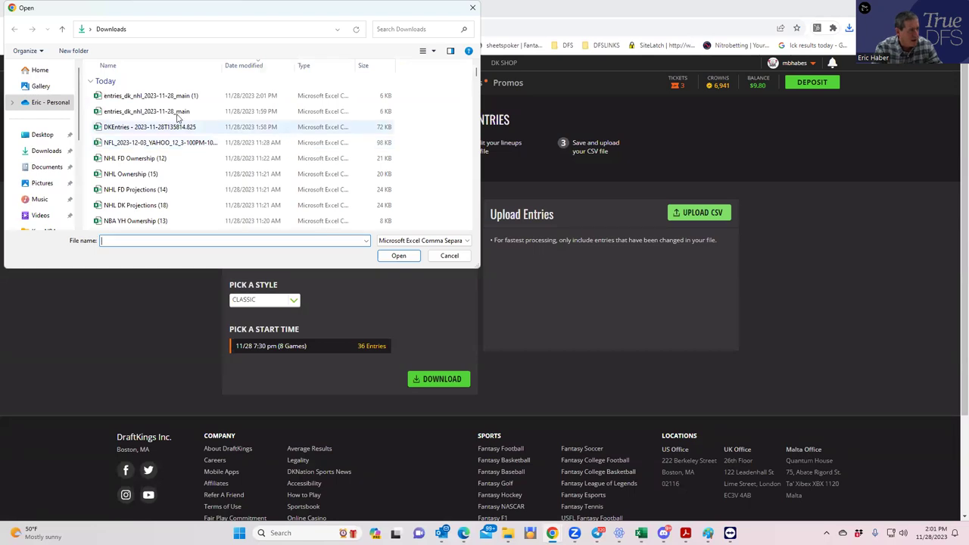
left_click(170, 96)
left_click(401, 257)
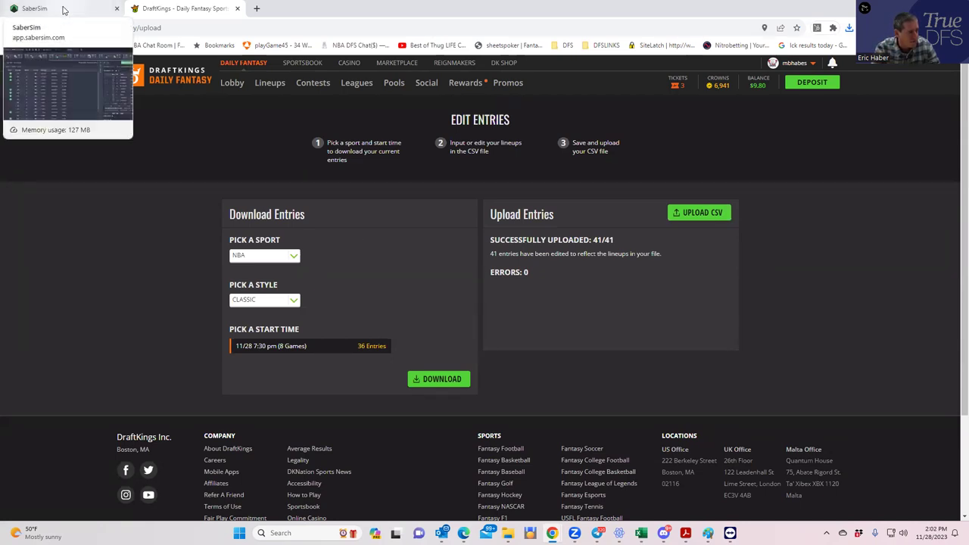
left_click(64, 10)
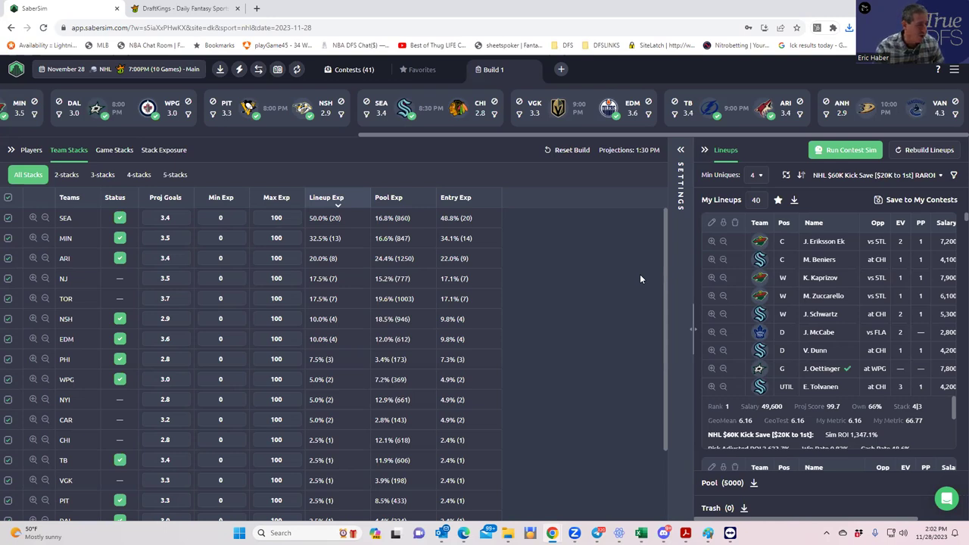
Sort the lineups by SaberScore Large Slate | 1k-10k.
left_click(880, 180)
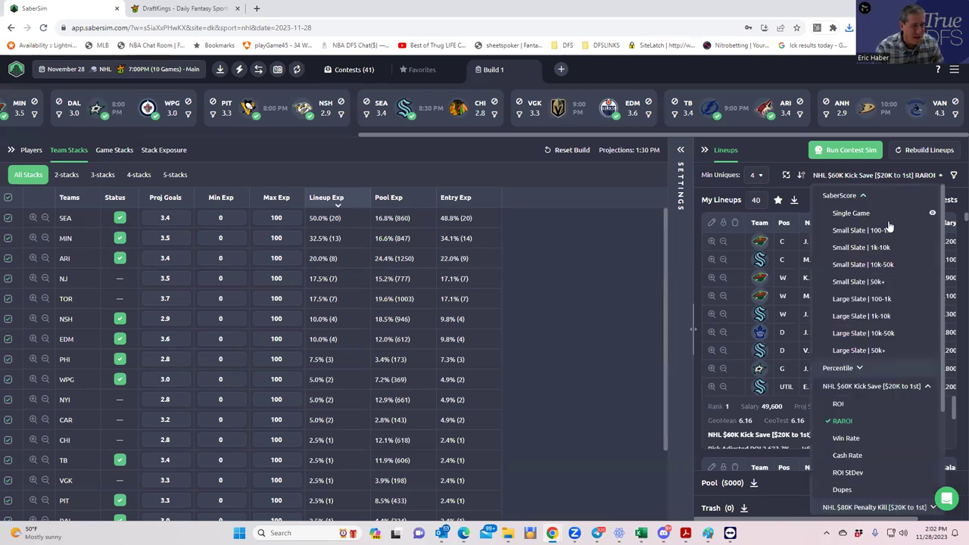
left_click(866, 316)
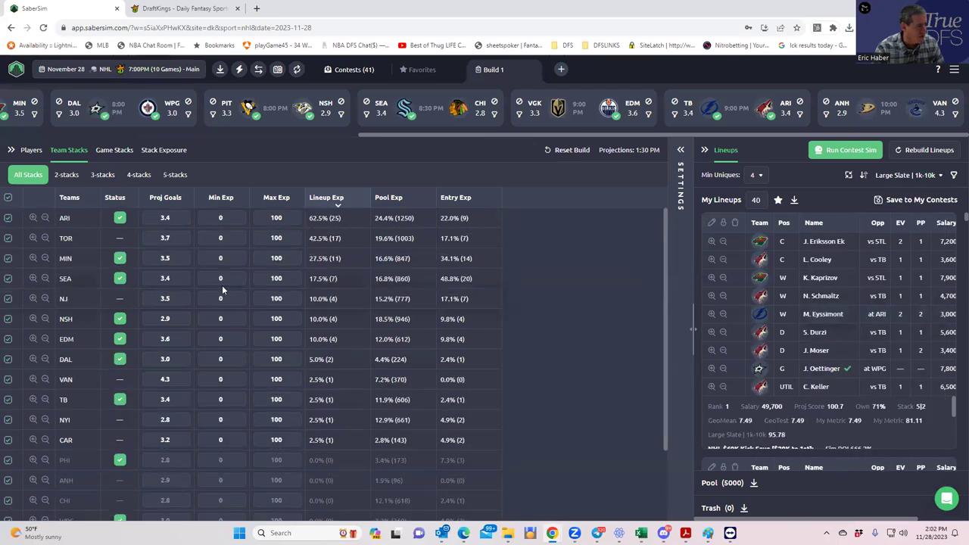